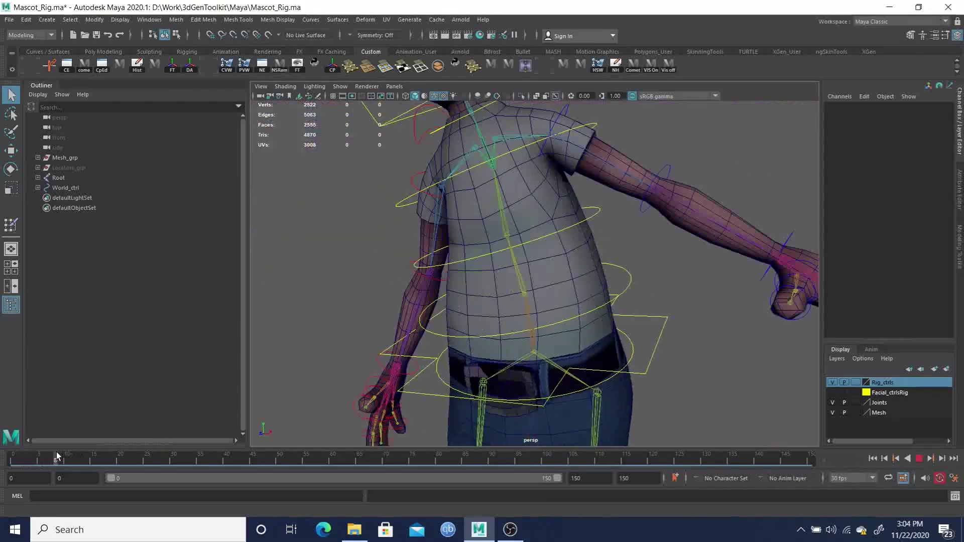
# Scrub the animation to frame 15 and examine how the bending torso deforms around the waist and back
pyautogui.keyDown('alt'); pyautogui.moveTo(522, 281); pyautogui.dragTo(552, 287); pyautogui.keyUp('alt')
pyautogui.keyDown('alt'); pyautogui.moveTo(609, 299); pyautogui.dragTo(603, 299, button='middle'); pyautogui.keyUp('alt')
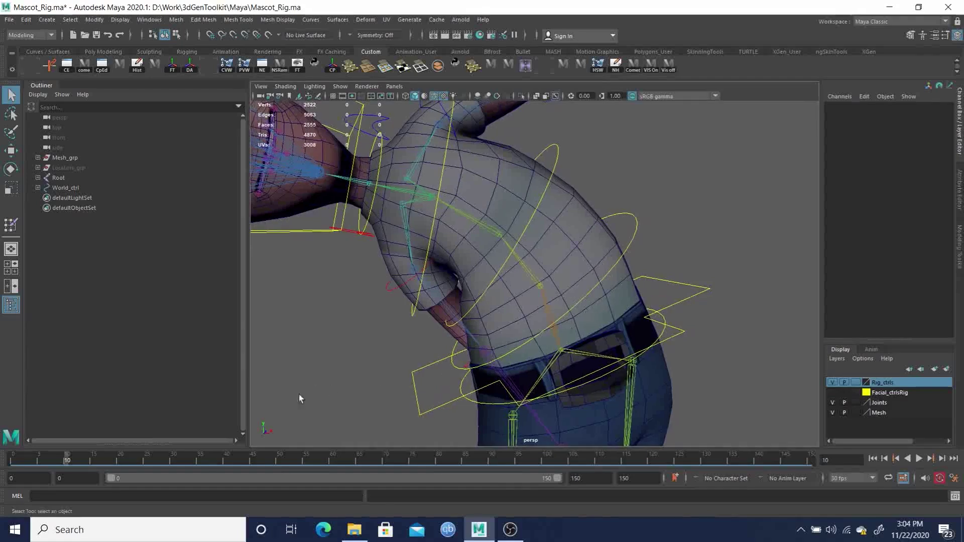
pyautogui.moveTo(68, 463); pyautogui.dragTo(93, 457)
pyautogui.keyDown('alt'); pyautogui.moveTo(417, 341); pyautogui.dragTo(474, 367); pyautogui.keyUp('alt')
pyautogui.keyDown('alt'); pyautogui.moveTo(475, 367); pyautogui.dragTo(481, 294, button='right'); pyautogui.keyUp('alt')
pyautogui.keyDown('alt'); pyautogui.moveTo(482, 295); pyautogui.dragTo(506, 260); pyautogui.keyUp('alt')
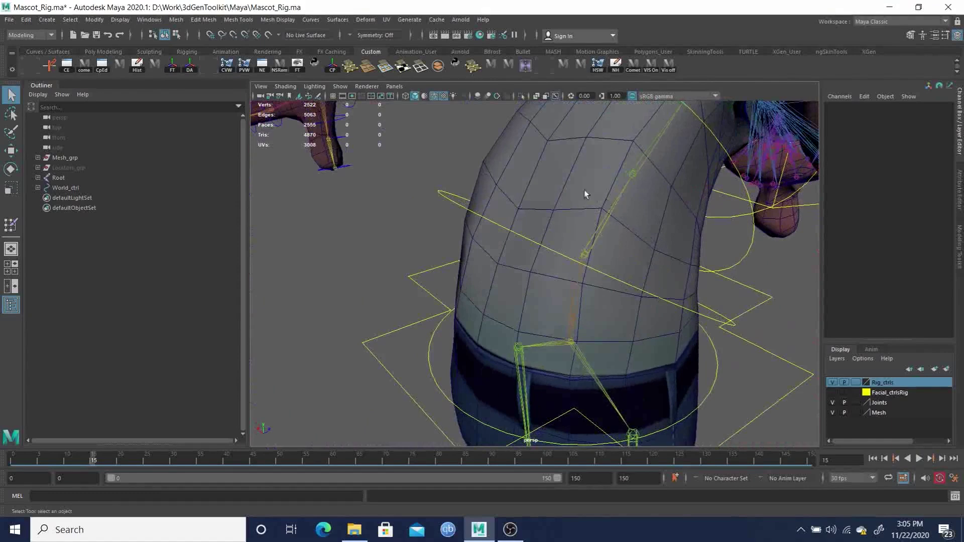
# Start the Paint Skin Weights tool on the character's body mesh and lock all joint influences
pyautogui.click(569, 178)
pyautogui.moveTo(567, 172); pyautogui.dragTo(519, 158, button='right')
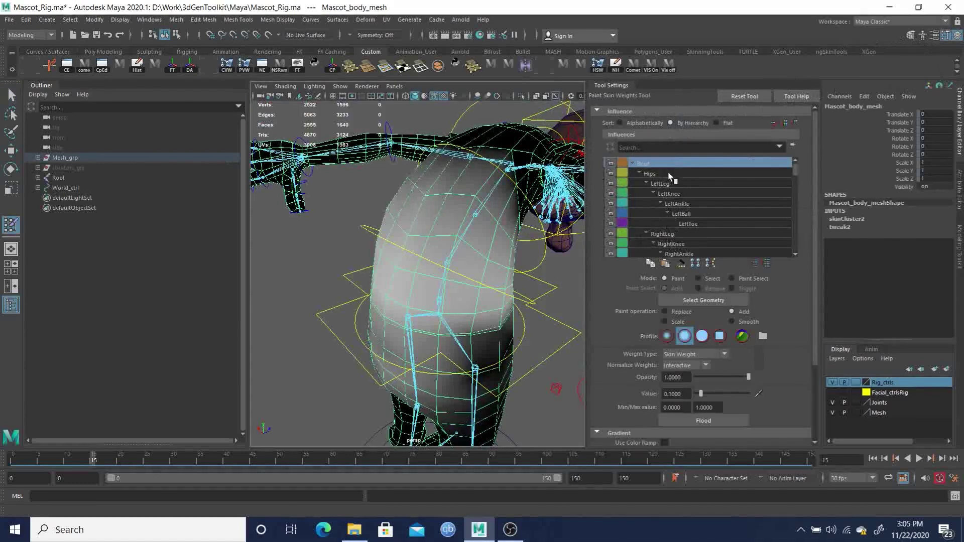
pyautogui.moveTo(796, 171); pyautogui.dragTo(807, 267)
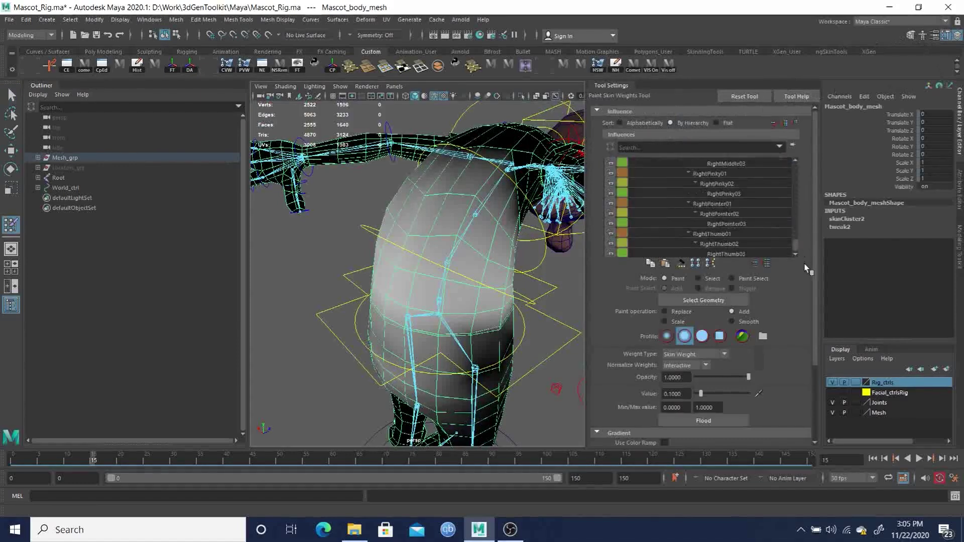
pyautogui.click(738, 253)
pyautogui.rightClick(732, 232)
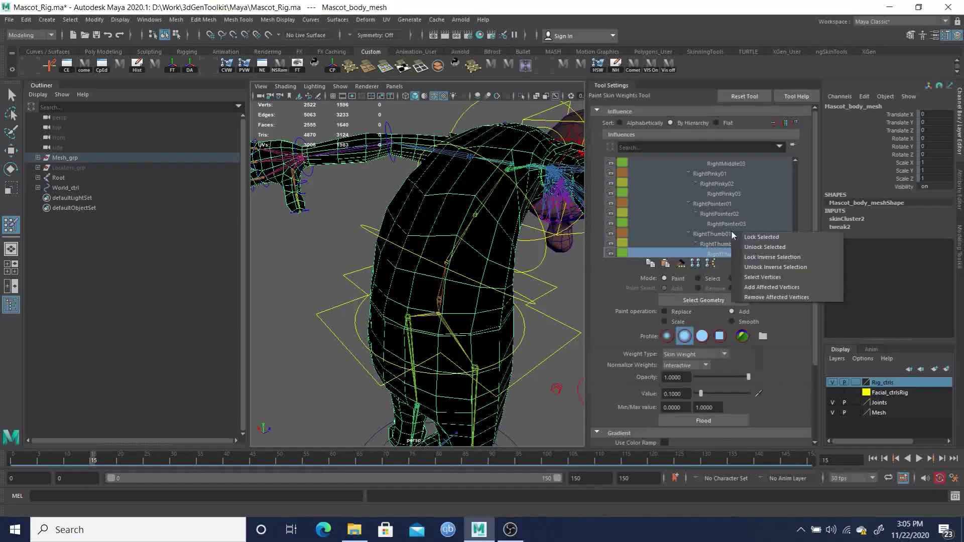
pyautogui.click(762, 237)
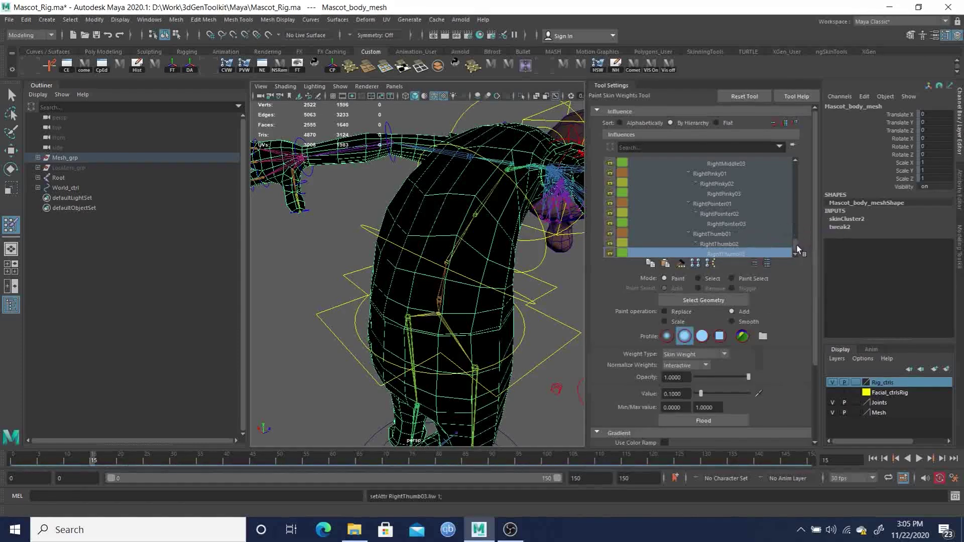
# Unlock only the Spine01 and Spine02 influences, with Spine02 selected for painting
pyautogui.moveTo(797, 245); pyautogui.dragTo(796, 161)
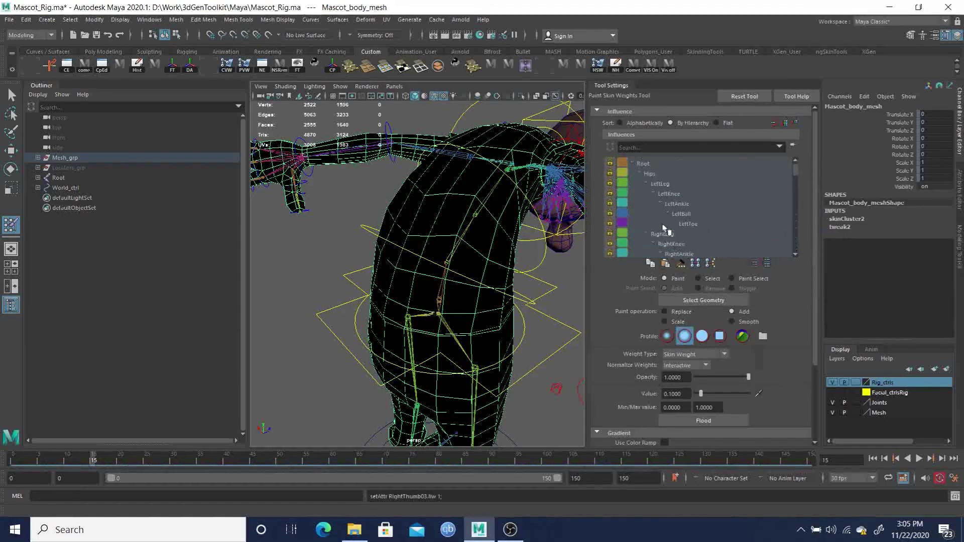
pyautogui.scroll(-4, 691, 206)
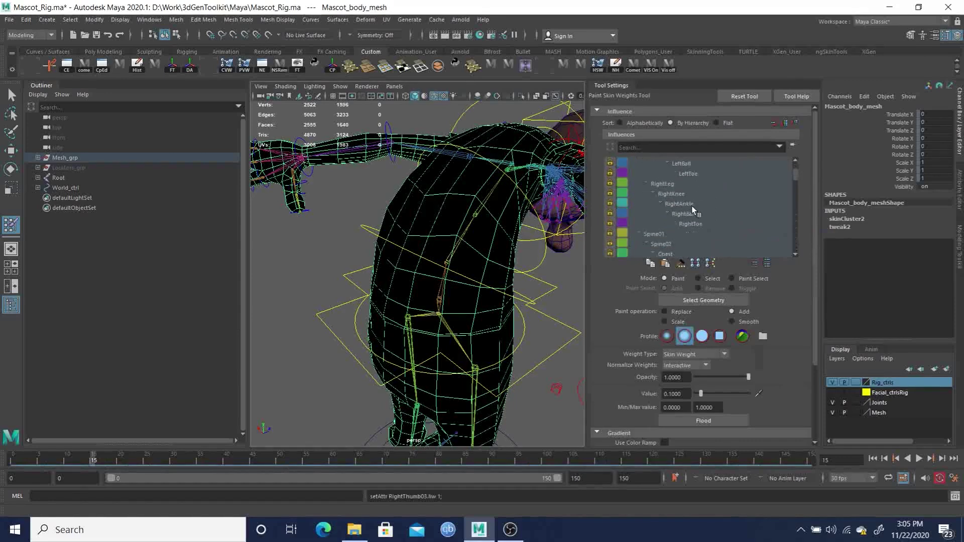
pyautogui.click(654, 184)
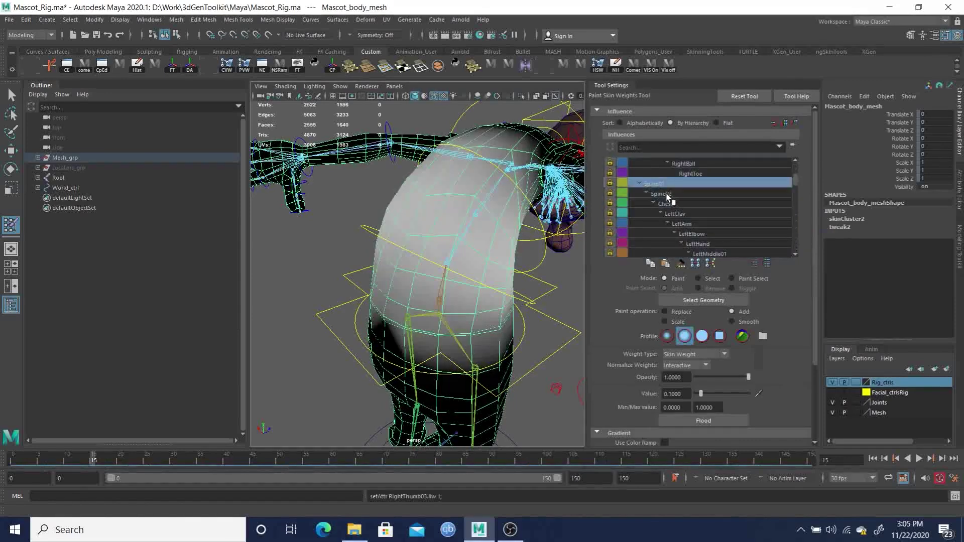
pyautogui.click(665, 194)
pyautogui.moveTo(493, 224)
pyautogui.keyDown('alt'); pyautogui.mouseDown()
pyautogui.moveTo(526, 228)
pyautogui.moveTo(492, 213)
pyautogui.moveTo(528, 210)
pyautogui.moveTo(537, 215)
pyautogui.moveTo(531, 224)
pyautogui.moveTo(602, 215)
pyautogui.moveTo(607, 236)
pyautogui.moveTo(571, 258)
pyautogui.moveTo(441, 232)
pyautogui.moveTo(472, 227)
pyautogui.moveTo(464, 225)
pyautogui.moveTo(485, 206)
pyautogui.mouseUp(); pyautogui.keyUp('alt')
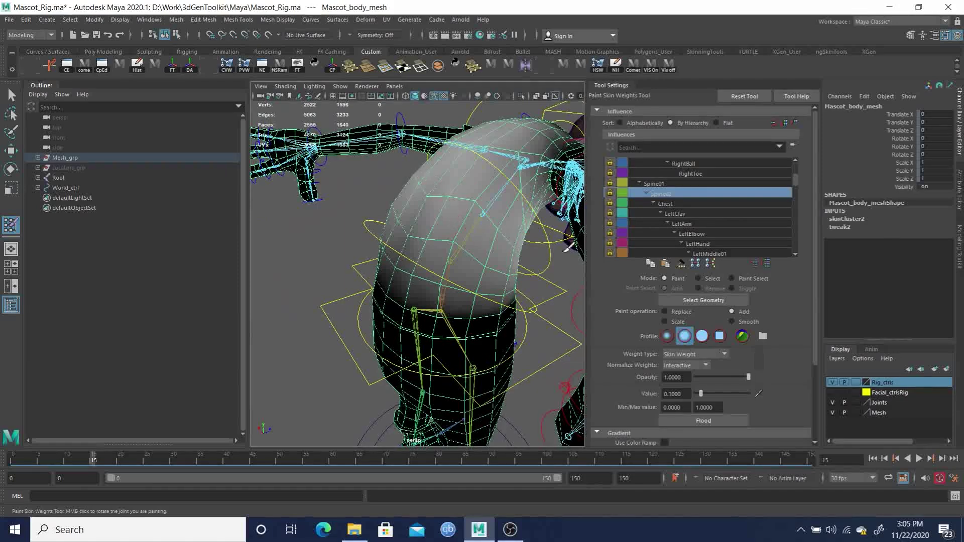
pyautogui.click(610, 183)
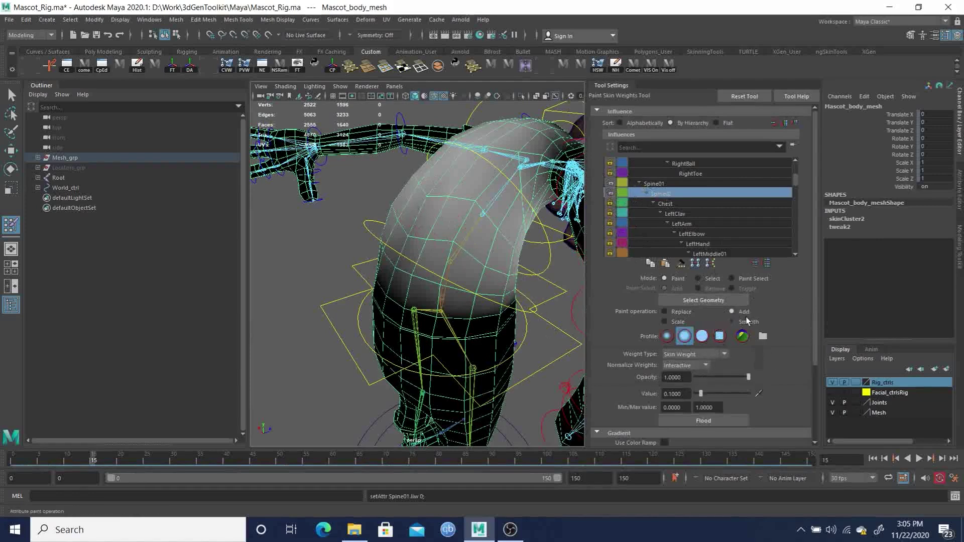
# Paint additional Spine02 weight across the bent torso with the Add operation at value 0.1 and opacity 1
pyautogui.keyDown('alt'); pyautogui.moveTo(418, 246); pyautogui.dragTo(430, 198); pyautogui.keyUp('alt')
pyautogui.click(420, 192)
pyautogui.click(451, 197)
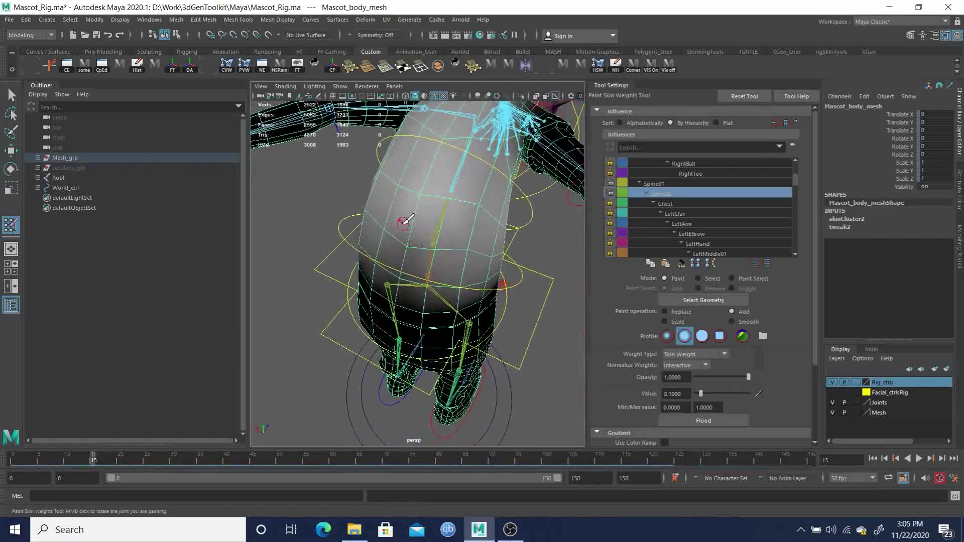
pyautogui.click(407, 246)
pyautogui.click(408, 245)
pyautogui.click(435, 244)
pyautogui.moveTo(443, 230)
pyautogui.mouseDown()
pyautogui.moveTo(490, 256)
pyautogui.moveTo(452, 243)
pyautogui.mouseUp()
pyautogui.click(475, 199)
pyautogui.click(430, 234)
pyautogui.click(425, 231)
pyautogui.moveTo(424, 234)
pyautogui.keyDown('alt'); pyautogui.mouseDown()
pyautogui.moveTo(499, 262)
pyautogui.moveTo(409, 293)
pyautogui.moveTo(451, 264)
pyautogui.mouseUp(); pyautogui.keyUp('alt')
pyautogui.keyDown('alt'); pyautogui.moveTo(452, 264); pyautogui.dragTo(482, 280, button='right'); pyautogui.keyUp('alt')
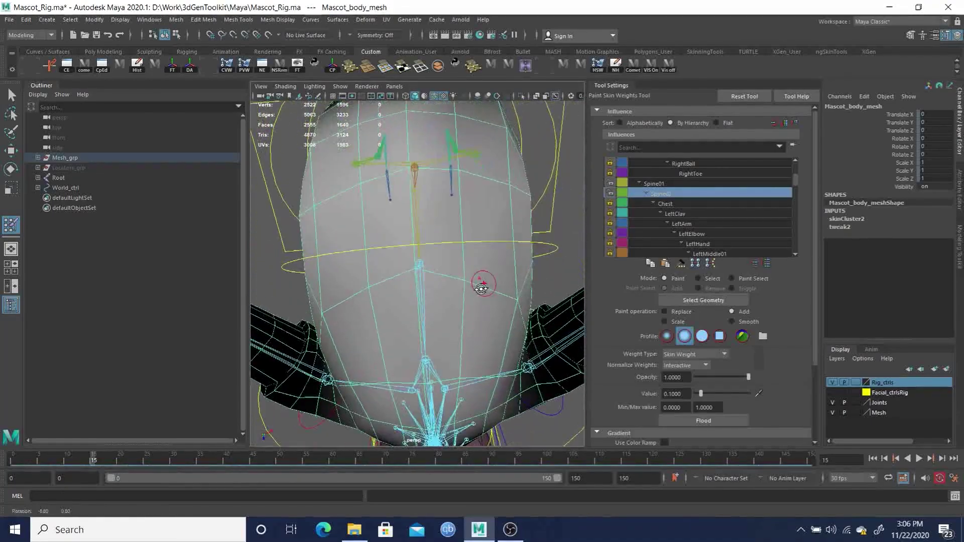
pyautogui.click(414, 268)
pyautogui.moveTo(411, 261)
pyautogui.mouseDown()
pyautogui.moveTo(424, 280)
pyautogui.moveTo(468, 278)
pyautogui.moveTo(465, 201)
pyautogui.mouseUp()
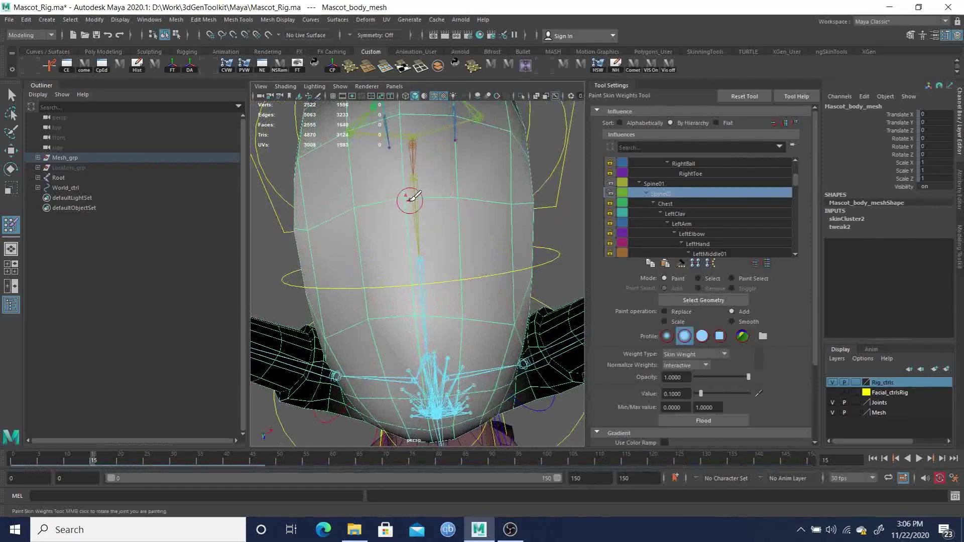
pyautogui.keyDown('alt'); pyautogui.moveTo(458, 179); pyautogui.dragTo(497, 224, button='middle'); pyautogui.keyUp('alt')
pyautogui.moveTo(496, 224)
pyautogui.keyDown('alt'); pyautogui.mouseDown()
pyautogui.moveTo(485, 267)
pyautogui.moveTo(468, 281)
pyautogui.mouseUp(); pyautogui.keyUp('alt')
pyautogui.click(386, 214)
pyautogui.click(445, 209)
pyautogui.keyDown('alt'); pyautogui.moveTo(402, 269); pyautogui.dragTo(440, 254); pyautogui.keyUp('alt')
pyautogui.click(437, 188)
pyautogui.click(469, 204)
pyautogui.moveTo(482, 209)
pyautogui.keyDown('alt'); pyautogui.mouseDown()
pyautogui.moveTo(426, 230)
pyautogui.moveTo(442, 225)
pyautogui.moveTo(430, 243)
pyautogui.mouseUp(); pyautogui.keyUp('alt')
pyautogui.click(445, 221)
# Smooth the Spine02 weights across the back and sides of the torso with the Smooth operation at opacity 0.25
pyautogui.keyDown('alt'); pyautogui.moveTo(430, 243); pyautogui.dragTo(452, 222, button='right'); pyautogui.keyUp('alt')
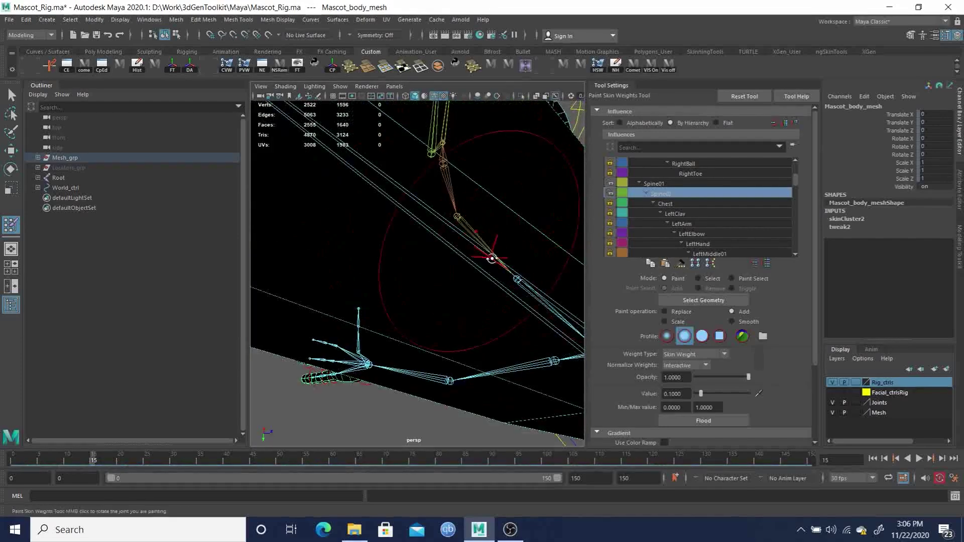
pyautogui.scroll(-5, 494, 251)
pyautogui.click(731, 322)
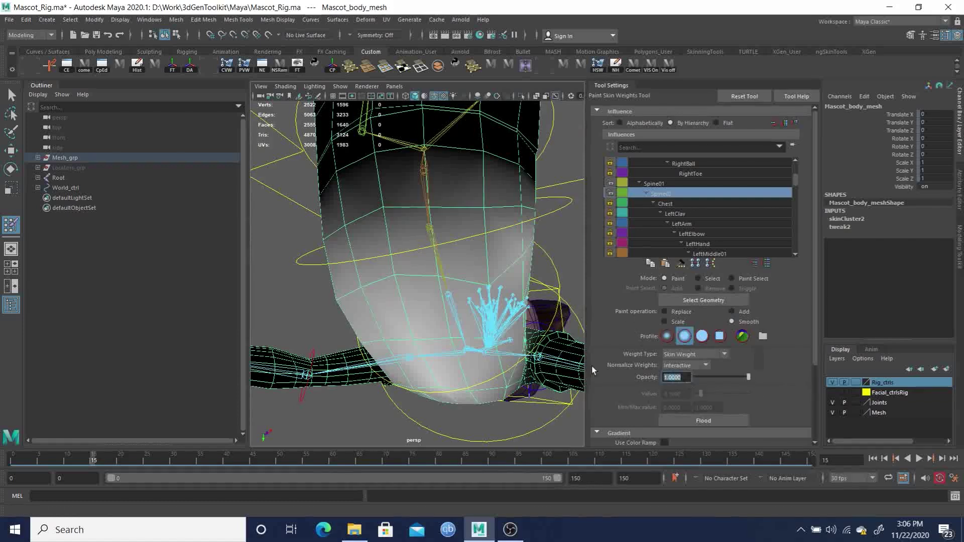
pyautogui.write('0.25')
pyautogui.press('Return')
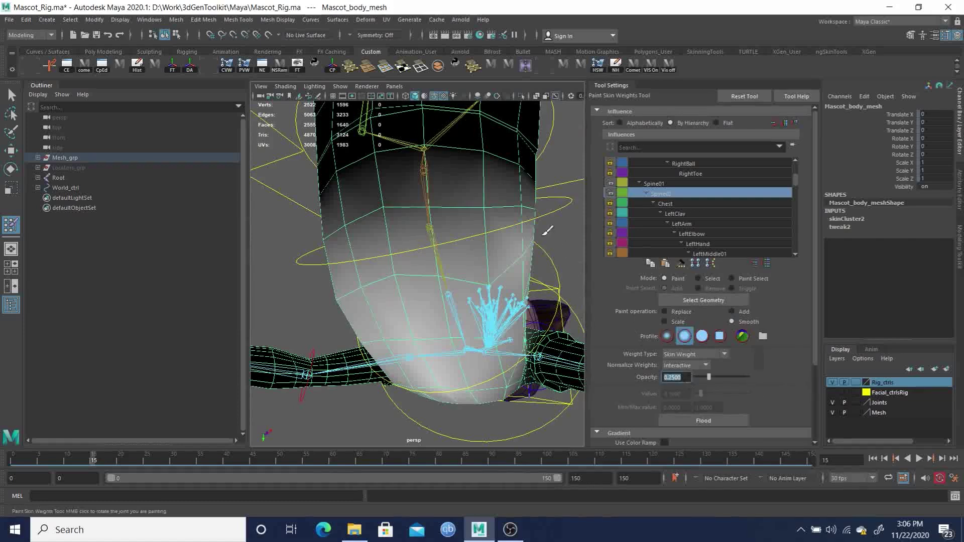
pyautogui.keyDown('alt'); pyautogui.moveTo(477, 261); pyautogui.dragTo(486, 267); pyautogui.keyUp('alt')
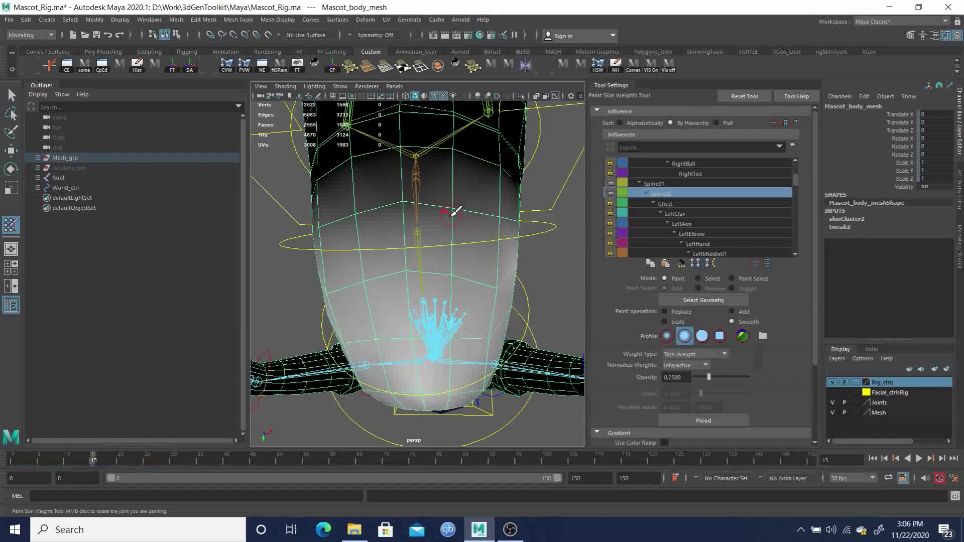
pyautogui.keyDown('alt'); pyautogui.moveTo(427, 220); pyautogui.dragTo(459, 183); pyautogui.keyUp('alt')
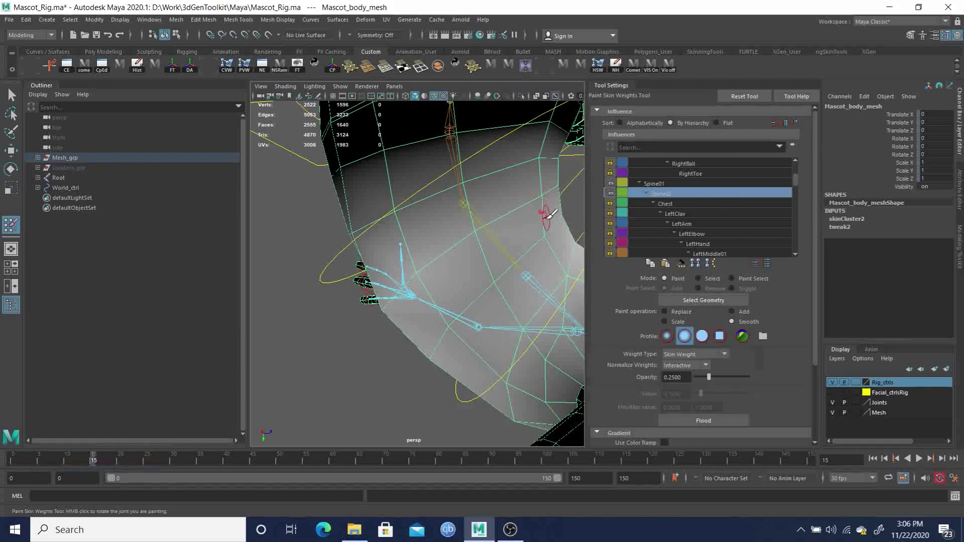
pyautogui.keyDown('alt'); pyautogui.moveTo(550, 226); pyautogui.dragTo(470, 236); pyautogui.keyUp('alt')
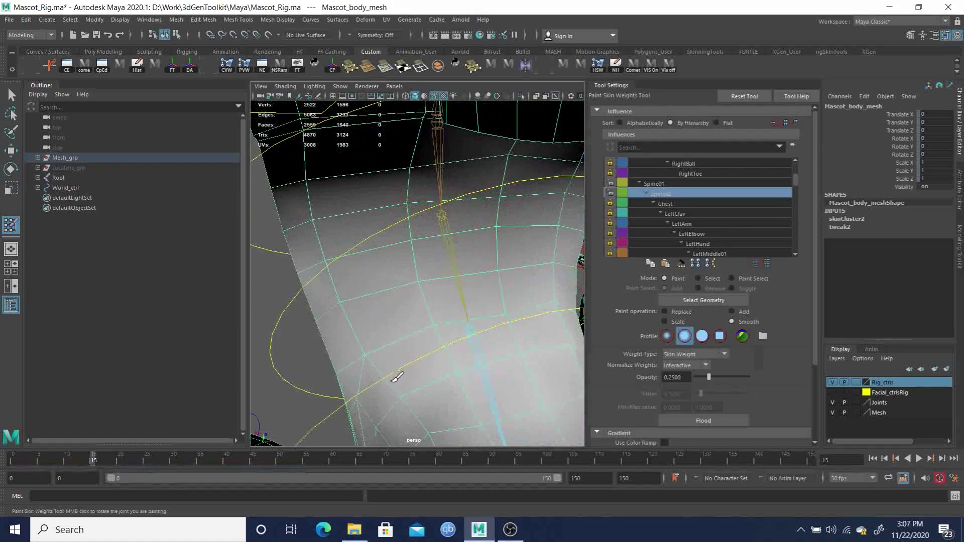
pyautogui.keyDown('alt'); pyautogui.moveTo(403, 372); pyautogui.dragTo(422, 296); pyautogui.keyUp('alt')
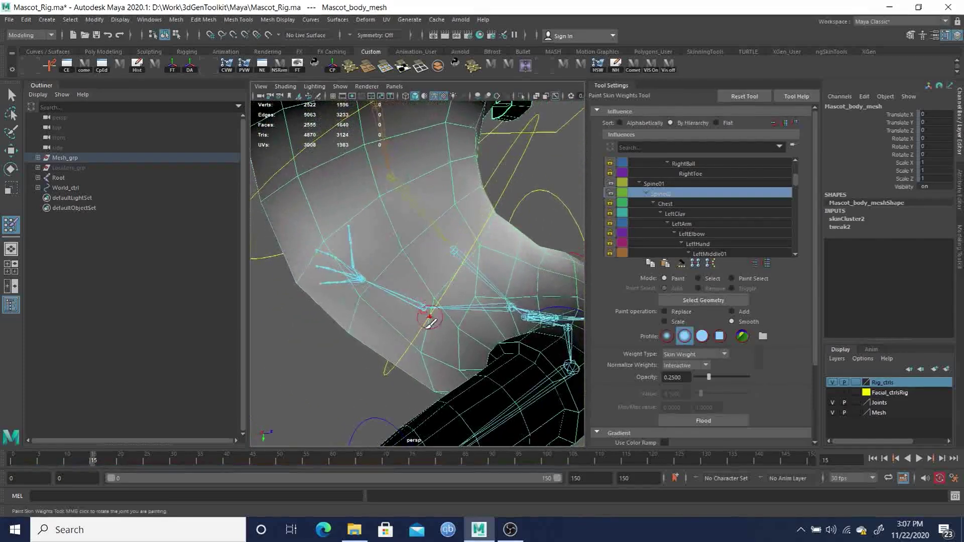
pyautogui.moveTo(409, 267)
pyautogui.keyDown('alt'); pyautogui.mouseDown()
pyautogui.moveTo(522, 251)
pyautogui.moveTo(454, 265)
pyautogui.moveTo(430, 258)
pyautogui.moveTo(423, 289)
pyautogui.moveTo(398, 252)
pyautogui.moveTo(374, 262)
pyautogui.moveTo(394, 423)
pyautogui.mouseUp(); pyautogui.keyUp('alt')
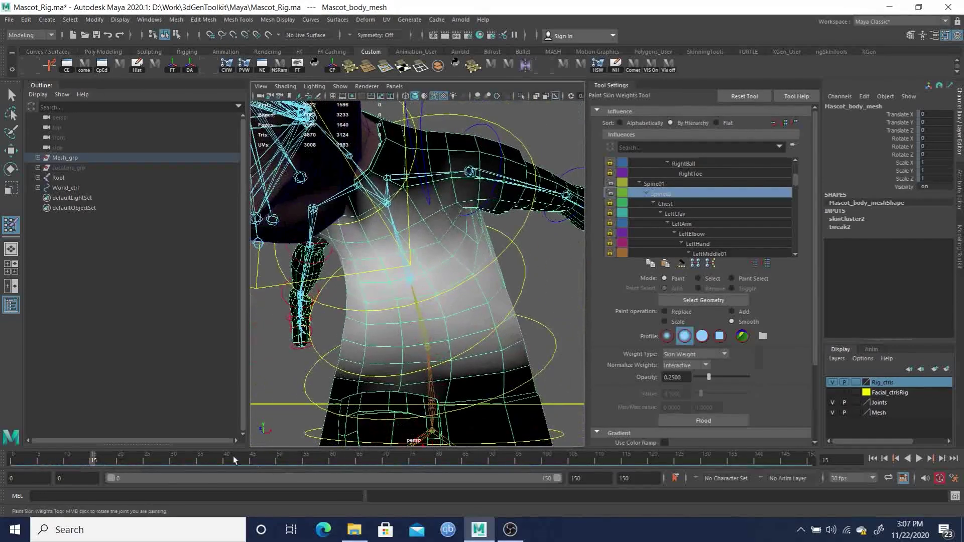
# Return the animation to frame 0 and review the Spine01 and Chest weights on the torso
pyautogui.moveTo(112, 460); pyautogui.dragTo(1, 455)
pyautogui.keyDown('alt'); pyautogui.moveTo(281, 327); pyautogui.dragTo(389, 236); pyautogui.keyUp('alt')
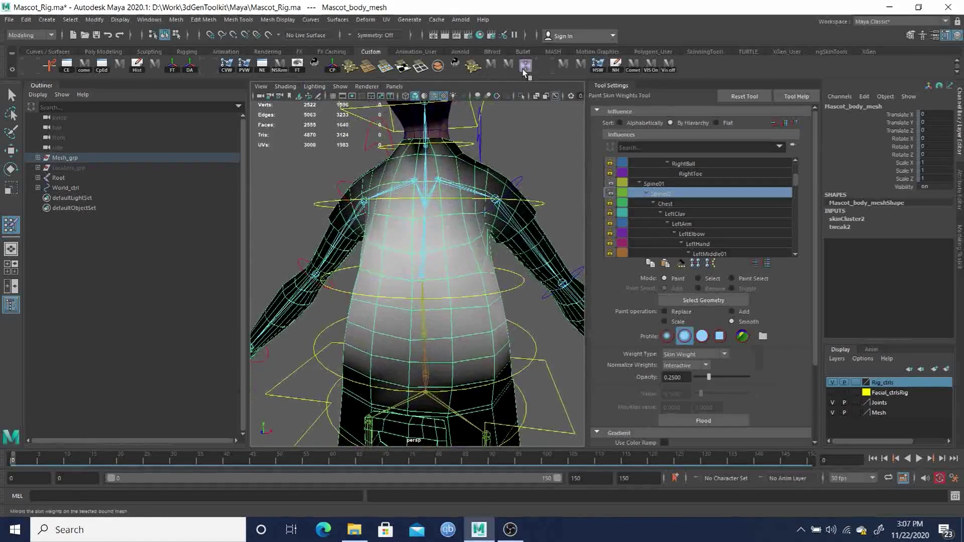
pyautogui.moveTo(422, 237)
pyautogui.keyDown('alt'); pyautogui.mouseDown()
pyautogui.moveTo(449, 269)
pyautogui.moveTo(237, 267)
pyautogui.moveTo(326, 243)
pyautogui.mouseUp(); pyautogui.keyUp('alt')
pyautogui.scroll(4, 431, 273)
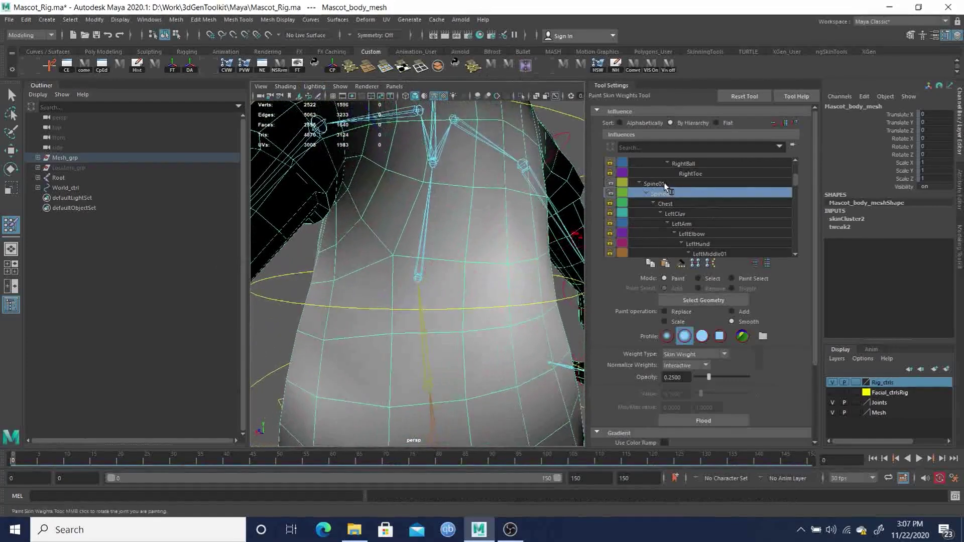
pyautogui.click(662, 183)
pyautogui.keyDown('alt'); pyautogui.moveTo(469, 301); pyautogui.dragTo(426, 245); pyautogui.keyUp('alt')
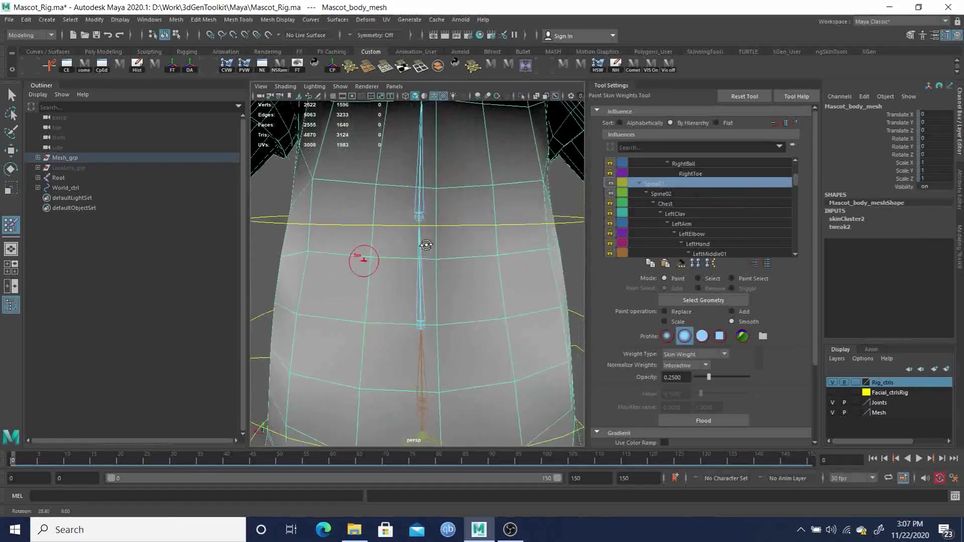
pyautogui.click(668, 203)
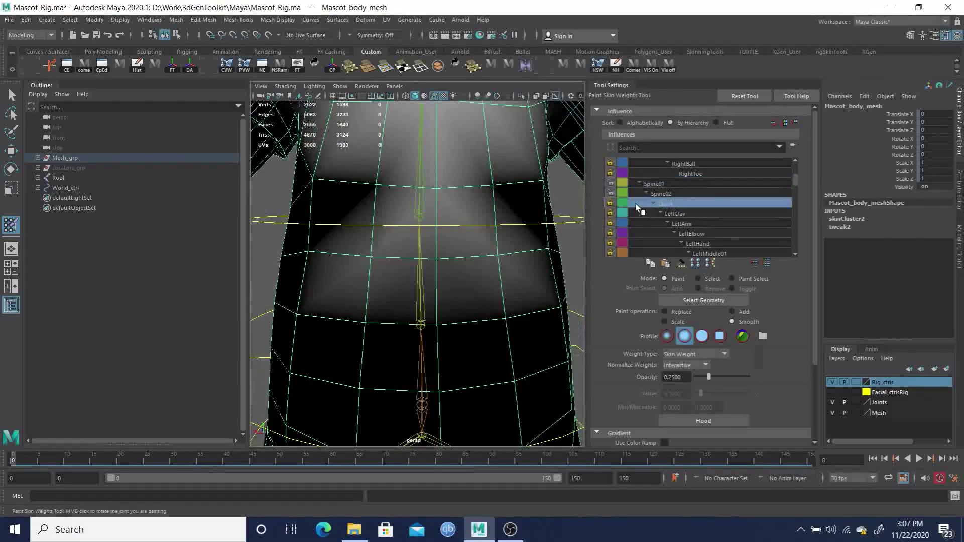
pyautogui.scroll(-4, 393, 241)
pyautogui.keyDown('alt'); pyautogui.moveTo(393, 242); pyautogui.dragTo(366, 241); pyautogui.keyUp('alt')
pyautogui.moveTo(366, 241)
pyautogui.keyDown('alt'); pyautogui.mouseDown(button='right')
pyautogui.moveTo(428, 261)
pyautogui.moveTo(454, 255)
pyautogui.moveTo(462, 276)
pyautogui.mouseUp(button='right'); pyautogui.keyUp('alt')
# Leave only Chest unlocked by locking Spine01 and Spine02, and compare the three influences' weights, ending on Chest
pyautogui.click(610, 194)
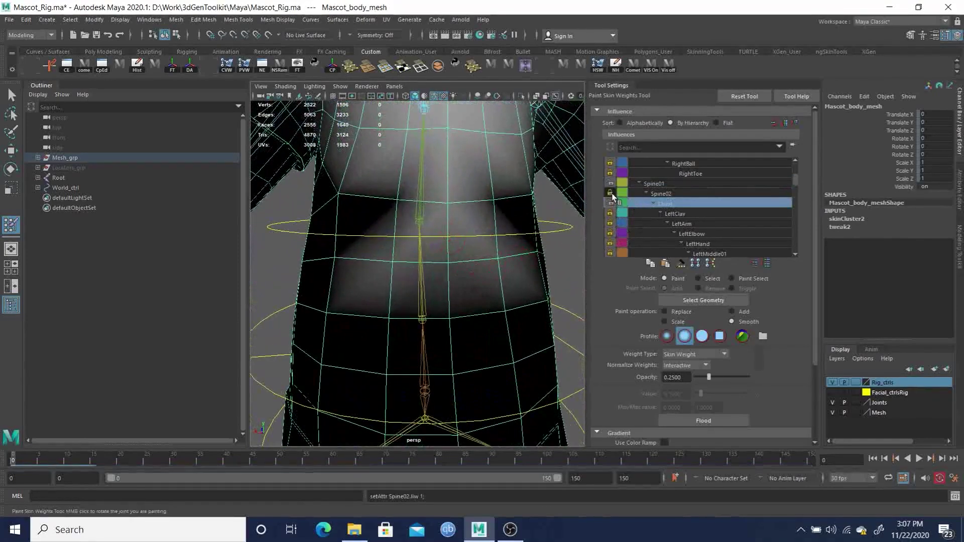
pyautogui.click(610, 184)
pyautogui.click(661, 193)
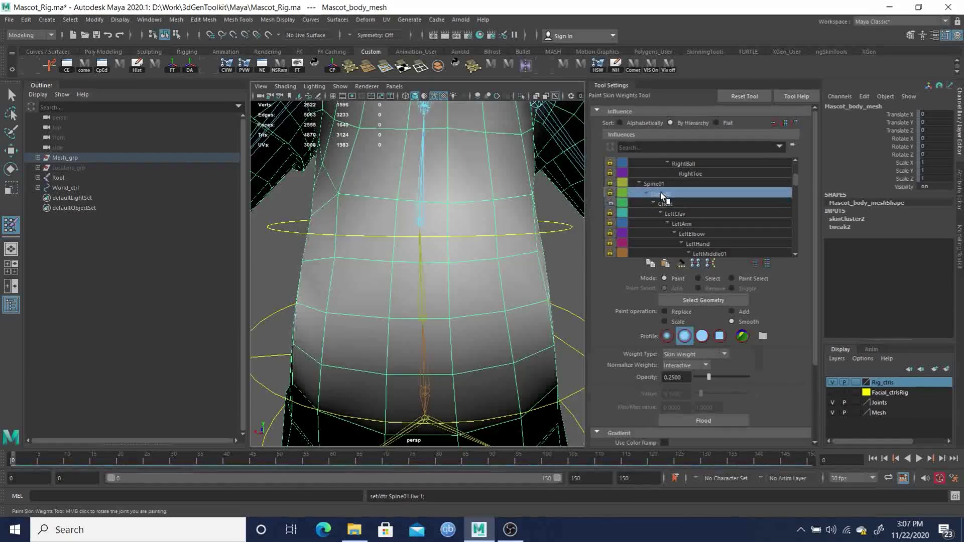
pyautogui.click(651, 183)
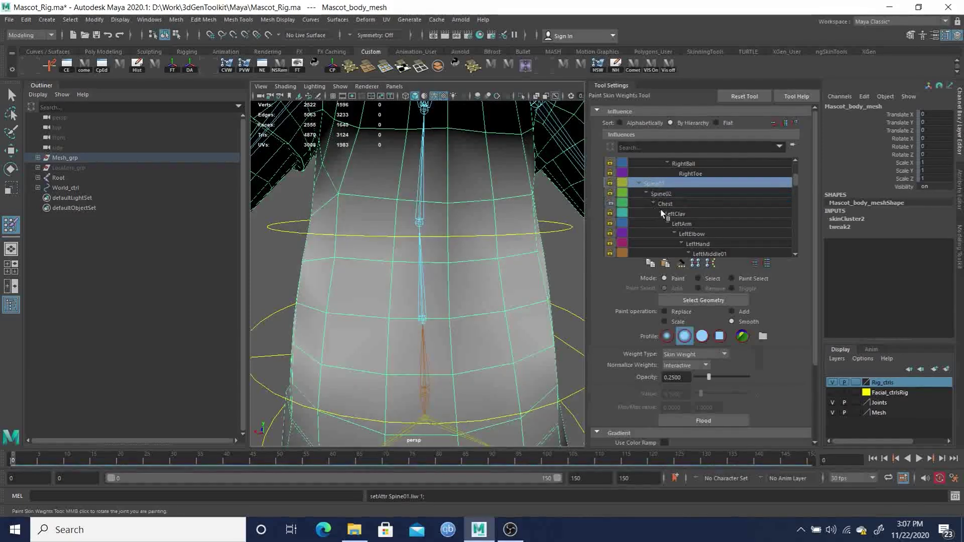
pyautogui.click(659, 202)
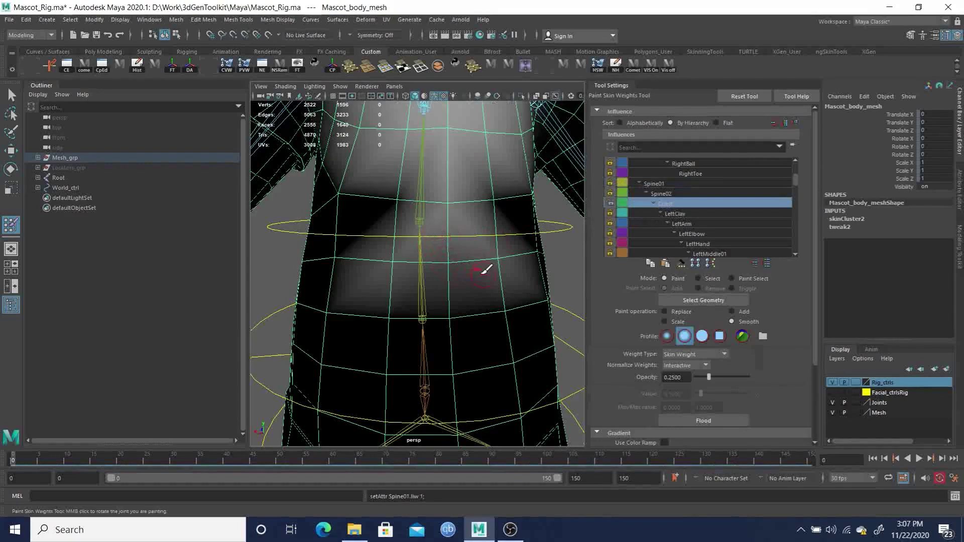
# Unlock Spine02 and remove Chest weight from the lower torso using the Replace operation at value 0 and opacity 1
pyautogui.click(682, 312)
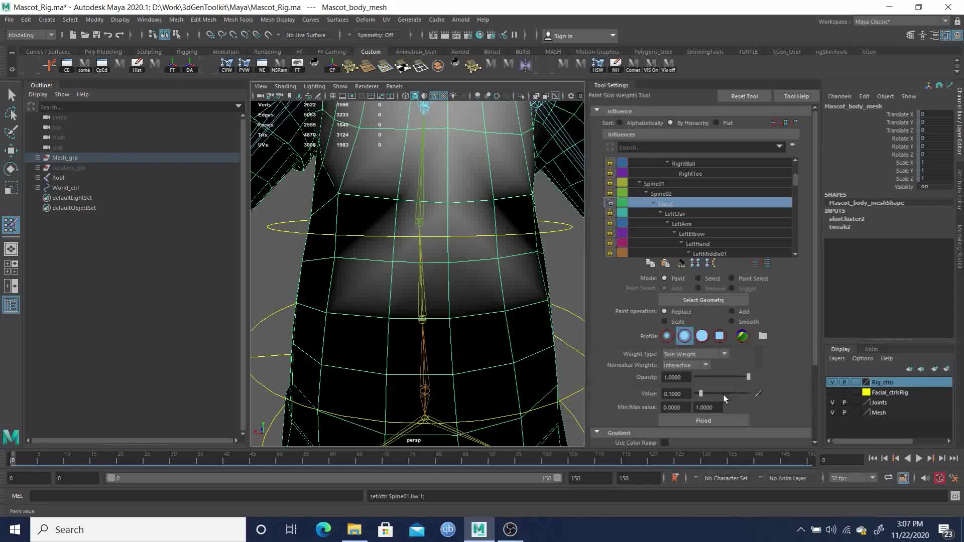
pyautogui.click(610, 193)
pyautogui.moveTo(455, 250)
pyautogui.mouseDown()
pyautogui.moveTo(393, 256)
pyautogui.moveTo(502, 301)
pyautogui.moveTo(482, 283)
pyautogui.moveTo(440, 279)
pyautogui.mouseUp()
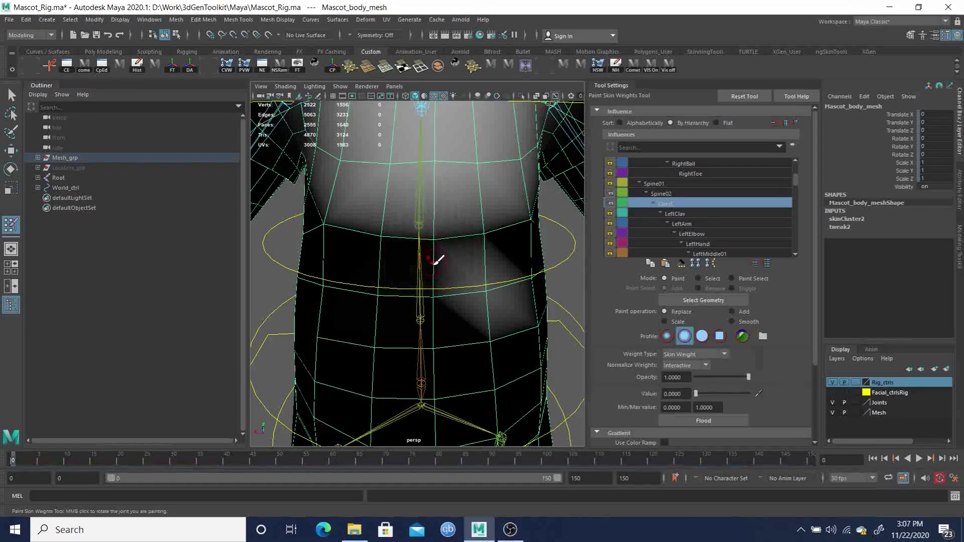
pyautogui.keyDown('alt'); pyautogui.moveTo(437, 259); pyautogui.dragTo(456, 286); pyautogui.keyUp('alt')
pyautogui.keyDown('alt'); pyautogui.moveTo(456, 286); pyautogui.dragTo(406, 261, button='right'); pyautogui.keyUp('alt')
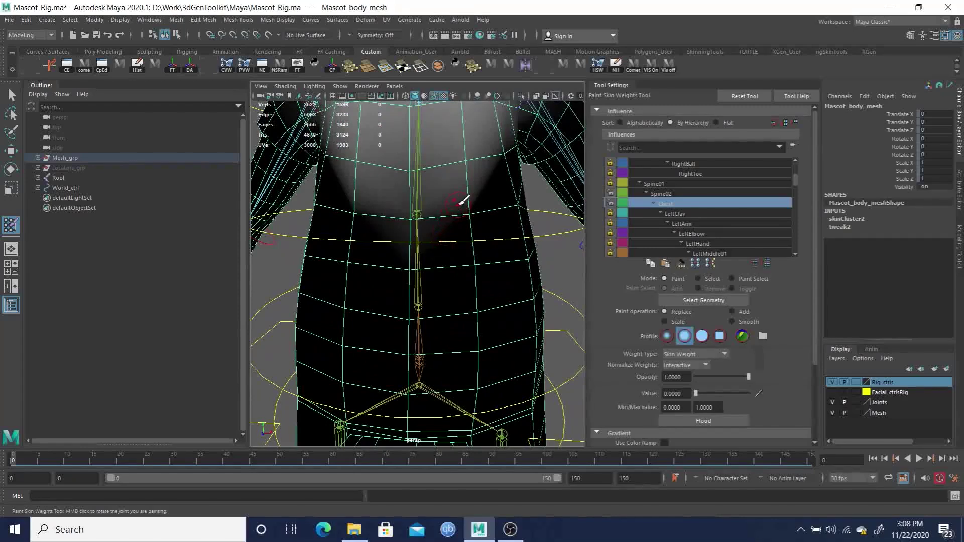
pyautogui.keyDown('alt'); pyautogui.moveTo(486, 187); pyautogui.dragTo(494, 225, button='middle'); pyautogui.keyUp('alt')
pyautogui.moveTo(475, 199)
pyautogui.mouseDown()
pyautogui.moveTo(470, 182)
pyautogui.moveTo(413, 194)
pyautogui.moveTo(402, 231)
pyautogui.mouseUp()
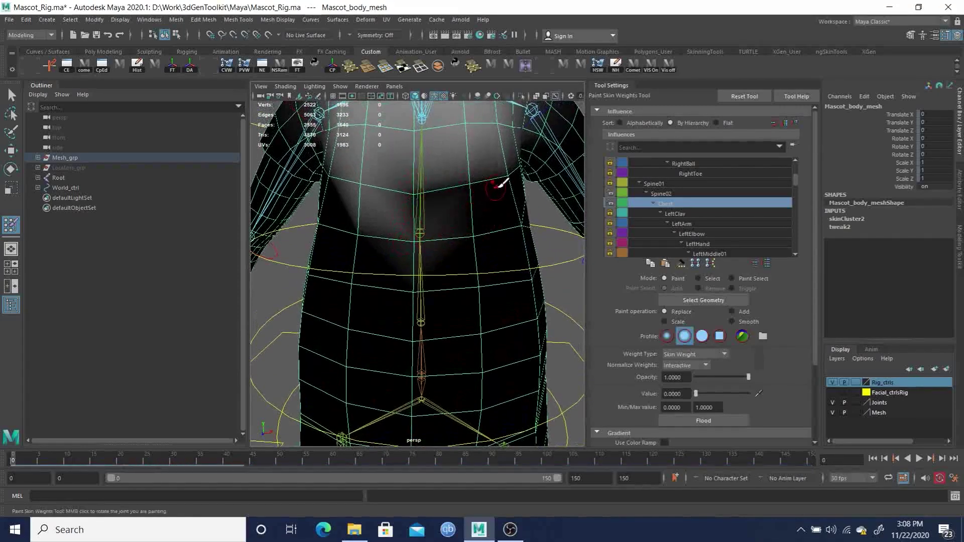
pyautogui.moveTo(513, 180)
pyautogui.keyDown('alt'); pyautogui.mouseDown()
pyautogui.moveTo(487, 219)
pyautogui.moveTo(503, 186)
pyautogui.mouseUp(); pyautogui.keyUp('alt')
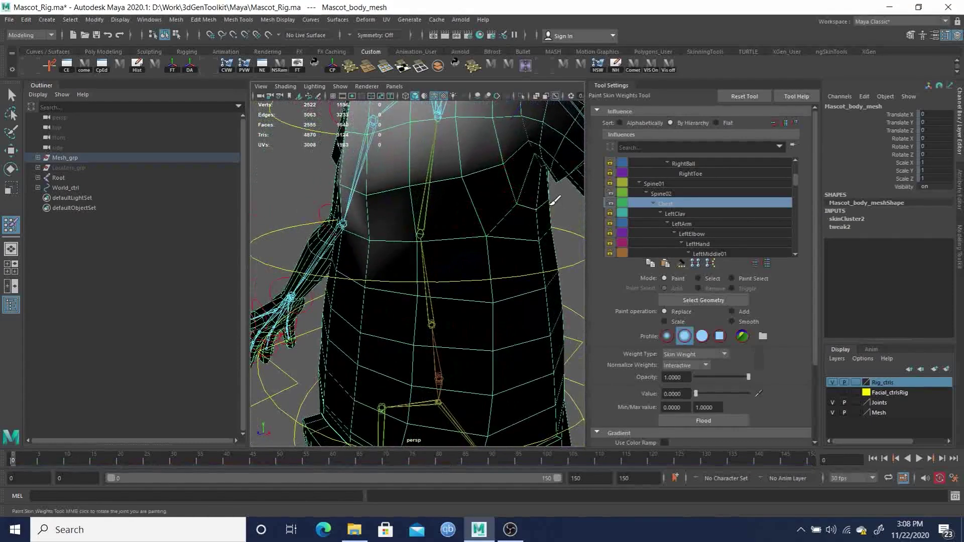
# Mirror the skin weights across the body mesh and check the Chest weights around the torso
pyautogui.keyDown('alt'); pyautogui.moveTo(447, 258); pyautogui.dragTo(491, 251); pyautogui.keyUp('alt')
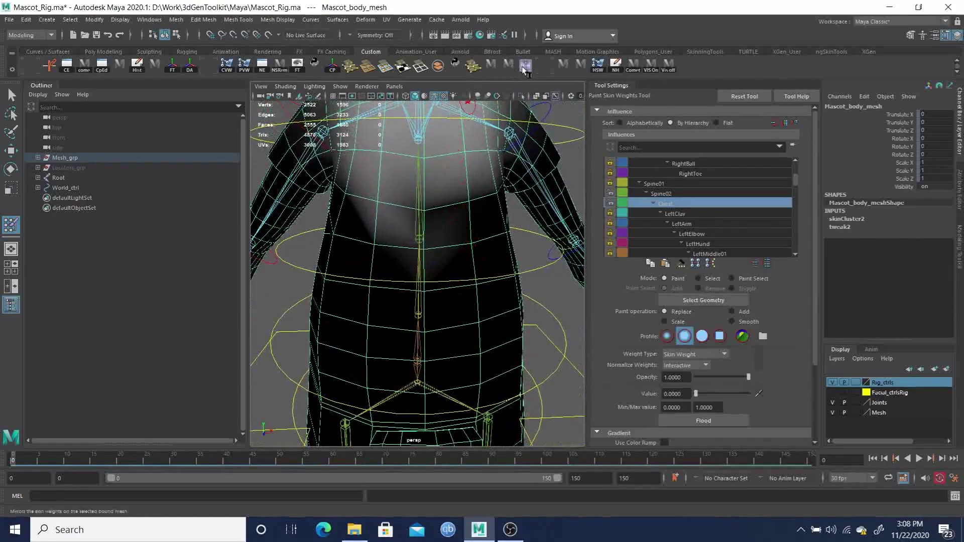
pyautogui.keyDown('alt'); pyautogui.moveTo(490, 215); pyautogui.dragTo(340, 215); pyautogui.keyUp('alt')
pyautogui.keyDown('alt'); pyautogui.moveTo(451, 225); pyautogui.dragTo(327, 224); pyautogui.keyUp('alt')
pyautogui.keyDown('alt'); pyautogui.moveTo(351, 224); pyautogui.dragTo(336, 216, button='right'); pyautogui.keyUp('alt')
pyautogui.keyDown('alt'); pyautogui.moveTo(482, 226); pyautogui.dragTo(374, 207); pyautogui.keyUp('alt')
pyautogui.keyDown('alt'); pyautogui.moveTo(342, 201); pyautogui.dragTo(400, 219, button='right'); pyautogui.keyUp('alt')
pyautogui.keyDown('alt'); pyautogui.moveTo(400, 219); pyautogui.dragTo(430, 204); pyautogui.keyUp('alt')
pyautogui.moveTo(430, 204)
pyautogui.keyDown('alt'); pyautogui.mouseDown(button='right')
pyautogui.moveTo(459, 211)
pyautogui.moveTo(453, 201)
pyautogui.mouseUp(button='right'); pyautogui.keyUp('alt')
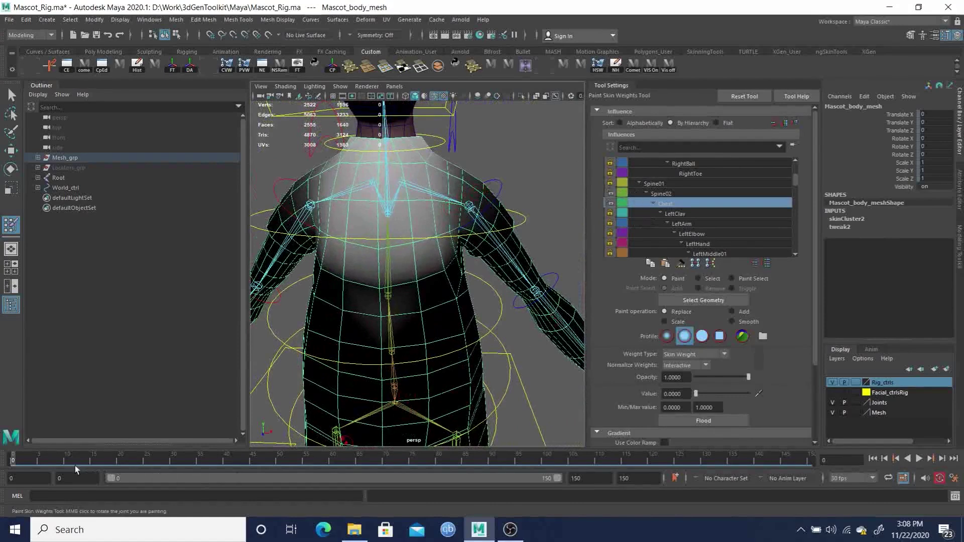
# Play the animation, stop at frame 16, and examine how the bent torso deforms from several angles
pyautogui.hotkey('alt', 'v')
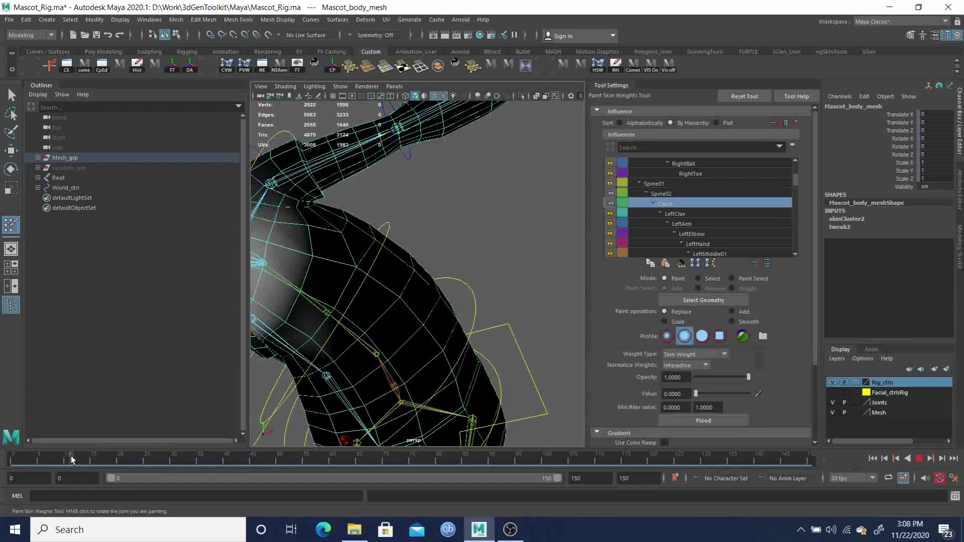
pyautogui.moveTo(436, 281)
pyautogui.keyDown('alt'); pyautogui.mouseDown()
pyautogui.moveTo(459, 292)
pyautogui.moveTo(393, 307)
pyautogui.mouseUp(); pyautogui.keyUp('alt')
pyautogui.hotkey('alt', 'v')
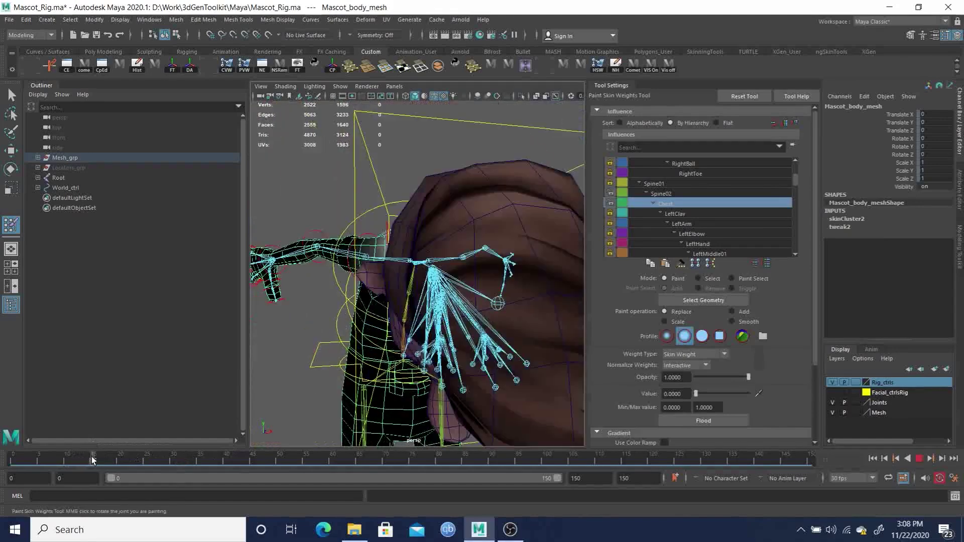
pyautogui.keyDown('alt'); pyautogui.moveTo(342, 348); pyautogui.dragTo(382, 306); pyautogui.keyUp('alt')
pyautogui.moveTo(382, 306)
pyautogui.keyDown('alt'); pyautogui.mouseDown(button='right')
pyautogui.moveTo(370, 297)
pyautogui.moveTo(382, 311)
pyautogui.mouseUp(button='right'); pyautogui.keyUp('alt')
pyautogui.moveTo(382, 311)
pyautogui.keyDown('alt'); pyautogui.mouseDown()
pyautogui.moveTo(415, 303)
pyautogui.moveTo(408, 306)
pyautogui.mouseUp(); pyautogui.keyUp('alt')
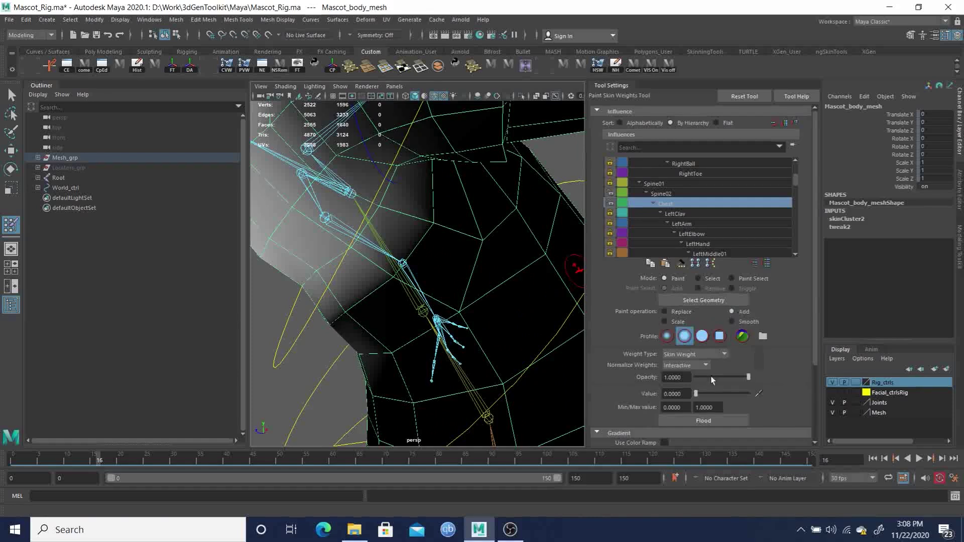
# Paint additional Chest weight onto the bent upper torso and its side with the Add operation at value 0.1 and opacity 1
pyautogui.write('0.1')
pyautogui.press('Return')
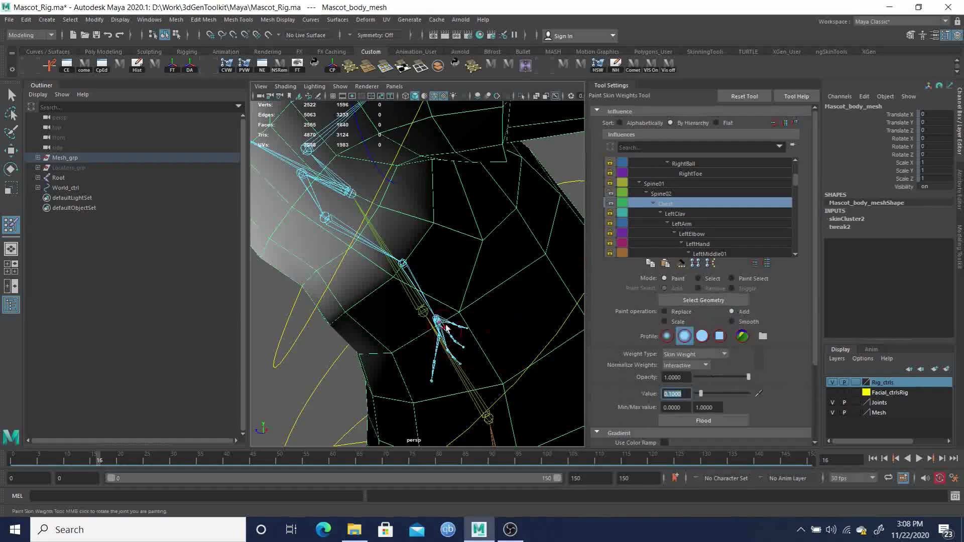
pyautogui.moveTo(394, 280); pyautogui.dragTo(392, 286)
pyautogui.click(351, 307)
pyautogui.moveTo(372, 327)
pyautogui.keyDown('alt'); pyautogui.mouseDown()
pyautogui.moveTo(449, 314)
pyautogui.moveTo(431, 305)
pyautogui.mouseUp(); pyautogui.keyUp('alt')
pyautogui.click(427, 305)
pyautogui.click(370, 300)
pyautogui.moveTo(371, 299)
pyautogui.keyDown('alt'); pyautogui.mouseDown()
pyautogui.moveTo(468, 314)
pyautogui.moveTo(477, 325)
pyautogui.moveTo(449, 306)
pyautogui.mouseUp(); pyautogui.keyUp('alt')
pyautogui.click(466, 309)
pyautogui.click(425, 287)
pyautogui.click(444, 305)
pyautogui.moveTo(533, 308)
pyautogui.keyDown('alt'); pyautogui.mouseDown()
pyautogui.moveTo(434, 320)
pyautogui.moveTo(432, 245)
pyautogui.moveTo(460, 255)
pyautogui.moveTo(444, 249)
pyautogui.mouseUp(); pyautogui.keyUp('alt')
pyautogui.click(431, 241)
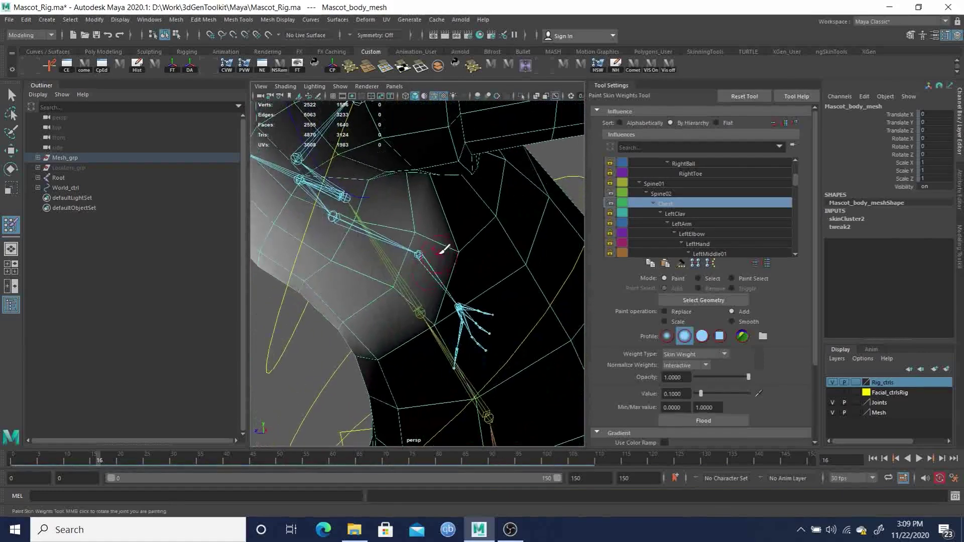
pyautogui.click(445, 250)
pyautogui.moveTo(516, 221)
pyautogui.keyDown('alt'); pyautogui.mouseDown()
pyautogui.moveTo(532, 248)
pyautogui.moveTo(495, 273)
pyautogui.moveTo(447, 280)
pyautogui.moveTo(466, 262)
pyautogui.mouseUp(); pyautogui.keyUp('alt')
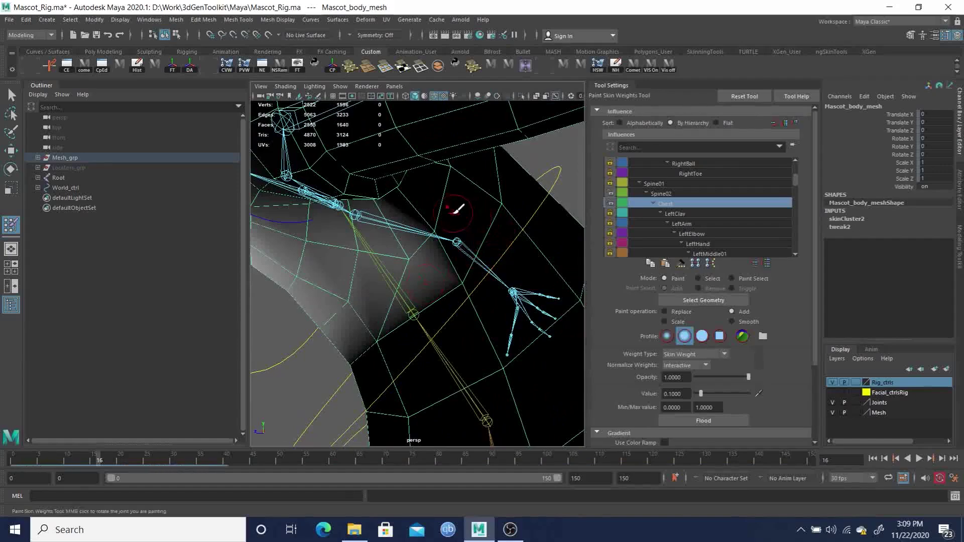
pyautogui.click(450, 223)
pyautogui.moveTo(494, 164)
pyautogui.keyDown('alt'); pyautogui.mouseDown()
pyautogui.moveTo(479, 214)
pyautogui.moveTo(437, 245)
pyautogui.mouseUp(); pyautogui.keyUp('alt')
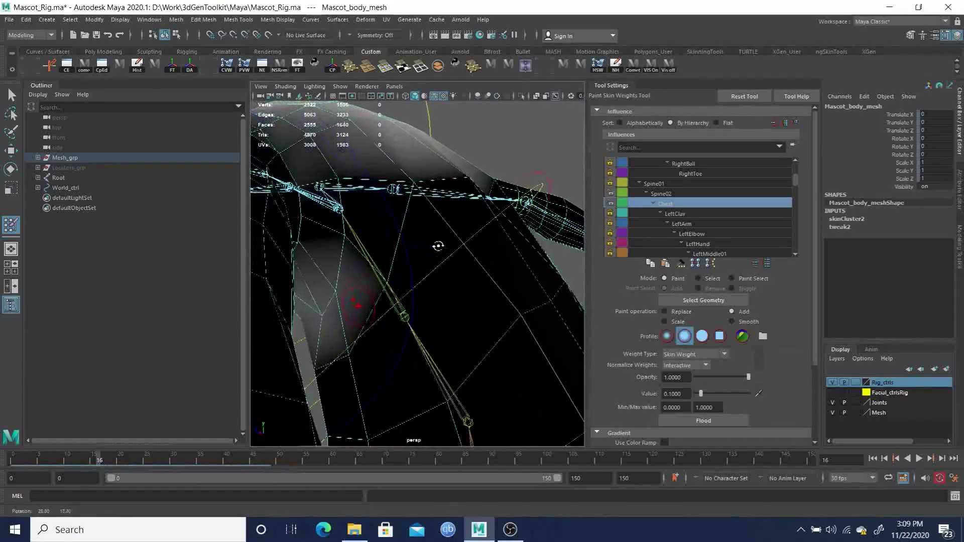
# Review the Chest weights on the whole upper body and return the animation to frame 0
pyautogui.keyDown('alt'); pyautogui.moveTo(442, 268); pyautogui.dragTo(351, 283, button='right'); pyautogui.keyUp('alt')
pyautogui.keyDown('alt'); pyautogui.moveTo(320, 285); pyautogui.dragTo(465, 232); pyautogui.keyUp('alt')
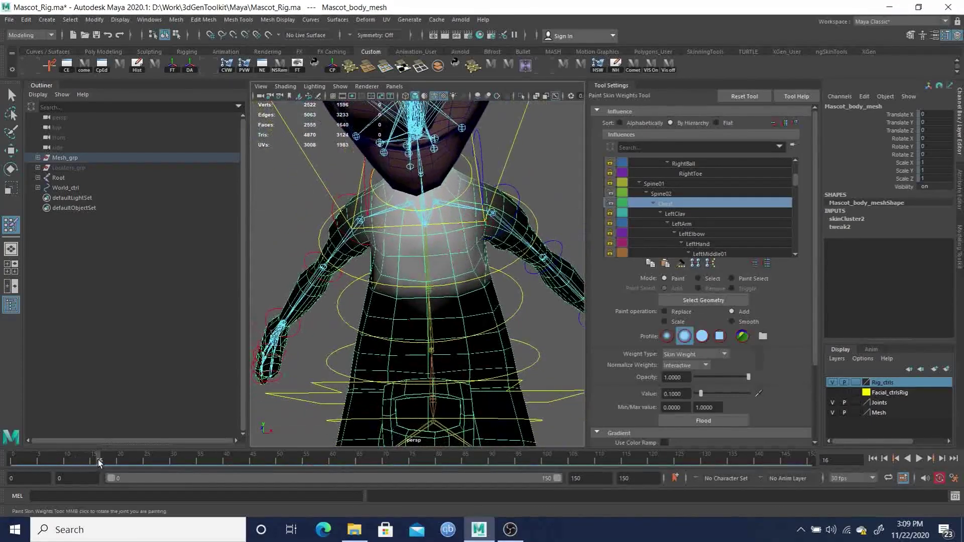
pyautogui.moveTo(99, 462); pyautogui.dragTo(4, 460)
pyautogui.hotkey('alt', 'v')
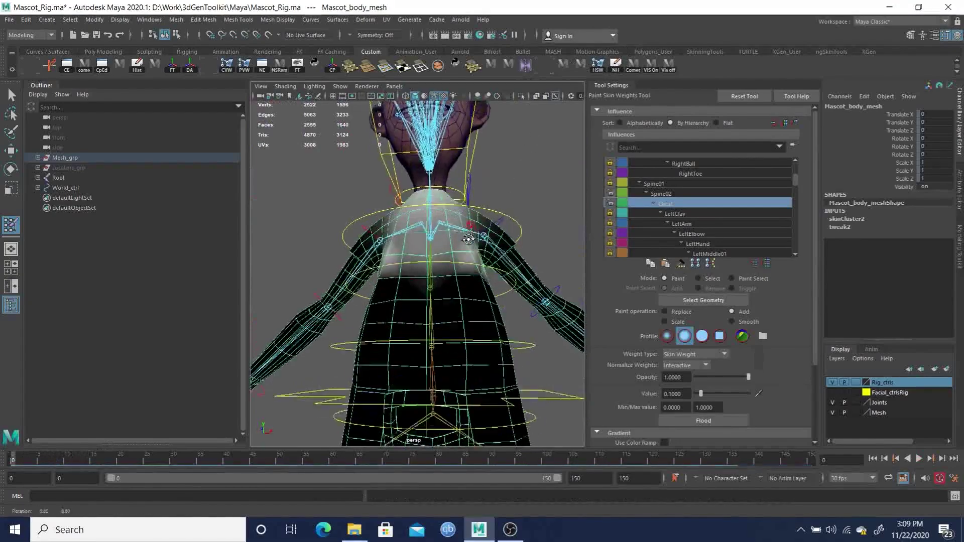
# Smooth the Chest weights across the front, side and back of the torso with the Smooth operation at opacity 1
pyautogui.keyDown('alt'); pyautogui.moveTo(451, 261); pyautogui.dragTo(430, 255); pyautogui.keyUp('alt')
pyautogui.keyDown('alt'); pyautogui.moveTo(430, 255); pyautogui.dragTo(502, 263, button='right'); pyautogui.keyUp('alt')
pyautogui.click(732, 322)
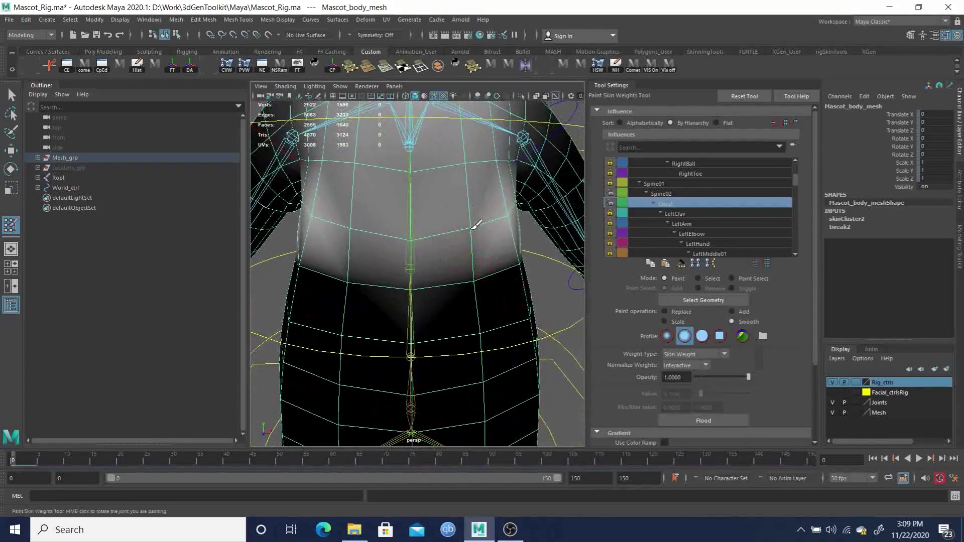
pyautogui.moveTo(499, 159)
pyautogui.mouseDown()
pyautogui.moveTo(514, 225)
pyautogui.moveTo(490, 233)
pyautogui.moveTo(527, 216)
pyautogui.mouseUp()
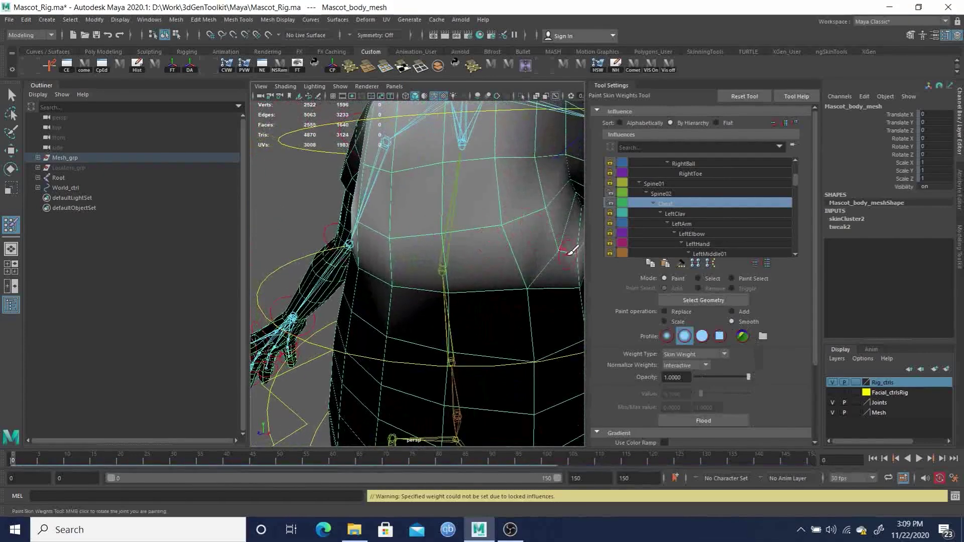
pyautogui.keyDown('alt'); pyautogui.moveTo(571, 251); pyautogui.dragTo(510, 252); pyautogui.keyUp('alt')
pyautogui.moveTo(567, 272); pyautogui.dragTo(495, 242)
pyautogui.moveTo(494, 243)
pyautogui.keyDown('alt'); pyautogui.mouseDown(button='middle')
pyautogui.moveTo(432, 225)
pyautogui.moveTo(377, 225)
pyautogui.mouseUp(button='middle'); pyautogui.keyUp('alt')
pyautogui.keyDown('alt'); pyautogui.moveTo(376, 225); pyautogui.dragTo(447, 232); pyautogui.keyUp('alt')
pyautogui.moveTo(329, 217); pyautogui.dragTo(317, 220)
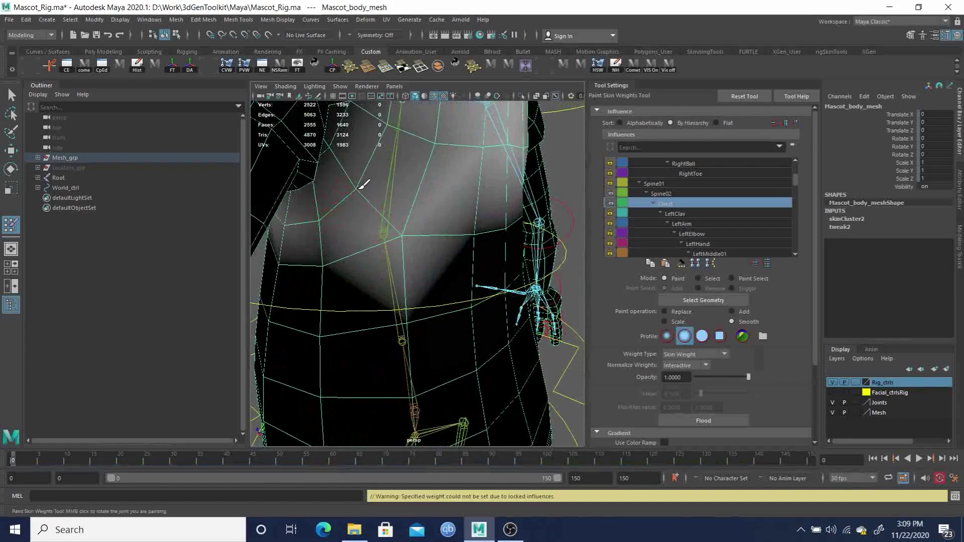
pyautogui.moveTo(358, 188); pyautogui.dragTo(402, 234)
# Check the smoothed Chest weights from the back and front, and apply Mirror Skin Weights to the body mesh
pyautogui.keyDown('alt'); pyautogui.moveTo(507, 228); pyautogui.dragTo(394, 217, button='right'); pyautogui.keyUp('alt')
pyautogui.moveTo(394, 218)
pyautogui.keyDown('alt'); pyautogui.mouseDown()
pyautogui.moveTo(362, 215)
pyautogui.moveTo(376, 226)
pyautogui.mouseUp(); pyautogui.keyUp('alt')
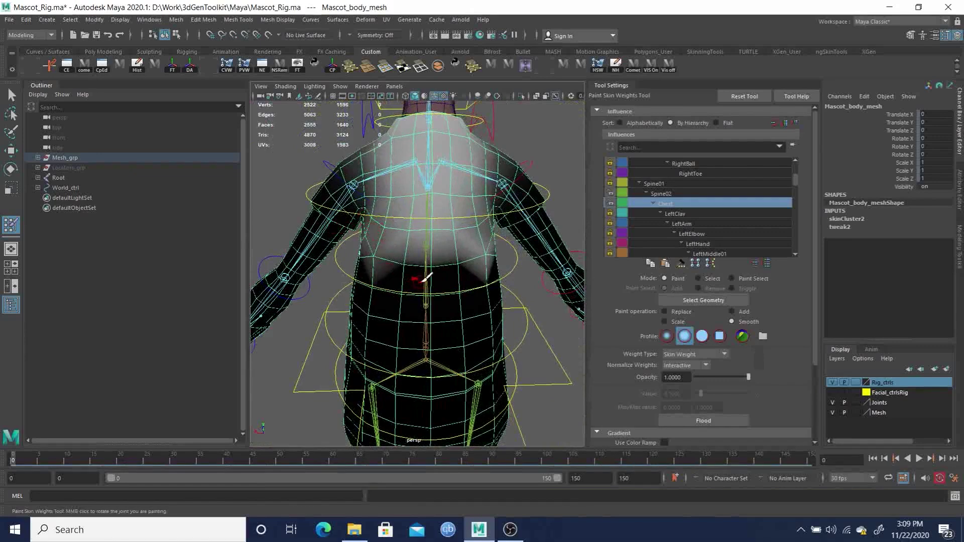
pyautogui.moveTo(426, 277)
pyautogui.keyDown('alt'); pyautogui.mouseDown()
pyautogui.moveTo(546, 273)
pyautogui.moveTo(423, 263)
pyautogui.moveTo(498, 265)
pyautogui.moveTo(427, 244)
pyautogui.mouseUp(); pyautogui.keyUp('alt')
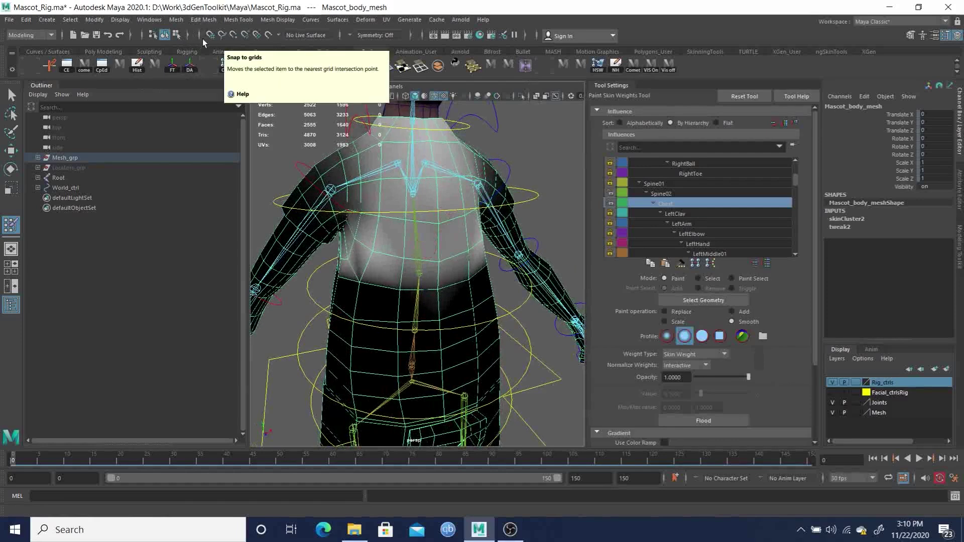
pyautogui.moveTo(436, 273)
pyautogui.keyDown('alt'); pyautogui.mouseDown()
pyautogui.moveTo(436, 251)
pyautogui.moveTo(456, 249)
pyautogui.moveTo(442, 256)
pyautogui.moveTo(460, 261)
pyautogui.moveTo(412, 278)
pyautogui.moveTo(436, 266)
pyautogui.moveTo(395, 247)
pyautogui.mouseUp(); pyautogui.keyUp('alt')
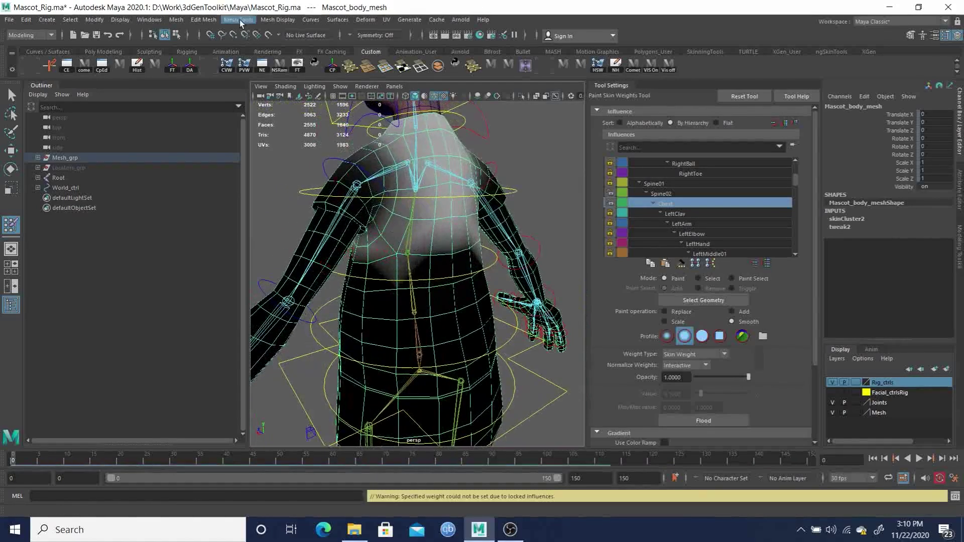
pyautogui.click(30, 35)
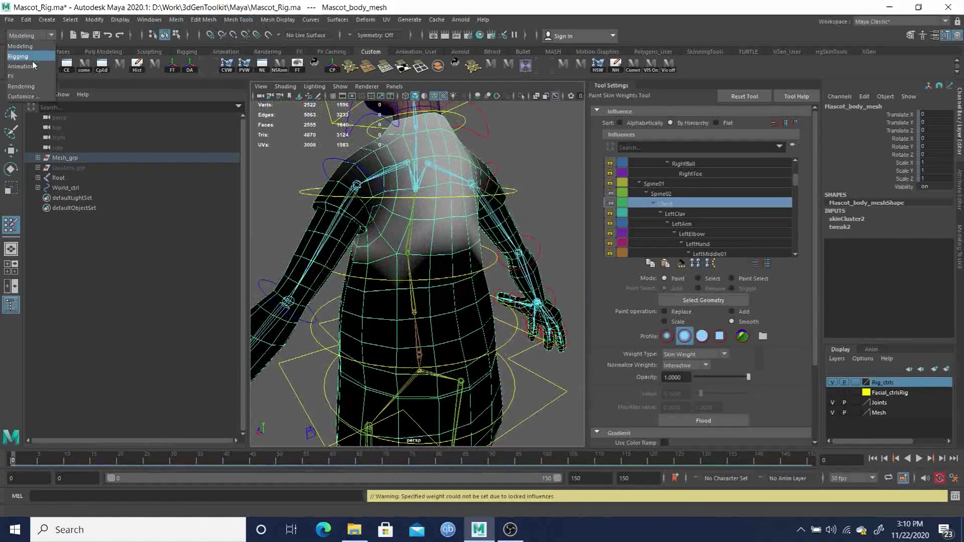
pyautogui.click(18, 57)
pyautogui.click(187, 22)
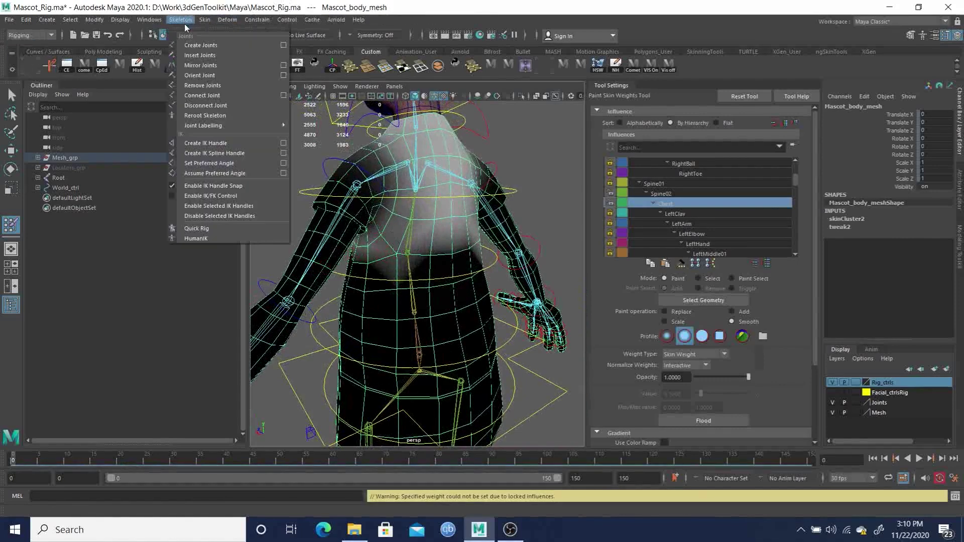
pyautogui.moveTo(204, 20)
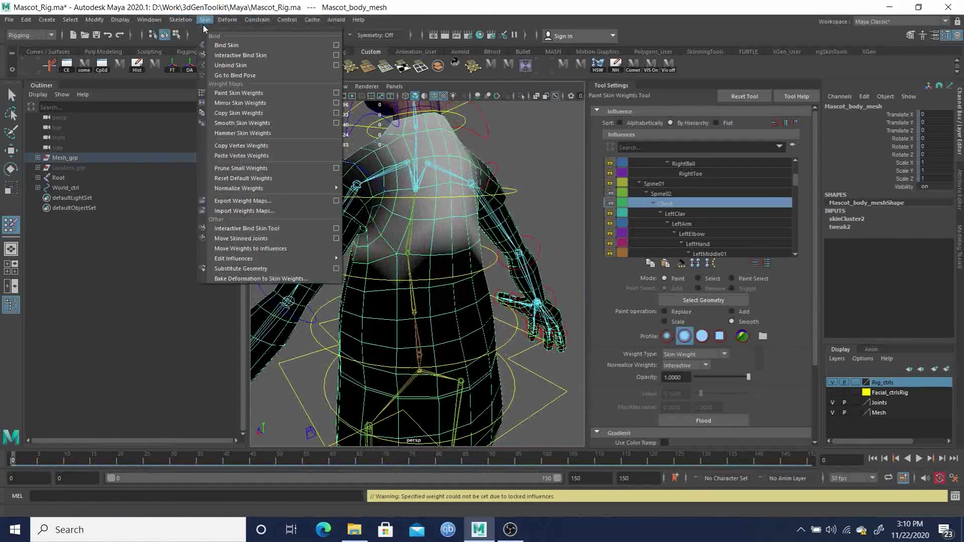
pyautogui.click(253, 105)
pyautogui.keyDown('alt'); pyautogui.moveTo(356, 209); pyautogui.dragTo(652, 272); pyautogui.keyUp('alt')
pyautogui.moveTo(395, 244)
pyautogui.keyDown('alt'); pyautogui.mouseDown()
pyautogui.moveTo(477, 236)
pyautogui.moveTo(384, 254)
pyautogui.mouseUp(); pyautogui.keyUp('alt')
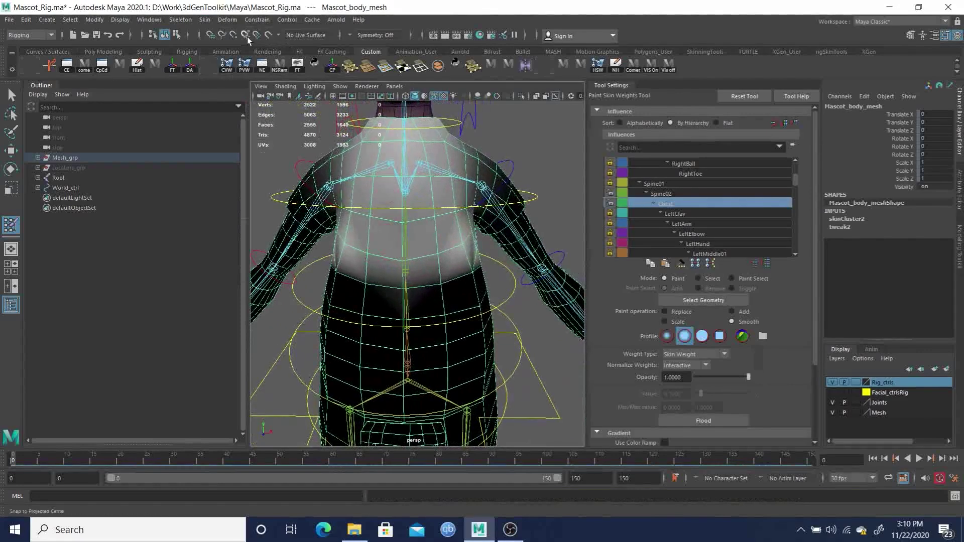
# Unlock Spine01, compare its weights with Chest, and smooth the Chest weights on the side of the torso below the arm
pyautogui.press('f')
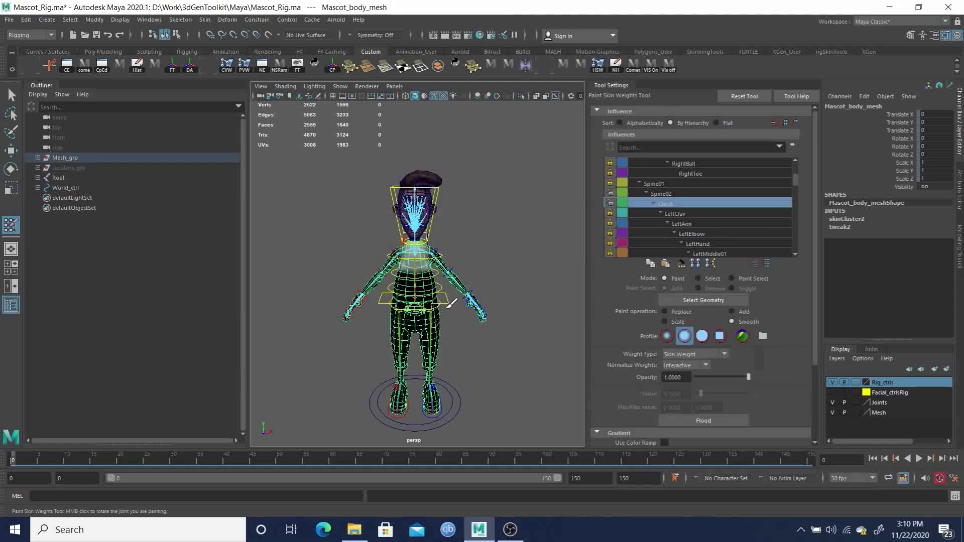
pyautogui.keyDown('alt'); pyautogui.moveTo(367, 206); pyautogui.dragTo(397, 221, button='right'); pyautogui.keyUp('alt')
pyautogui.keyDown('alt'); pyautogui.moveTo(396, 221); pyautogui.dragTo(412, 229); pyautogui.keyUp('alt')
pyautogui.keyDown('alt'); pyautogui.moveTo(411, 229); pyautogui.dragTo(458, 308, button='right'); pyautogui.keyUp('alt')
pyautogui.keyDown('alt'); pyautogui.moveTo(455, 223); pyautogui.dragTo(450, 228, button='middle'); pyautogui.keyUp('alt')
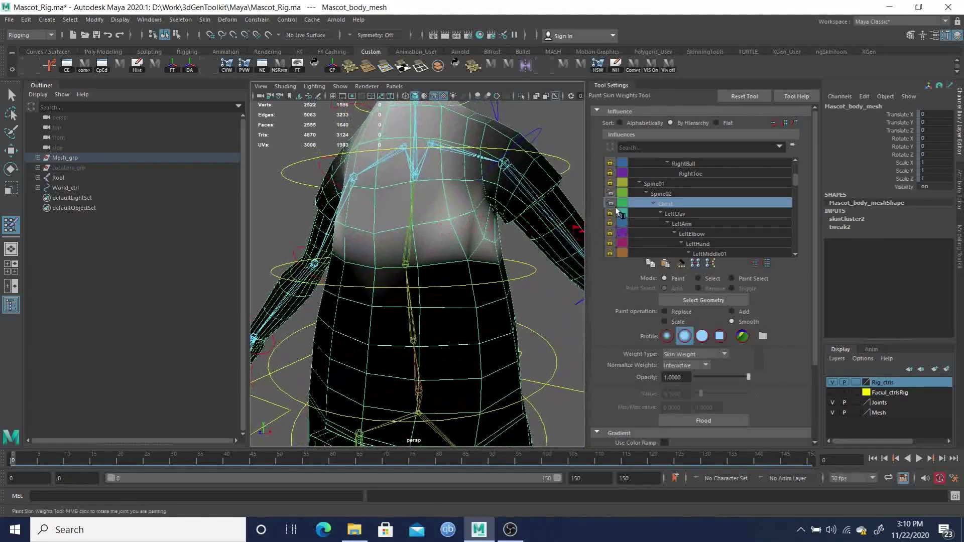
pyautogui.click(609, 184)
pyautogui.click(648, 184)
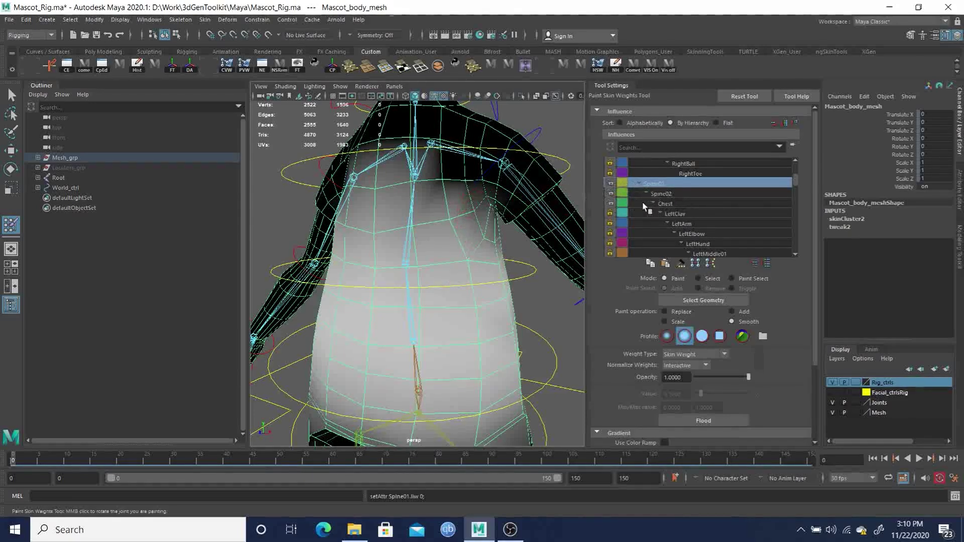
pyautogui.click(667, 204)
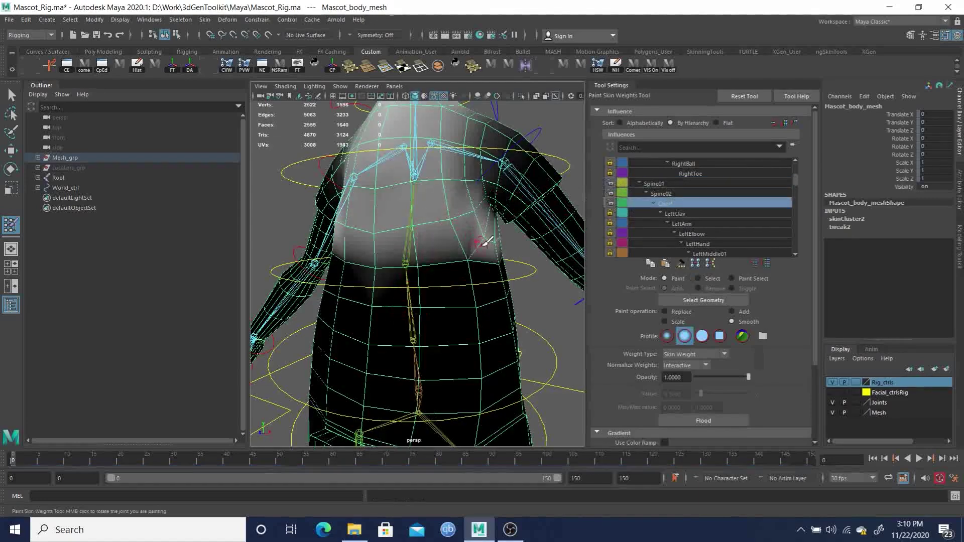
pyautogui.moveTo(482, 233)
pyautogui.keyDown('alt'); pyautogui.mouseDown()
pyautogui.moveTo(457, 259)
pyautogui.moveTo(430, 243)
pyautogui.moveTo(353, 242)
pyautogui.moveTo(498, 243)
pyautogui.mouseUp(); pyautogui.keyUp('alt')
pyautogui.keyDown('alt'); pyautogui.moveTo(418, 257); pyautogui.dragTo(387, 174); pyautogui.keyUp('alt')
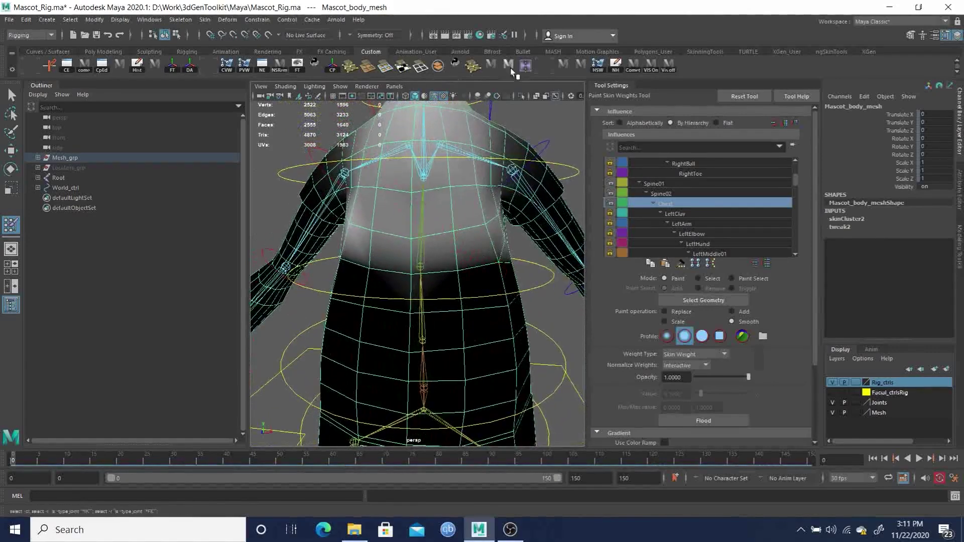
# Examine the Chest weights around the torso, and inspect the Spine01 weights from the back and front
pyautogui.keyDown('alt'); pyautogui.moveTo(540, 141); pyautogui.dragTo(356, 259); pyautogui.keyUp('alt')
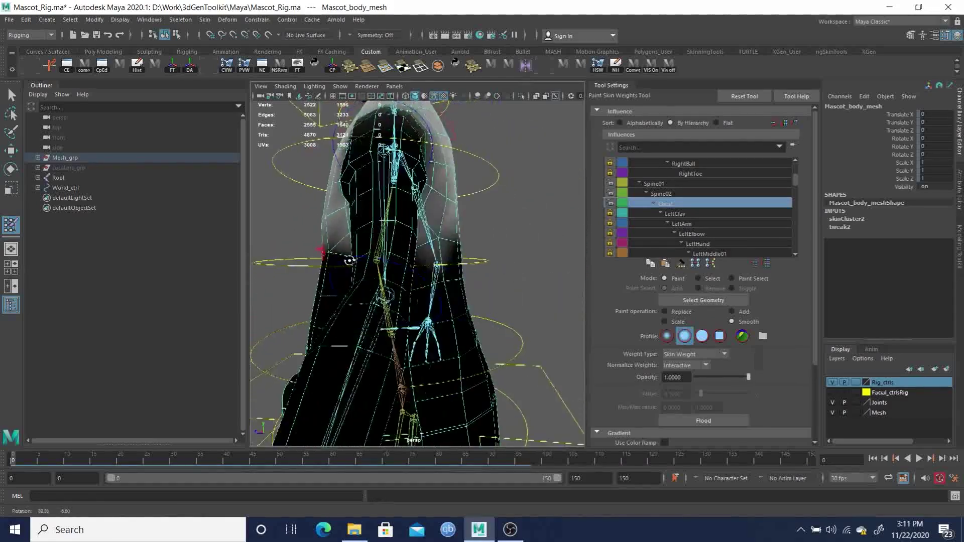
pyautogui.moveTo(412, 243)
pyautogui.keyDown('alt'); pyautogui.mouseDown()
pyautogui.moveTo(419, 251)
pyautogui.moveTo(366, 254)
pyautogui.moveTo(409, 255)
pyautogui.mouseUp(); pyautogui.keyUp('alt')
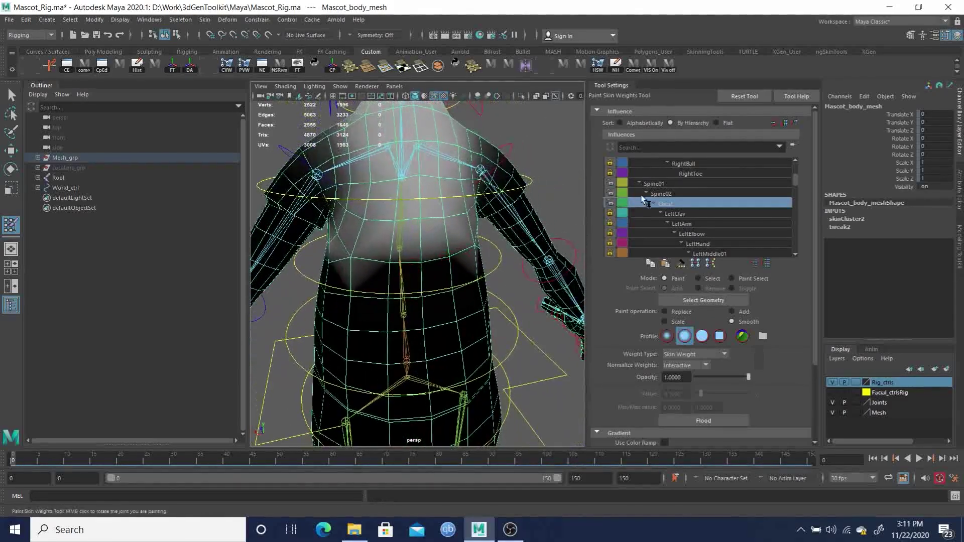
pyautogui.click(650, 182)
pyautogui.moveTo(412, 274)
pyautogui.keyDown('alt'); pyautogui.mouseDown()
pyautogui.moveTo(550, 277)
pyautogui.moveTo(387, 283)
pyautogui.moveTo(490, 282)
pyautogui.mouseUp(); pyautogui.keyUp('alt')
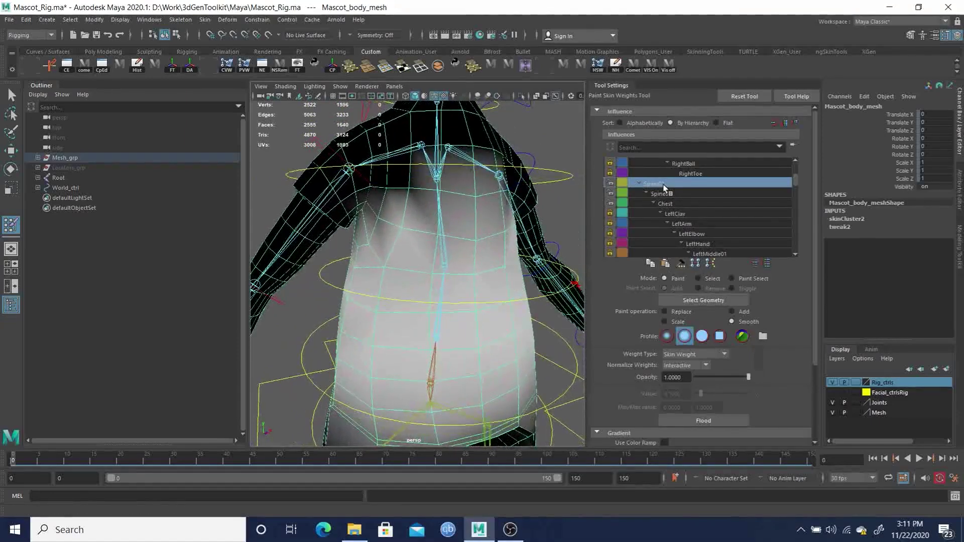
pyautogui.keyDown('alt'); pyautogui.moveTo(507, 235); pyautogui.dragTo(432, 252); pyautogui.keyUp('alt')
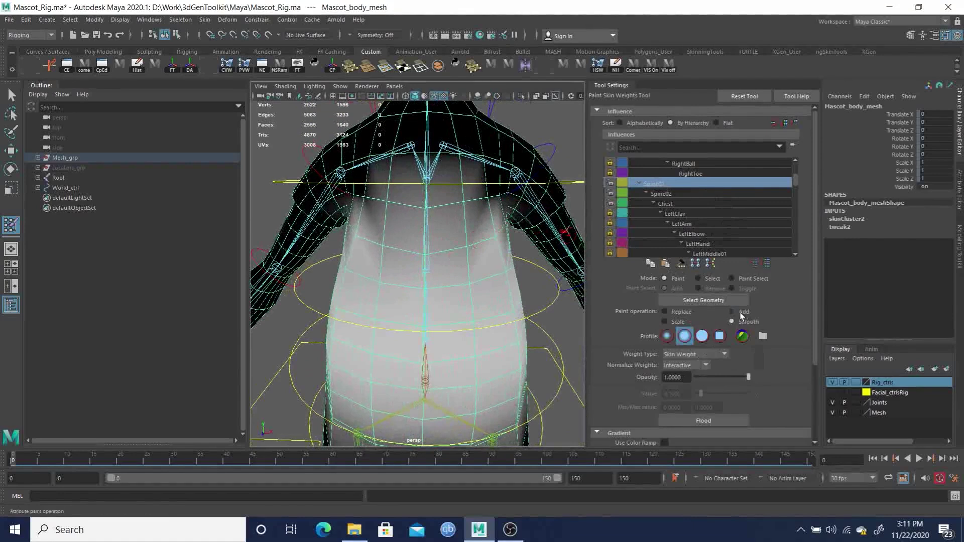
# Paint the Spine01 weights out of the upper torso around the chest using the Replace operation at value 0 and opacity 1
pyautogui.click(679, 312)
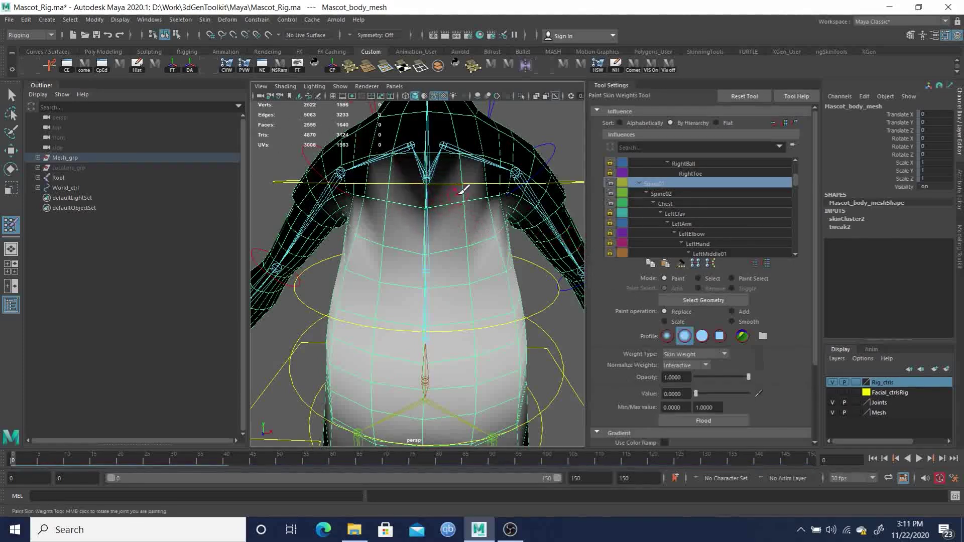
pyautogui.moveTo(473, 198); pyautogui.dragTo(437, 195, button='middle')
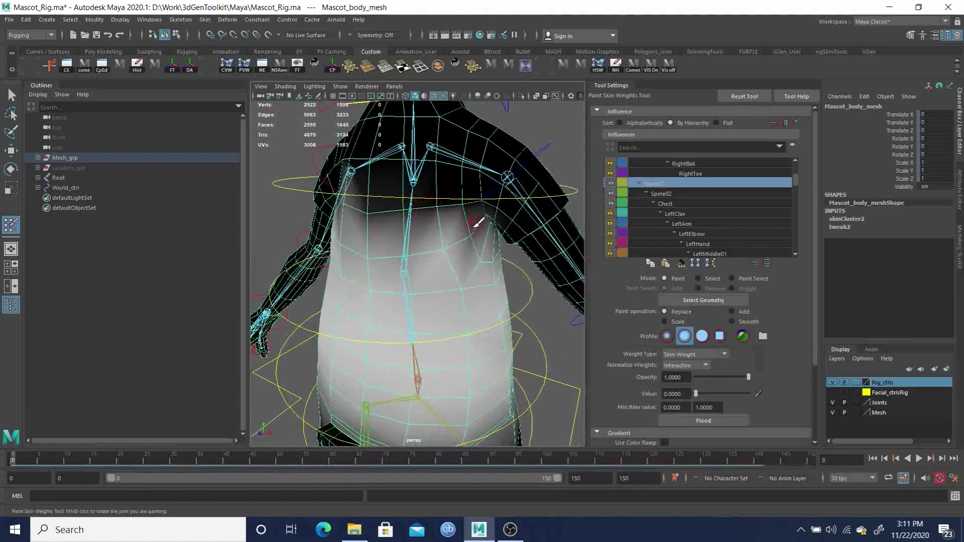
pyautogui.moveTo(452, 239)
pyautogui.mouseDown()
pyautogui.moveTo(374, 254)
pyautogui.moveTo(495, 229)
pyautogui.moveTo(453, 247)
pyautogui.mouseUp()
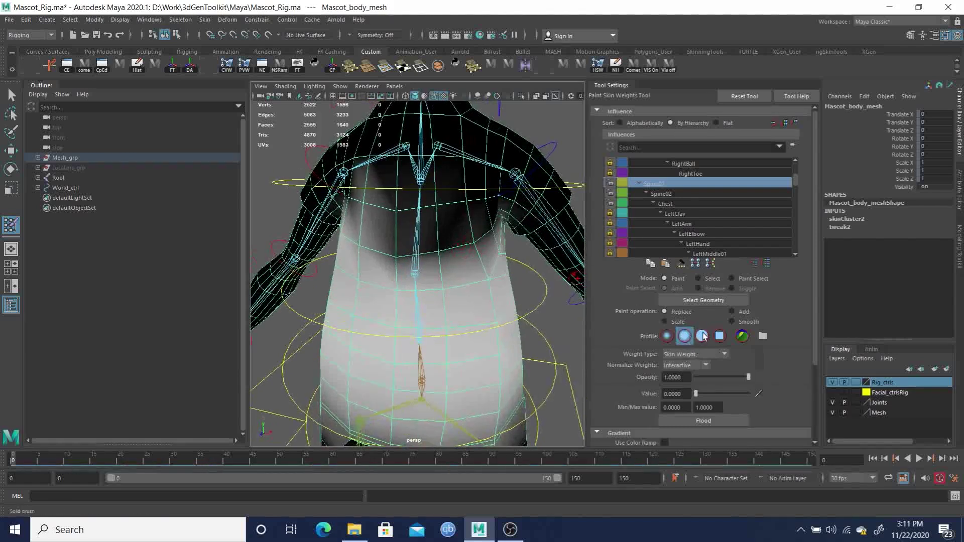
pyautogui.moveTo(487, 227)
pyautogui.mouseDown()
pyautogui.moveTo(423, 190)
pyautogui.moveTo(428, 172)
pyautogui.mouseUp()
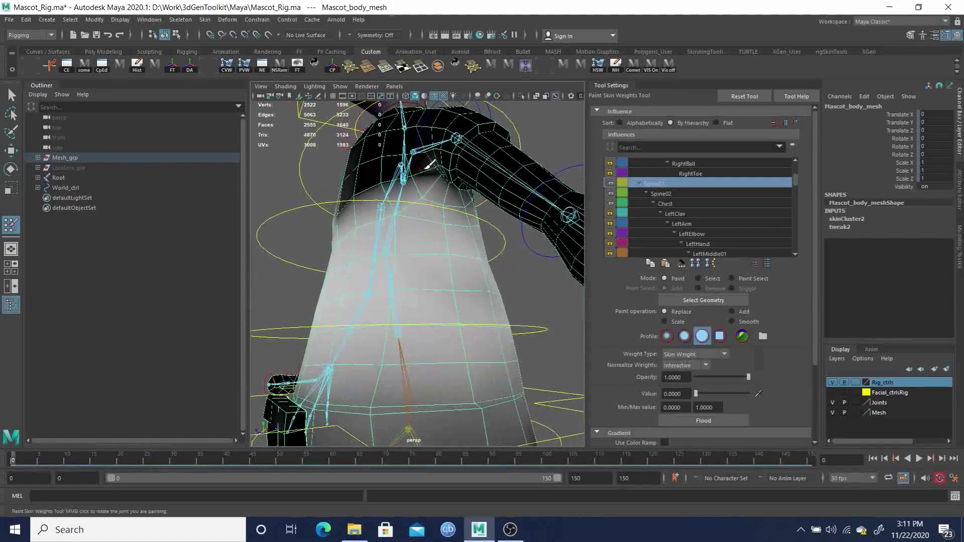
pyautogui.moveTo(428, 160)
pyautogui.keyDown('alt'); pyautogui.mouseDown()
pyautogui.moveTo(461, 176)
pyautogui.moveTo(445, 198)
pyautogui.moveTo(419, 188)
pyautogui.moveTo(432, 195)
pyautogui.moveTo(359, 203)
pyautogui.moveTo(382, 216)
pyautogui.moveTo(413, 200)
pyautogui.mouseUp(); pyautogui.keyUp('alt')
pyautogui.keyDown('alt'); pyautogui.moveTo(421, 232); pyautogui.dragTo(469, 236); pyautogui.keyUp('alt')
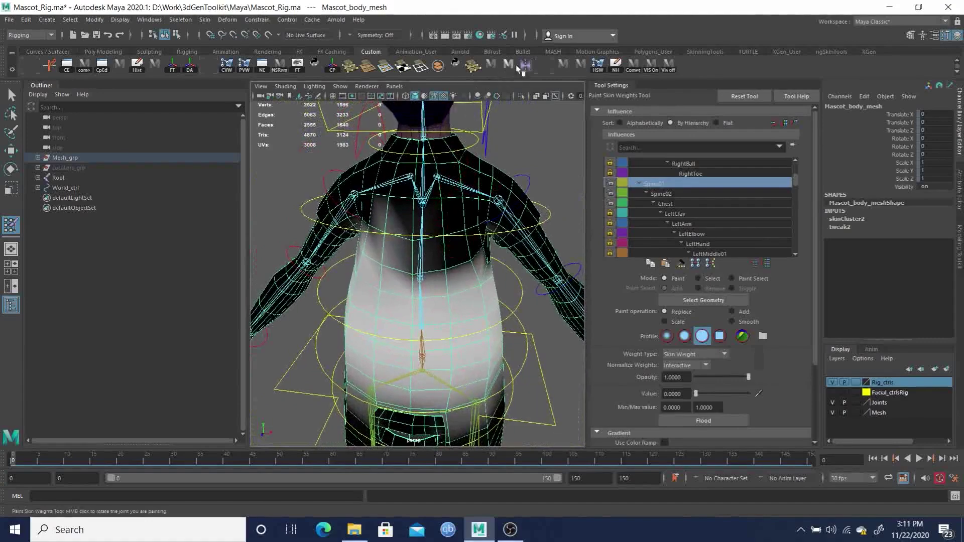
# Scrub the test animation to frames 15 and 20 and examine how the torso bends from the sides, front and back
pyautogui.keyDown('alt'); pyautogui.moveTo(430, 281); pyautogui.dragTo(462, 269); pyautogui.keyUp('alt')
pyautogui.keyDown('alt'); pyautogui.moveTo(462, 269); pyautogui.dragTo(351, 193, button='right'); pyautogui.keyUp('alt')
pyautogui.keyDown('alt'); pyautogui.moveTo(351, 193); pyautogui.dragTo(454, 164); pyautogui.keyUp('alt')
pyautogui.moveTo(158, 451); pyautogui.dragTo(91, 450)
pyautogui.keyDown('alt'); pyautogui.moveTo(273, 329); pyautogui.dragTo(221, 300); pyautogui.keyUp('alt')
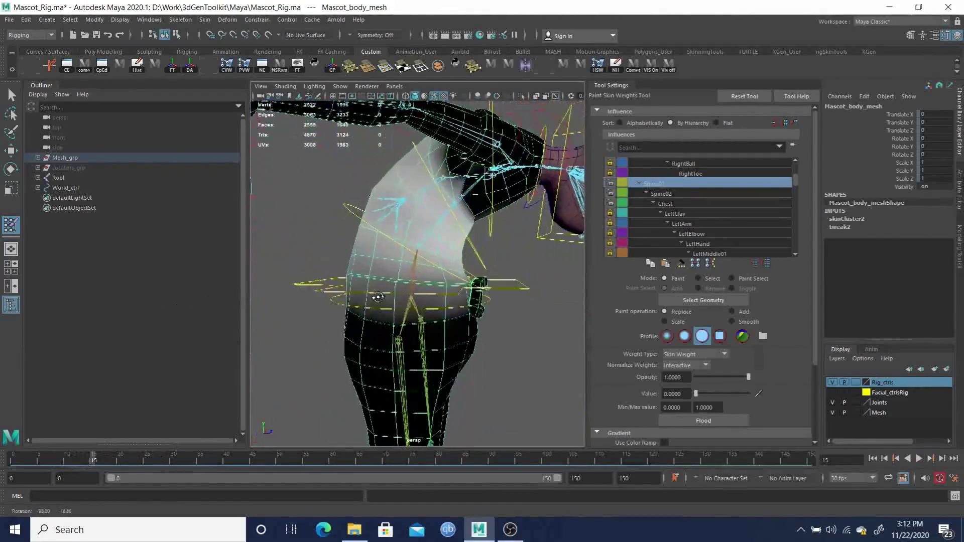
pyautogui.keyDown('alt'); pyautogui.moveTo(384, 301); pyautogui.dragTo(220, 282); pyautogui.keyUp('alt')
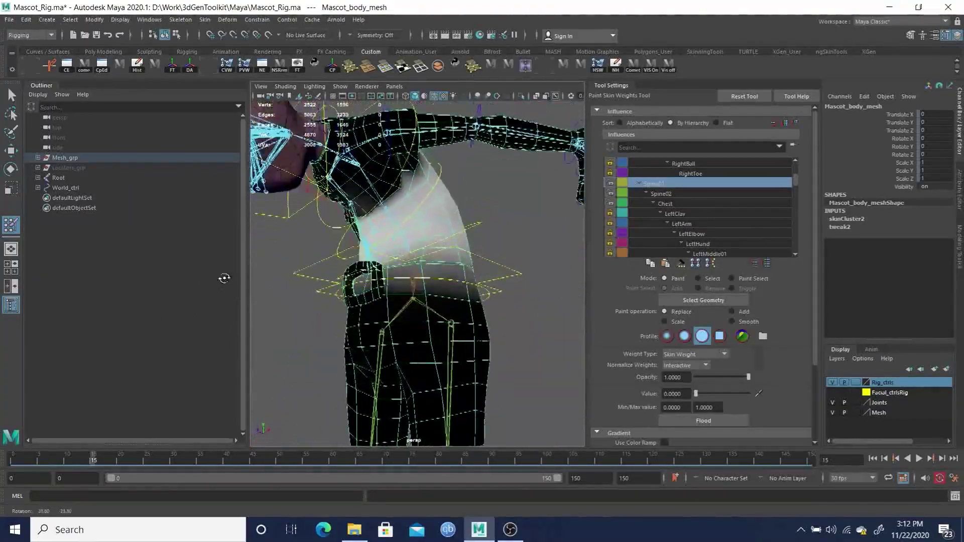
pyautogui.keyDown('alt'); pyautogui.moveTo(260, 259); pyautogui.dragTo(284, 264); pyautogui.keyUp('alt')
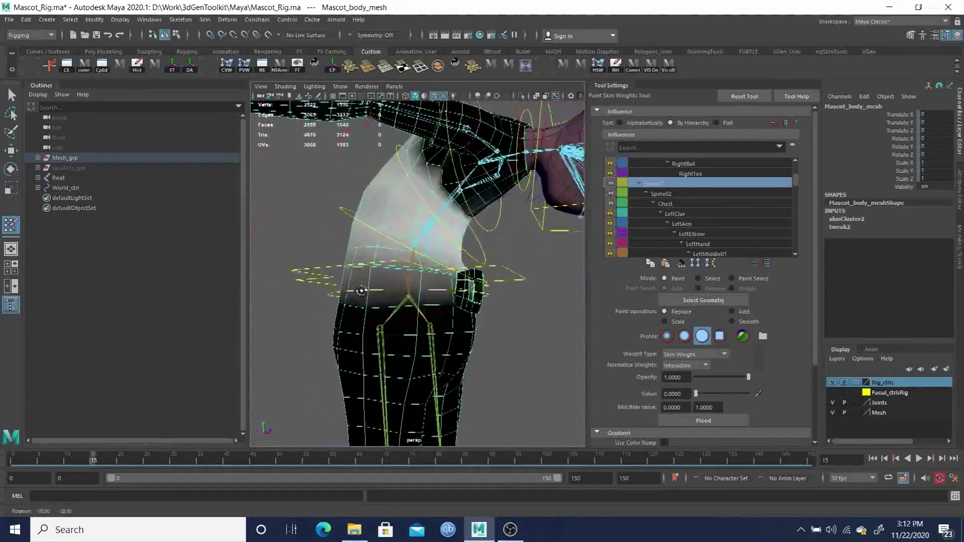
pyautogui.keyDown('alt'); pyautogui.moveTo(400, 307); pyautogui.dragTo(238, 291); pyautogui.keyUp('alt')
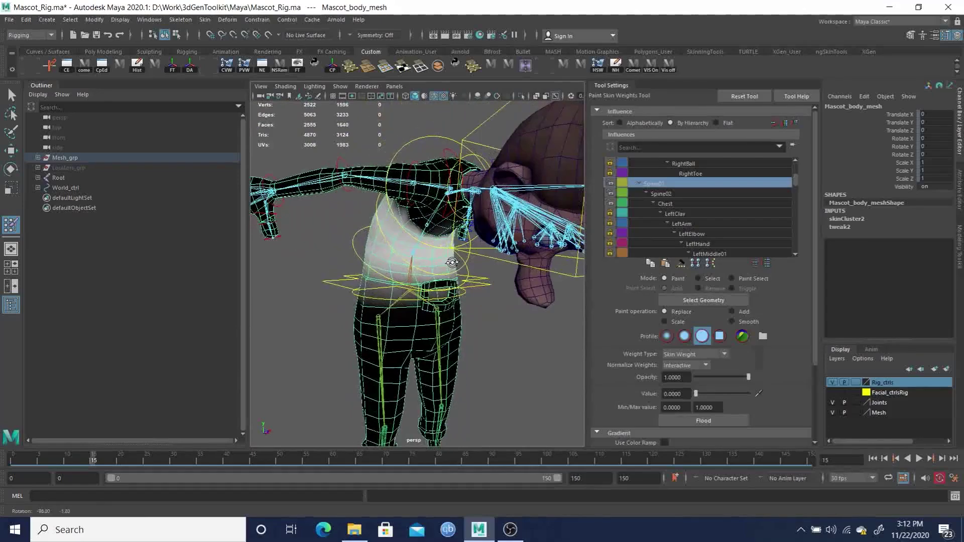
pyautogui.moveTo(100, 457); pyautogui.dragTo(121, 462)
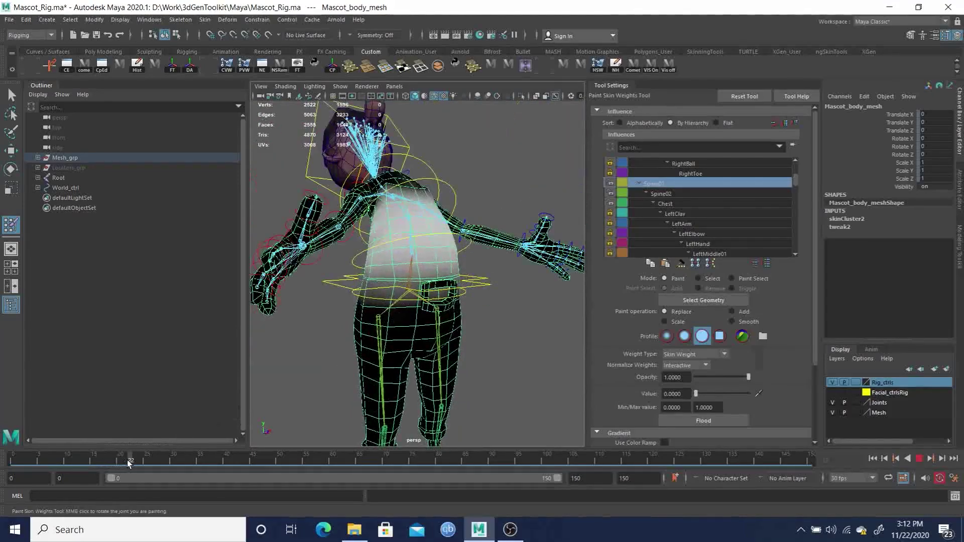
pyautogui.keyDown('alt'); pyautogui.moveTo(474, 189); pyautogui.dragTo(449, 236); pyautogui.keyUp('alt')
pyautogui.scroll(5, 447, 235)
pyautogui.keyDown('alt'); pyautogui.moveTo(446, 226); pyautogui.dragTo(467, 337, button='middle'); pyautogui.keyUp('alt')
pyautogui.keyDown('alt'); pyautogui.moveTo(467, 337); pyautogui.dragTo(336, 273); pyautogui.keyUp('alt')
pyautogui.keyDown('alt'); pyautogui.moveTo(413, 246); pyautogui.dragTo(508, 274); pyautogui.keyUp('alt')
# Add Spine02 weight to the bent torso near the underarm, using the Add operation with value 0.1
pyautogui.click(661, 193)
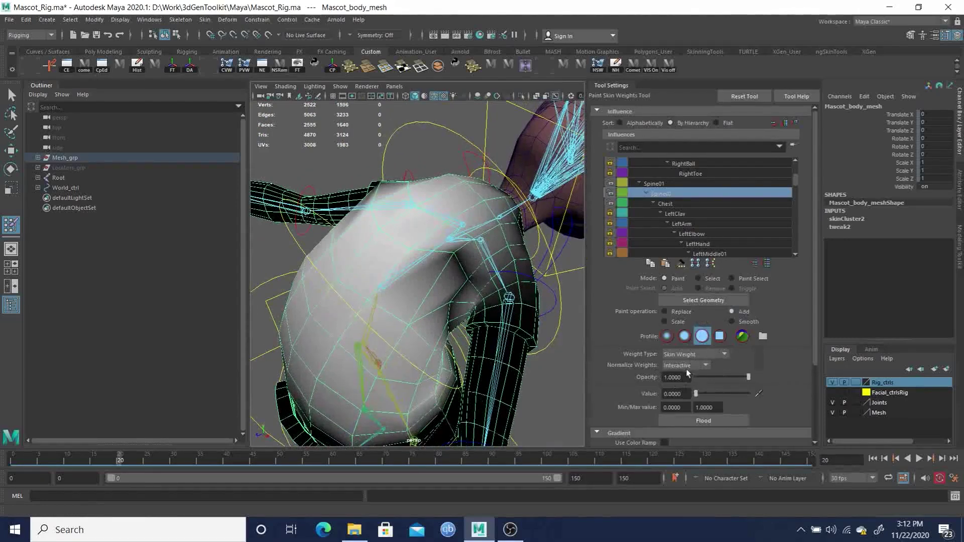
pyautogui.write('0.1')
pyautogui.press('Return')
pyautogui.keyDown('alt'); pyautogui.moveTo(454, 253); pyautogui.dragTo(435, 245); pyautogui.keyUp('alt')
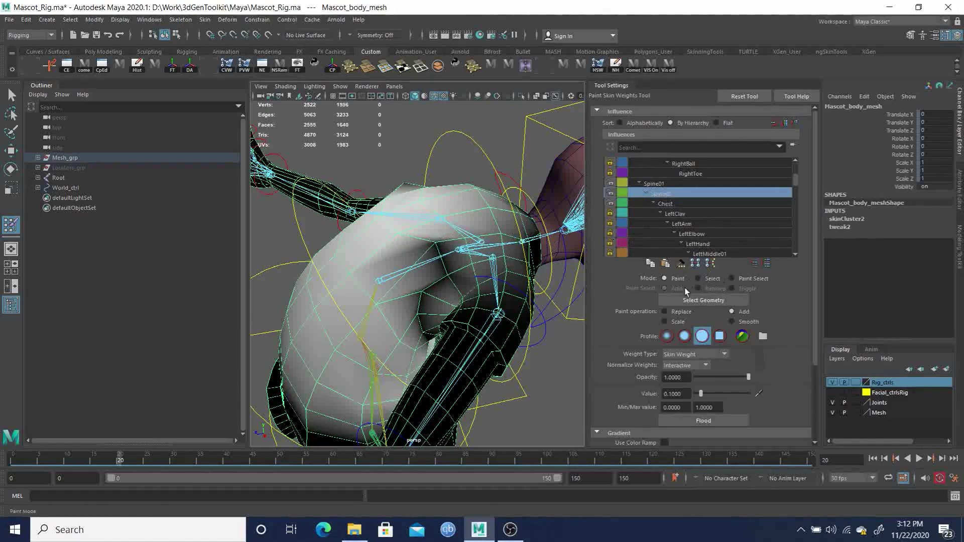
pyautogui.press('q')
pyautogui.moveTo(421, 233); pyautogui.dragTo(391, 221, button='right')
pyautogui.click(435, 240)
pyautogui.click(433, 241)
pyautogui.click(433, 244)
pyautogui.click(430, 252)
pyautogui.moveTo(432, 260)
pyautogui.keyDown('alt'); pyautogui.mouseDown()
pyautogui.moveTo(525, 299)
pyautogui.moveTo(408, 275)
pyautogui.moveTo(430, 391)
pyautogui.moveTo(422, 398)
pyautogui.moveTo(327, 257)
pyautogui.moveTo(482, 296)
pyautogui.moveTo(447, 316)
pyautogui.moveTo(457, 343)
pyautogui.moveTo(439, 246)
pyautogui.moveTo(419, 221)
pyautogui.moveTo(426, 241)
pyautogui.moveTo(402, 280)
pyautogui.moveTo(406, 267)
pyautogui.mouseUp(); pyautogui.keyUp('alt')
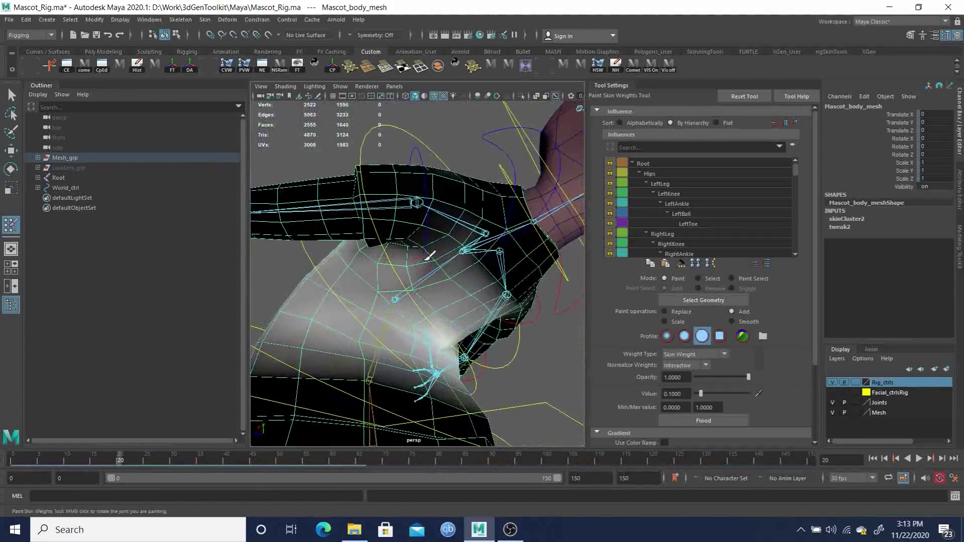
pyautogui.moveTo(438, 285)
pyautogui.keyDown('alt'); pyautogui.mouseDown()
pyautogui.moveTo(398, 267)
pyautogui.moveTo(382, 294)
pyautogui.moveTo(387, 274)
pyautogui.moveTo(391, 318)
pyautogui.moveTo(475, 336)
pyautogui.mouseUp(); pyautogui.keyUp('alt')
pyautogui.moveTo(417, 339)
pyautogui.keyDown('alt'); pyautogui.mouseDown()
pyautogui.moveTo(330, 338)
pyautogui.moveTo(406, 320)
pyautogui.moveTo(468, 342)
pyautogui.mouseUp(); pyautogui.keyUp('alt')
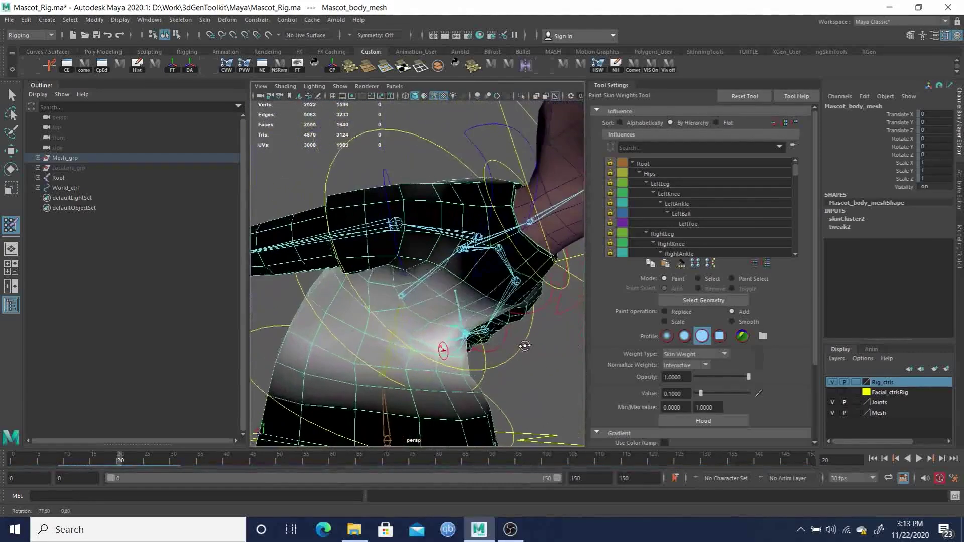
pyautogui.moveTo(529, 344)
pyautogui.keyDown('alt'); pyautogui.mouseDown()
pyautogui.moveTo(482, 321)
pyautogui.moveTo(430, 264)
pyautogui.moveTo(414, 282)
pyautogui.moveTo(469, 266)
pyautogui.mouseUp(); pyautogui.keyUp('alt')
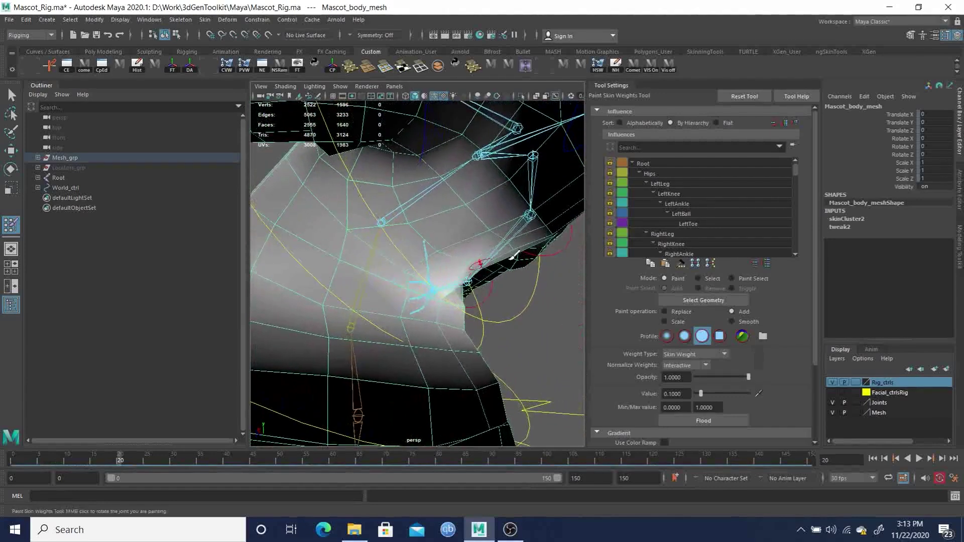
# Try to add Spine01 weight on the front of the torso above the waist, and undo the stroke
pyautogui.scroll(-3, 686, 226)
pyautogui.click(659, 212)
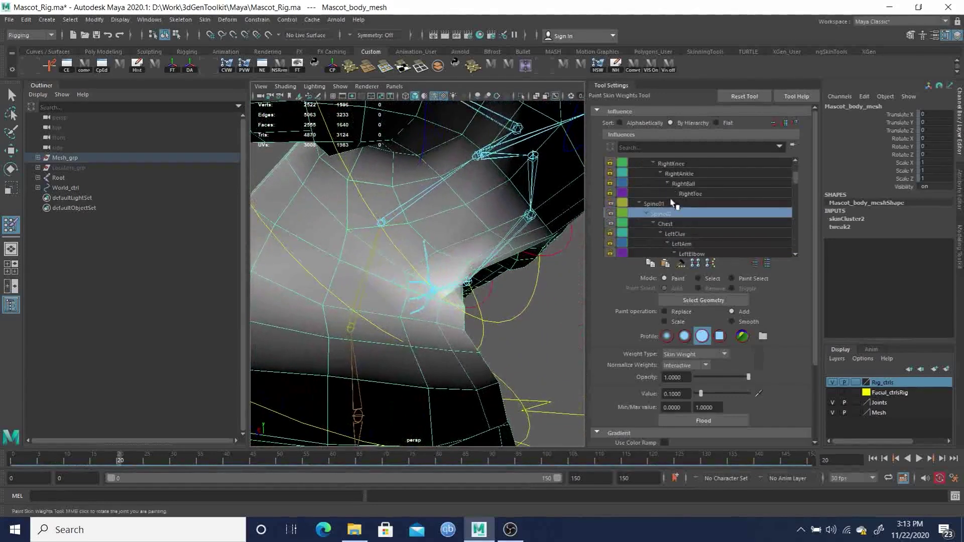
pyautogui.click(661, 203)
pyautogui.moveTo(466, 291)
pyautogui.keyDown('alt'); pyautogui.mouseDown()
pyautogui.moveTo(442, 300)
pyautogui.moveTo(421, 282)
pyautogui.moveTo(426, 300)
pyautogui.moveTo(384, 298)
pyautogui.moveTo(383, 314)
pyautogui.moveTo(448, 305)
pyautogui.mouseUp(); pyautogui.keyUp('alt')
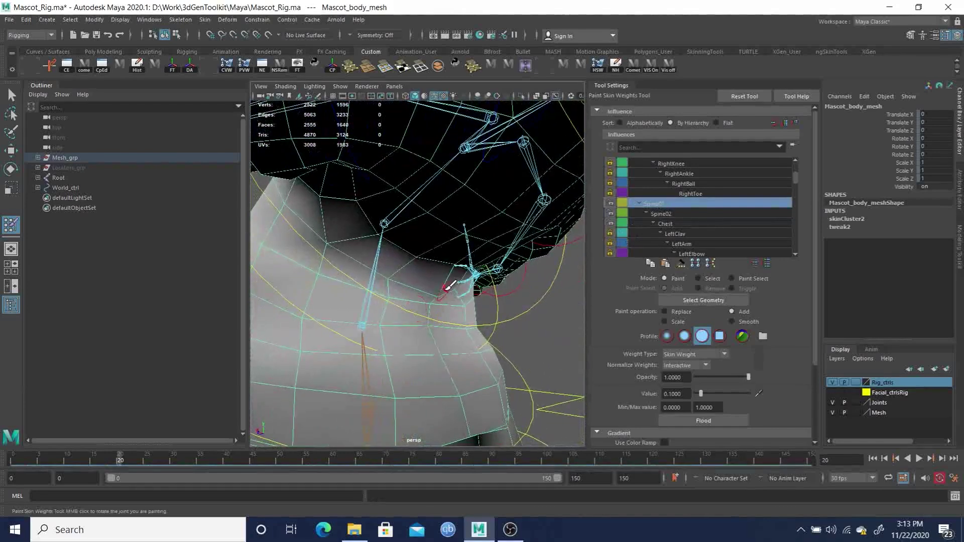
pyautogui.moveTo(460, 300)
pyautogui.keyDown('alt'); pyautogui.mouseDown()
pyautogui.moveTo(418, 291)
pyautogui.moveTo(435, 304)
pyautogui.moveTo(436, 255)
pyautogui.mouseUp(); pyautogui.keyUp('alt')
pyautogui.click(423, 291)
pyautogui.hotkey('ctrl', 'z')
# Add Chest weight at 0.1 along the lower edge of its influence on the front of the torso
pyautogui.click(668, 223)
pyautogui.click(422, 246)
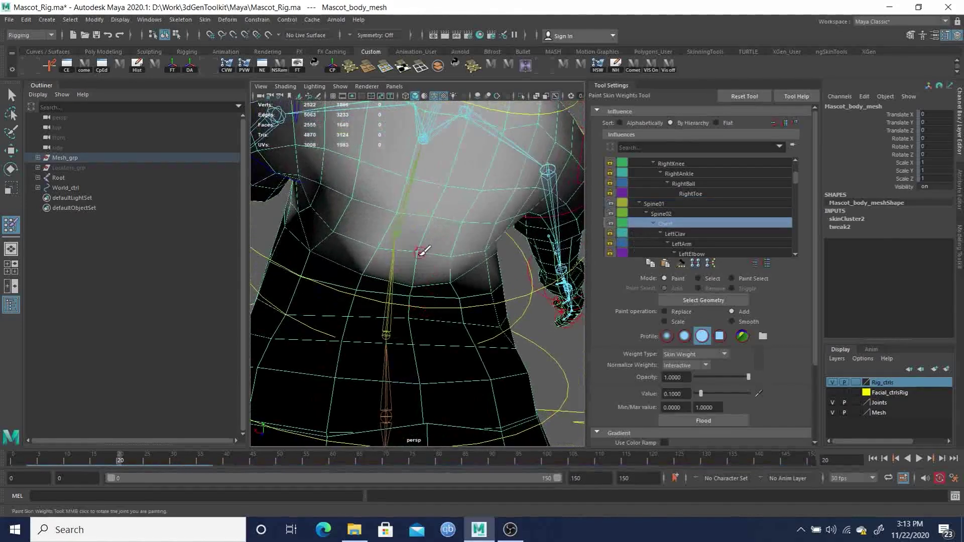
pyautogui.click(415, 279)
pyautogui.keyDown('alt'); pyautogui.moveTo(418, 272); pyautogui.dragTo(433, 302); pyautogui.keyUp('alt')
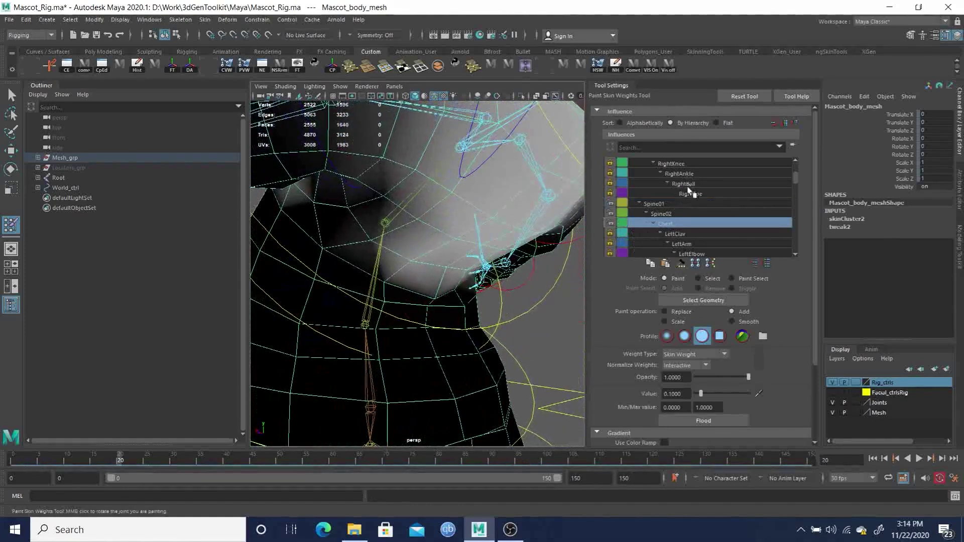
# Compare Spine02 with Spine01, try adding Spine01 weight at the front torso fold, and undo the stroke
pyautogui.click(662, 215)
pyautogui.moveTo(443, 291)
pyautogui.keyDown('alt'); pyautogui.mouseDown()
pyautogui.moveTo(430, 301)
pyautogui.moveTo(451, 299)
pyautogui.mouseUp(); pyautogui.keyUp('alt')
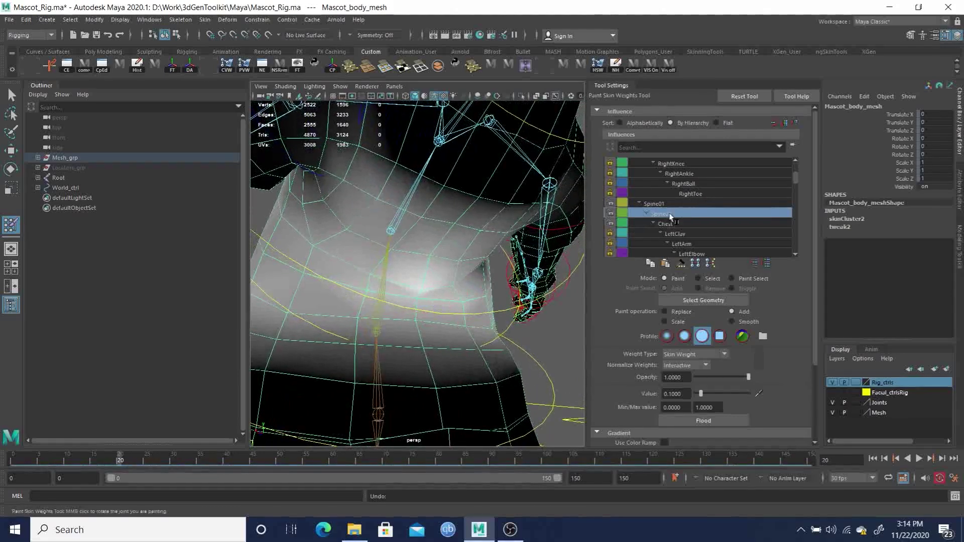
pyautogui.click(652, 204)
pyautogui.moveTo(425, 286)
pyautogui.keyDown('alt'); pyautogui.mouseDown()
pyautogui.moveTo(426, 296)
pyautogui.moveTo(362, 314)
pyautogui.moveTo(387, 310)
pyautogui.moveTo(455, 331)
pyautogui.mouseUp(); pyautogui.keyUp('alt')
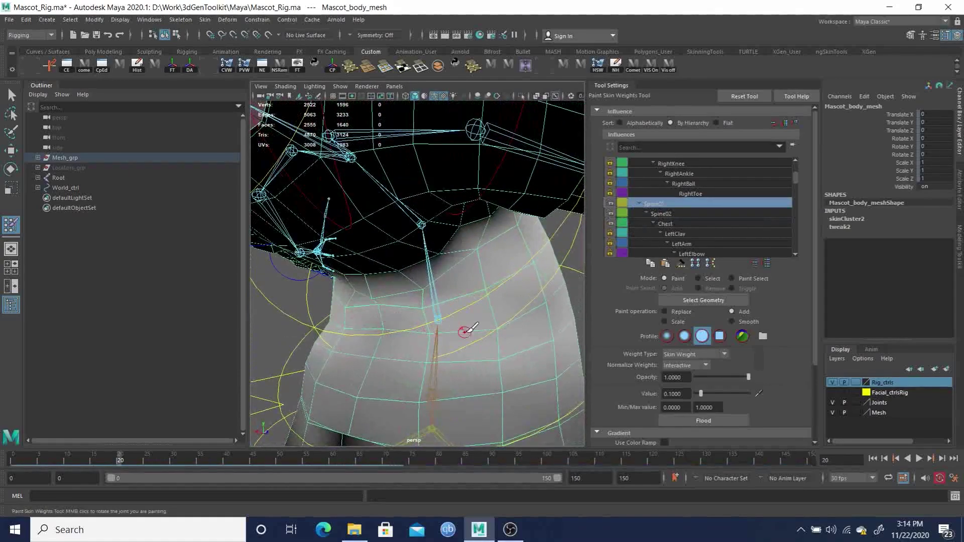
pyautogui.keyDown('alt'); pyautogui.moveTo(421, 292); pyautogui.dragTo(456, 272); pyautogui.keyUp('alt')
pyautogui.click(430, 271)
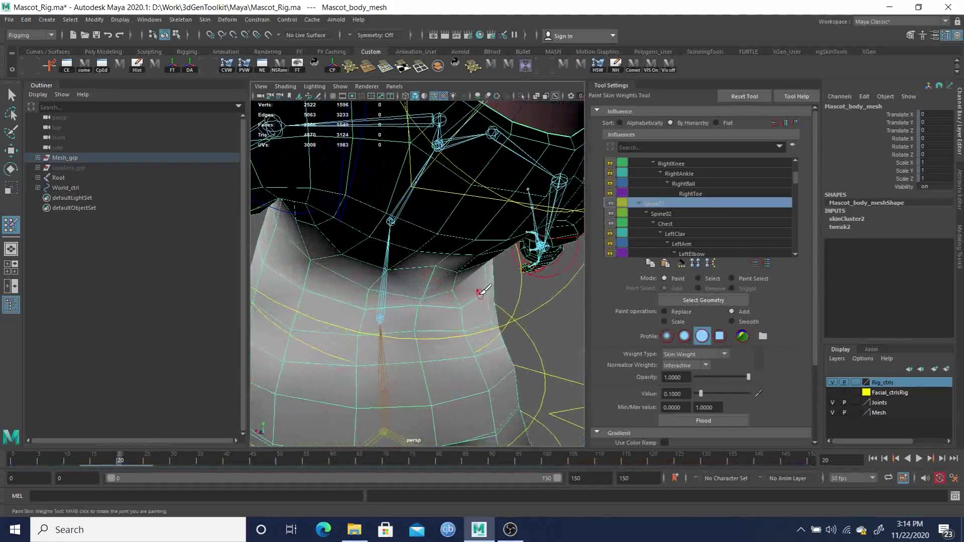
pyautogui.hotkey('ctrl', 'z')
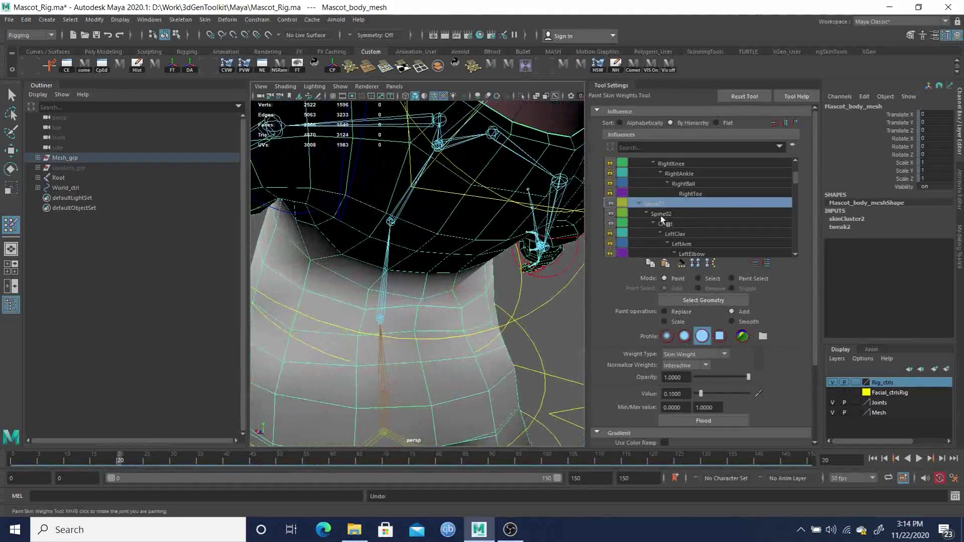
# Try to adjust the Spine02 and Chest weights at the front torso fold, and undo the last changes
pyautogui.click(661, 213)
pyautogui.keyDown('alt'); pyautogui.moveTo(421, 305); pyautogui.dragTo(398, 304); pyautogui.keyUp('alt')
pyautogui.click(667, 224)
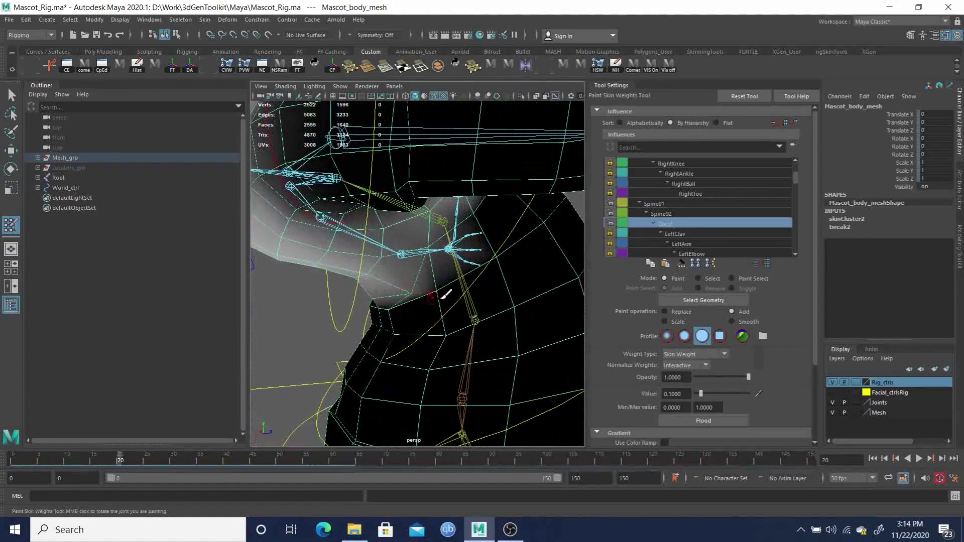
pyautogui.hotkey('ctrl', 'z')
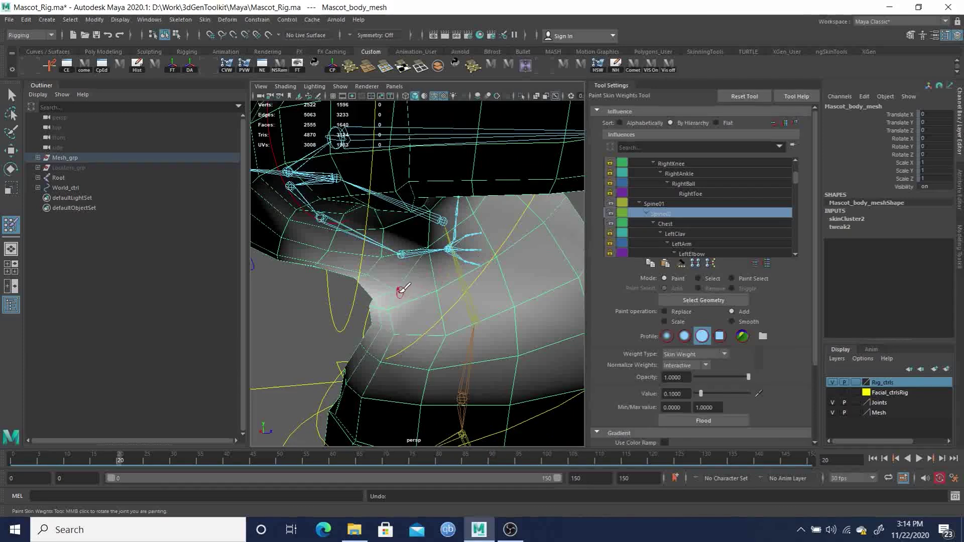
pyautogui.hotkey('ctrl', 'z')
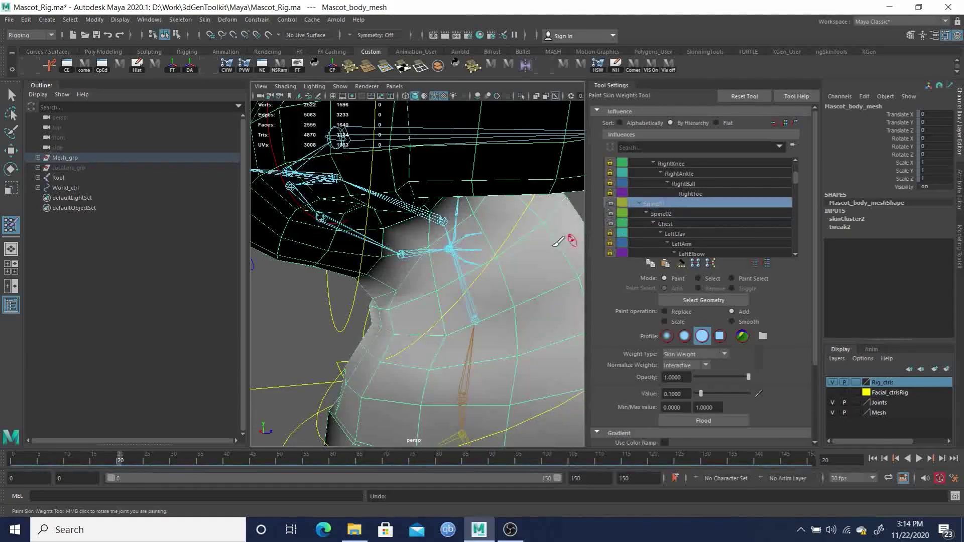
# Try to add Chest weight on the lower back of the torso, and undo the last stroke
pyautogui.keyDown('alt'); pyautogui.moveTo(397, 290); pyautogui.dragTo(565, 296); pyautogui.keyUp('alt')
pyautogui.keyDown('alt'); pyautogui.moveTo(370, 278); pyautogui.dragTo(419, 246); pyautogui.keyUp('alt')
pyautogui.moveTo(452, 278)
pyautogui.keyDown('alt'); pyautogui.mouseDown()
pyautogui.moveTo(422, 275)
pyautogui.moveTo(458, 292)
pyautogui.mouseUp(); pyautogui.keyUp('alt')
pyautogui.moveTo(505, 305)
pyautogui.keyDown('alt'); pyautogui.mouseDown()
pyautogui.moveTo(422, 303)
pyautogui.moveTo(393, 323)
pyautogui.moveTo(418, 278)
pyautogui.moveTo(415, 307)
pyautogui.moveTo(430, 262)
pyautogui.moveTo(400, 293)
pyautogui.moveTo(421, 266)
pyautogui.mouseUp(); pyautogui.keyUp('alt')
pyautogui.click(672, 227)
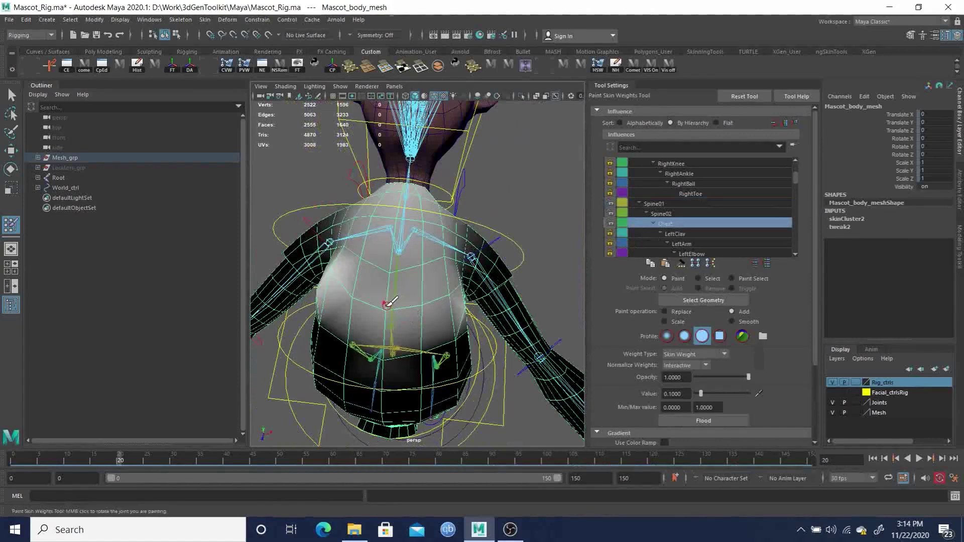
pyautogui.moveTo(430, 279)
pyautogui.keyDown('alt'); pyautogui.mouseDown()
pyautogui.moveTo(406, 270)
pyautogui.moveTo(420, 277)
pyautogui.moveTo(423, 266)
pyautogui.moveTo(401, 251)
pyautogui.moveTo(422, 250)
pyautogui.moveTo(382, 217)
pyautogui.moveTo(428, 282)
pyautogui.moveTo(430, 312)
pyautogui.mouseUp(); pyautogui.keyUp('alt')
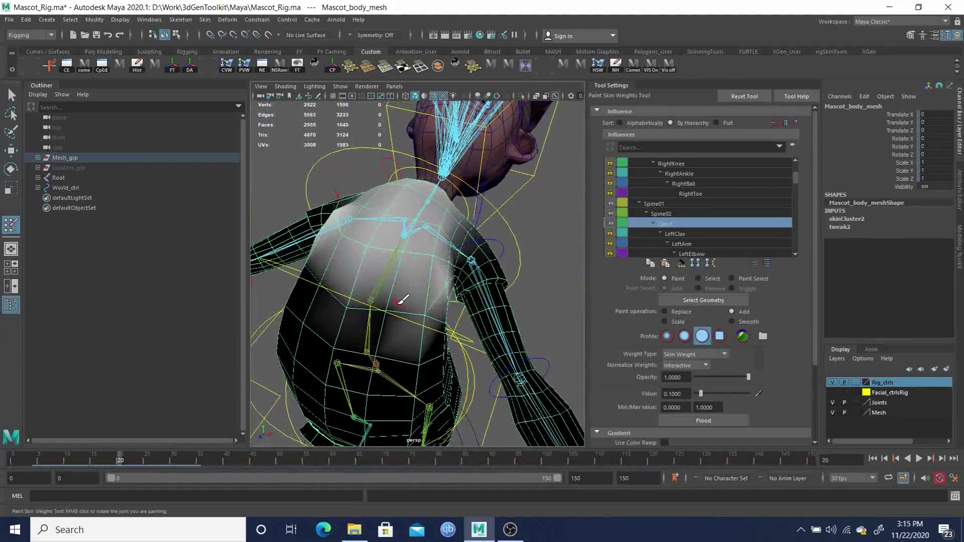
pyautogui.hotkey('ctrl', 'z')
# Try to add Spine01 weight on the middle of the back, and undo the stroke
pyautogui.click(662, 214)
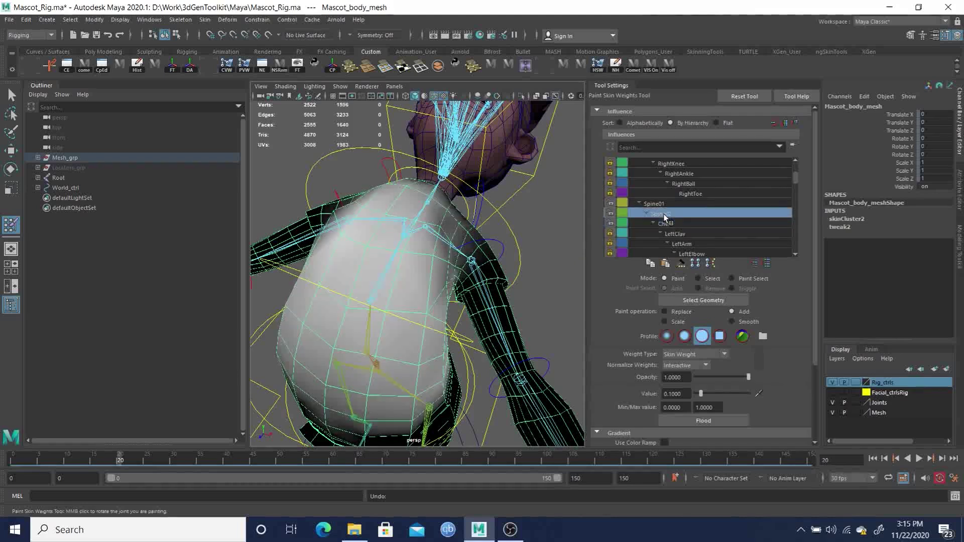
pyautogui.click(657, 203)
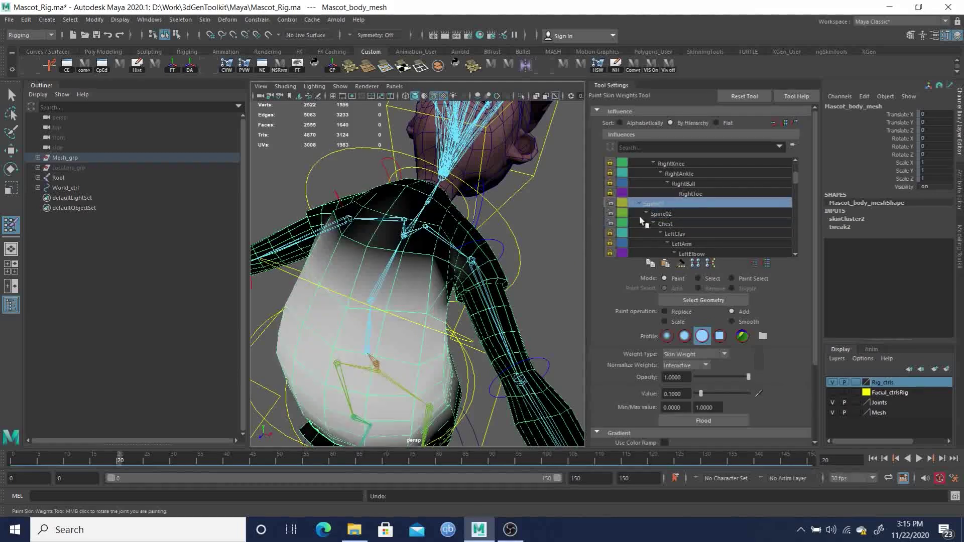
pyautogui.click(425, 311)
pyautogui.hotkey('ctrl', 'z')
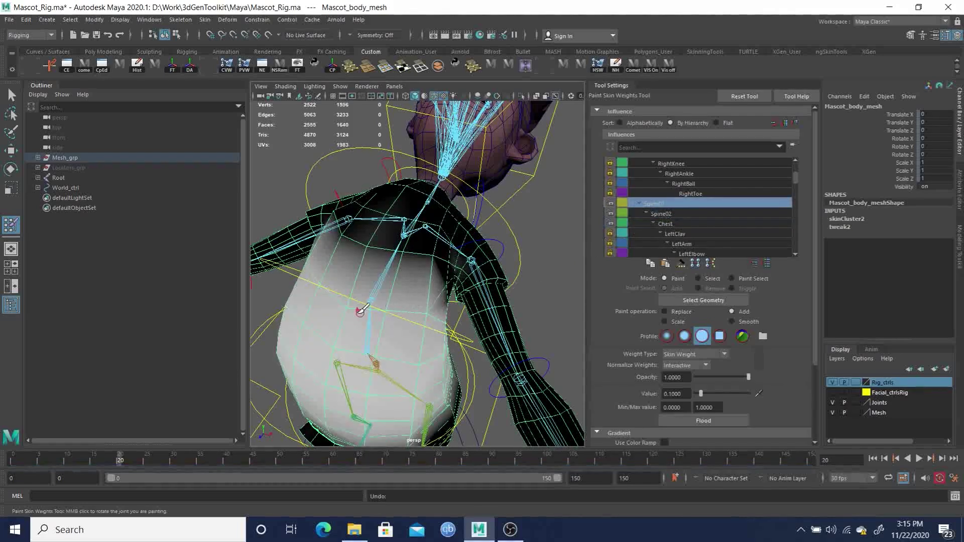
# Check the Spine02 weights on the back, return to frame 0 and mirror the body mesh's skin weights
pyautogui.click(661, 214)
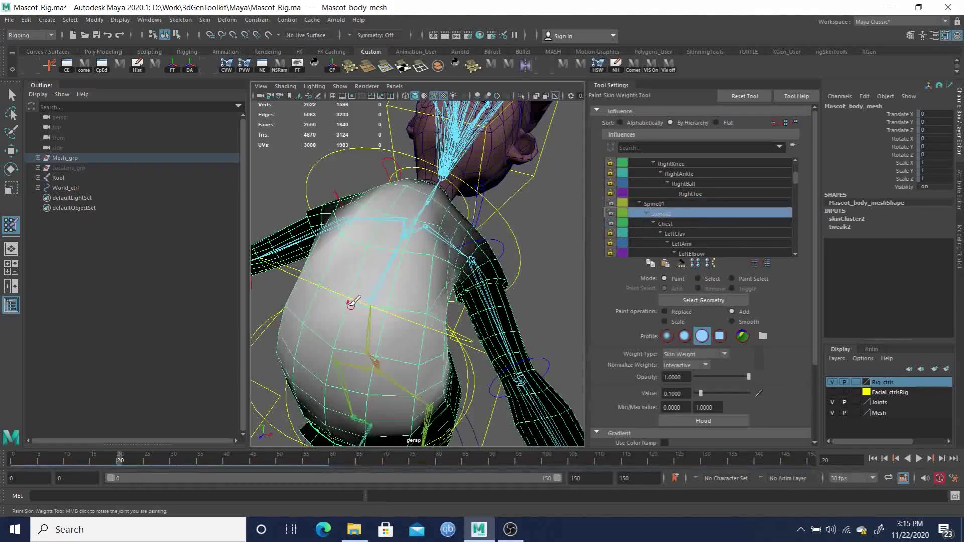
pyautogui.keyDown('alt'); pyautogui.moveTo(349, 307); pyautogui.dragTo(386, 265); pyautogui.keyUp('alt')
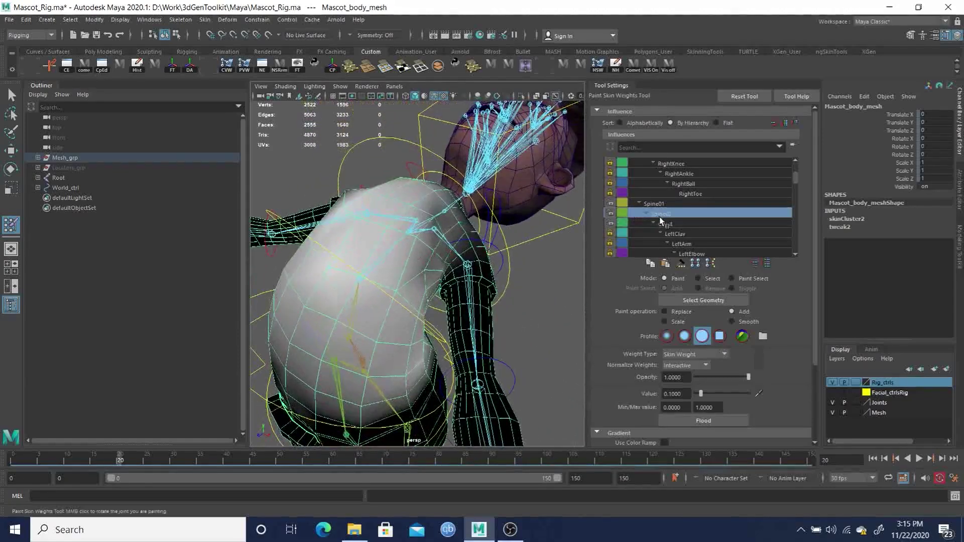
pyautogui.click(12, 459)
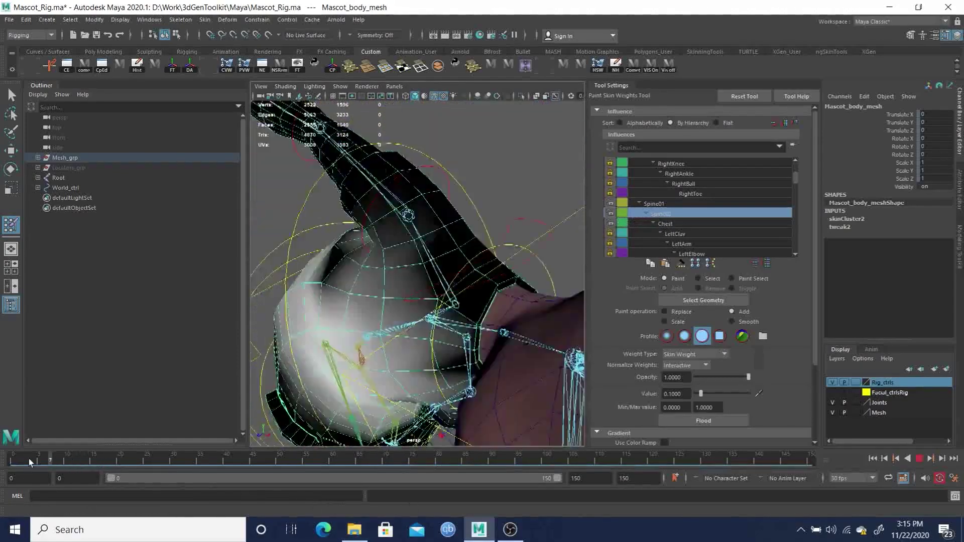
pyautogui.click(526, 66)
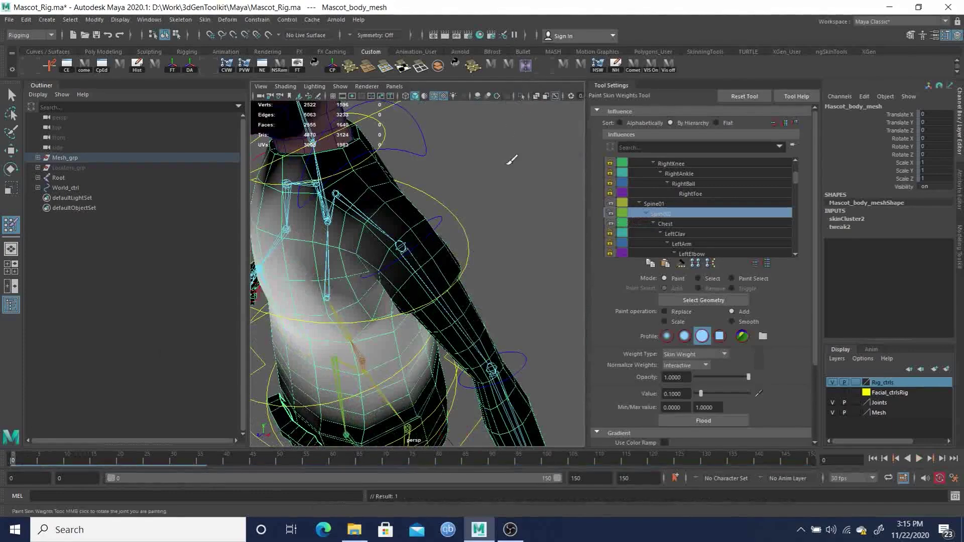
# Check the mirrored Spine01, Spine02 and Chest weights on the front of the body mesh
pyautogui.keyDown('alt'); pyautogui.moveTo(386, 312); pyautogui.dragTo(441, 292); pyautogui.keyUp('alt')
pyautogui.click(659, 203)
pyautogui.click(661, 213)
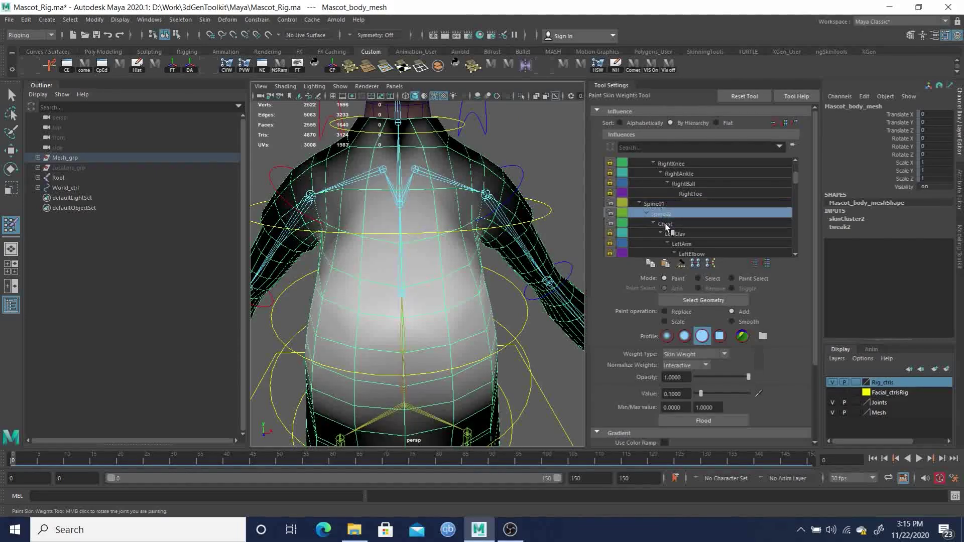
pyautogui.click(666, 224)
pyautogui.moveTo(455, 287)
pyautogui.keyDown('alt'); pyautogui.mouseDown()
pyautogui.moveTo(408, 290)
pyautogui.moveTo(371, 265)
pyautogui.moveTo(209, 265)
pyautogui.moveTo(391, 268)
pyautogui.mouseUp(); pyautogui.keyUp('alt')
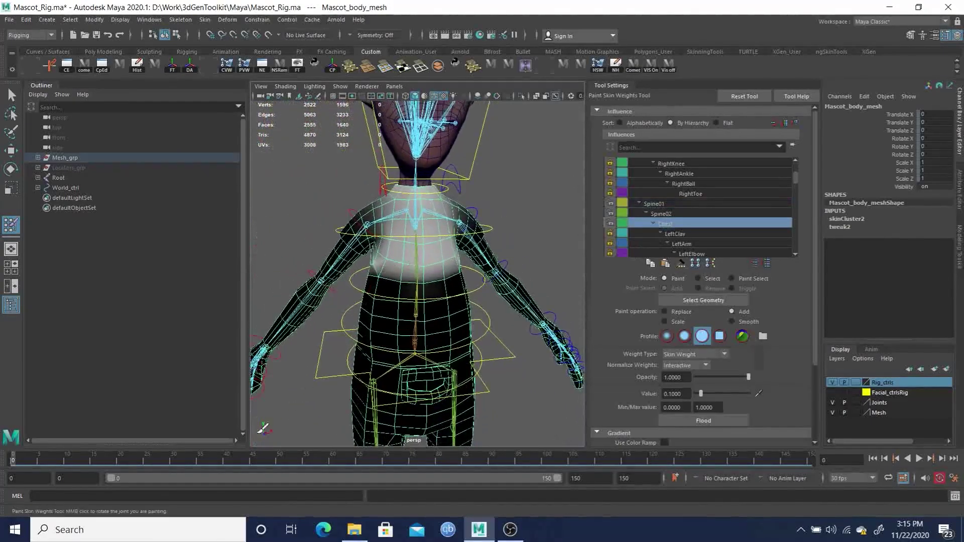
# Play and scrub the test animation to inspect how the torso deforms with the mirrored weights
pyautogui.moveTo(8, 459); pyautogui.dragTo(151, 461)
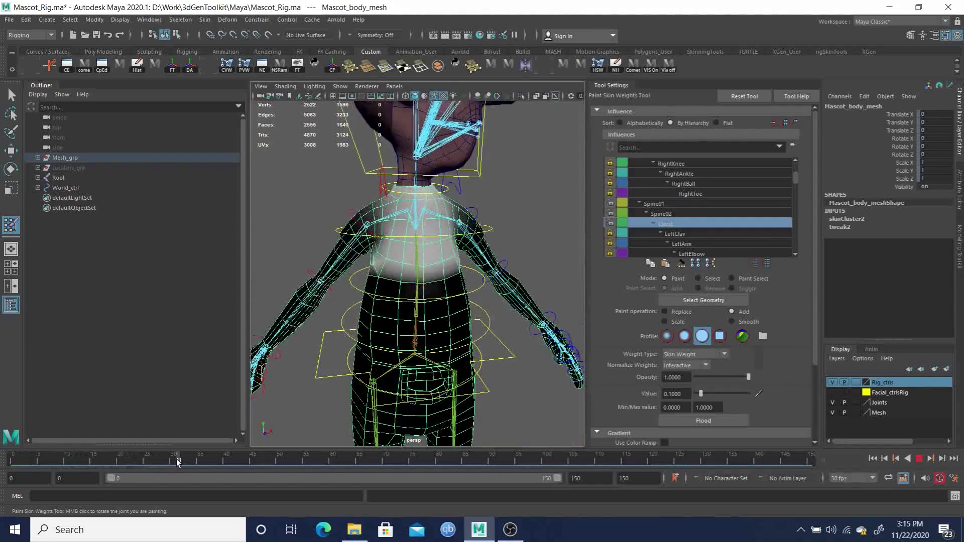
pyautogui.moveTo(217, 463); pyautogui.dragTo(230, 462)
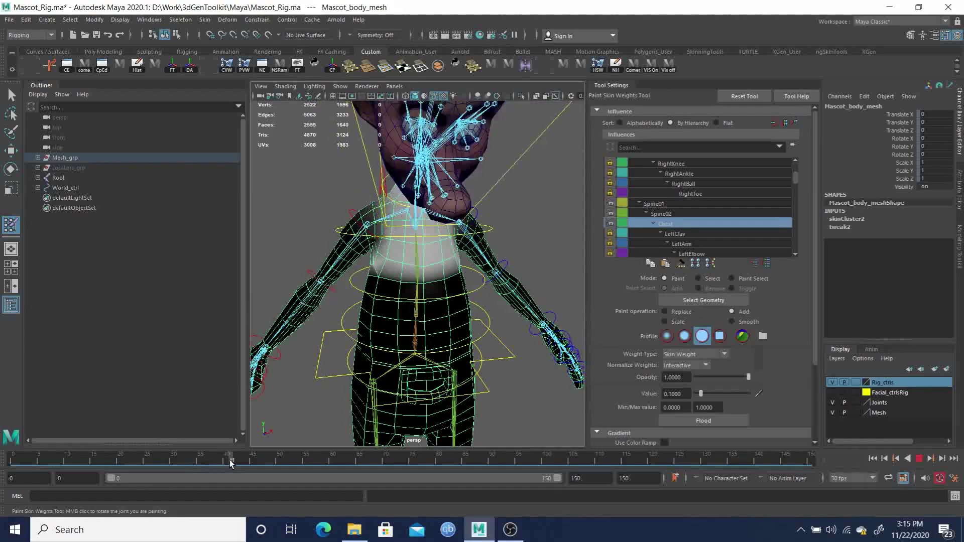
pyautogui.keyDown('alt'); pyautogui.moveTo(382, 331); pyautogui.dragTo(468, 333); pyautogui.keyUp('alt')
pyautogui.moveTo(229, 461); pyautogui.dragTo(279, 443)
pyautogui.keyDown('alt'); pyautogui.moveTo(472, 281); pyautogui.dragTo(344, 341); pyautogui.keyUp('alt')
pyautogui.hotkey('alt', 'v')
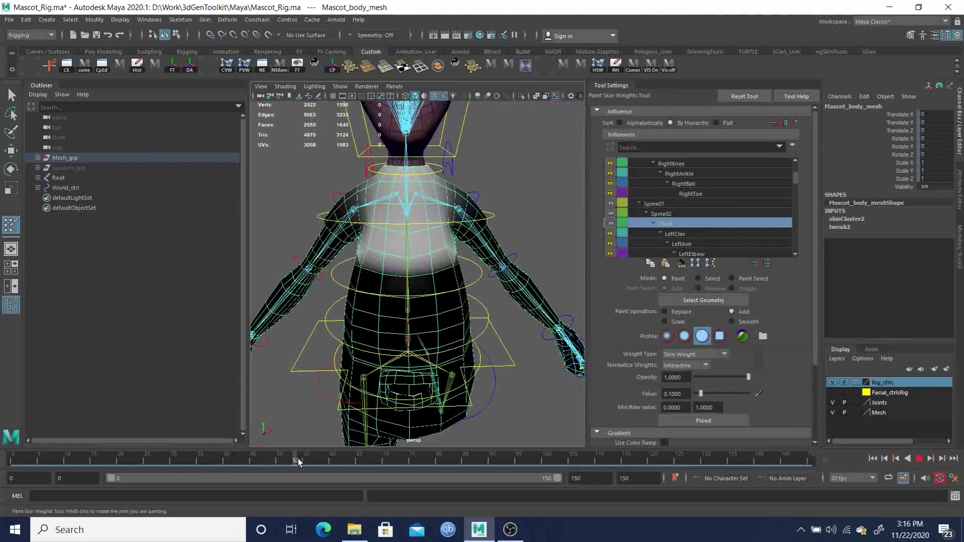
# Go to frame 59 and examine the deformation of the hips and belt buckle up close
pyautogui.moveTo(371, 459); pyautogui.dragTo(329, 461)
pyautogui.keyDown('alt'); pyautogui.moveTo(441, 354); pyautogui.dragTo(430, 295, button='right'); pyautogui.keyUp('alt')
pyautogui.keyDown('alt'); pyautogui.moveTo(431, 296); pyautogui.dragTo(469, 295, button='middle'); pyautogui.keyUp('alt')
pyautogui.keyDown('alt'); pyautogui.moveTo(469, 295); pyautogui.dragTo(452, 296, button='right'); pyautogui.keyUp('alt')
pyautogui.keyDown('alt'); pyautogui.moveTo(451, 296); pyautogui.dragTo(422, 301); pyautogui.keyUp('alt')
pyautogui.keyDown('alt'); pyautogui.moveTo(422, 301); pyautogui.dragTo(443, 282, button='middle'); pyautogui.keyUp('alt')
pyautogui.moveTo(443, 281)
pyautogui.keyDown('alt'); pyautogui.mouseDown()
pyautogui.moveTo(395, 285)
pyautogui.moveTo(389, 258)
pyautogui.mouseUp(); pyautogui.keyUp('alt')
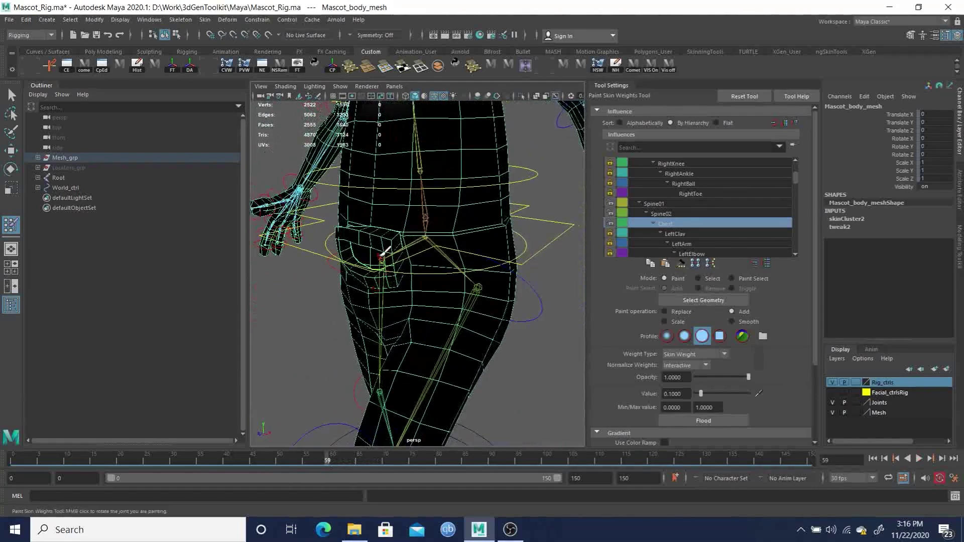
# Try to select the belt buckle's faces and open the Paint Skin Weights tool on them
pyautogui.press('q')
pyautogui.rightClick(377, 238)
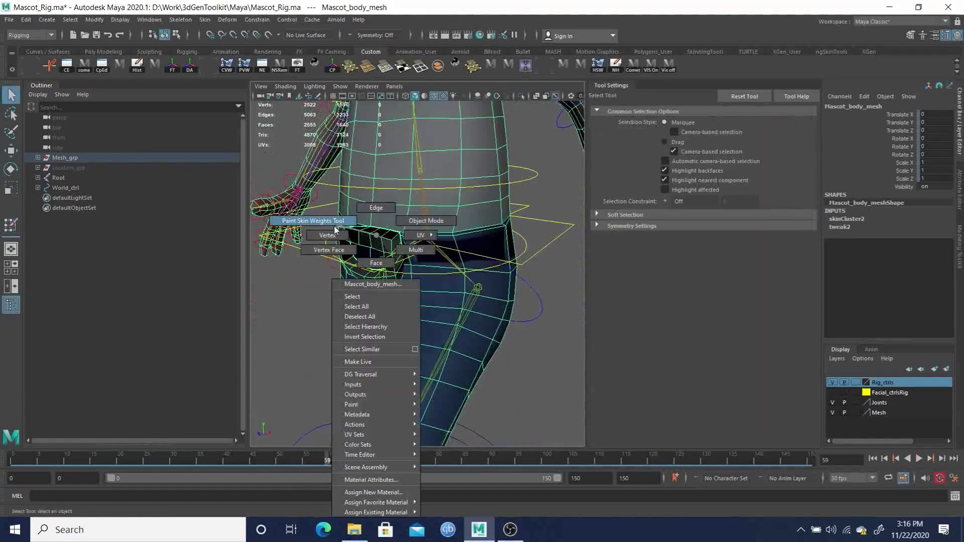
pyautogui.click(367, 265)
pyautogui.doubleClick(380, 244)
pyautogui.keyDown('alt'); pyautogui.moveTo(382, 246); pyautogui.dragTo(478, 209); pyautogui.keyUp('alt')
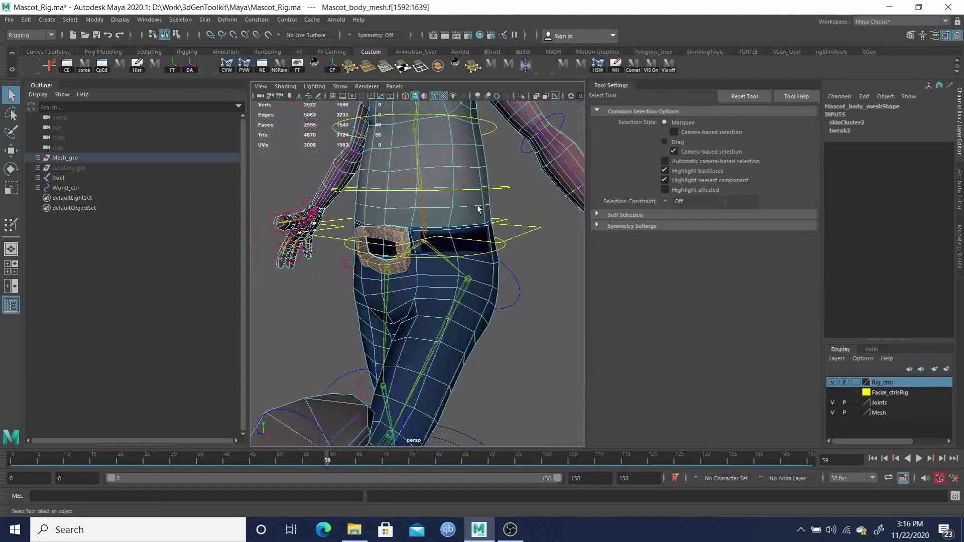
pyautogui.rightClick(383, 240)
pyautogui.click(325, 222)
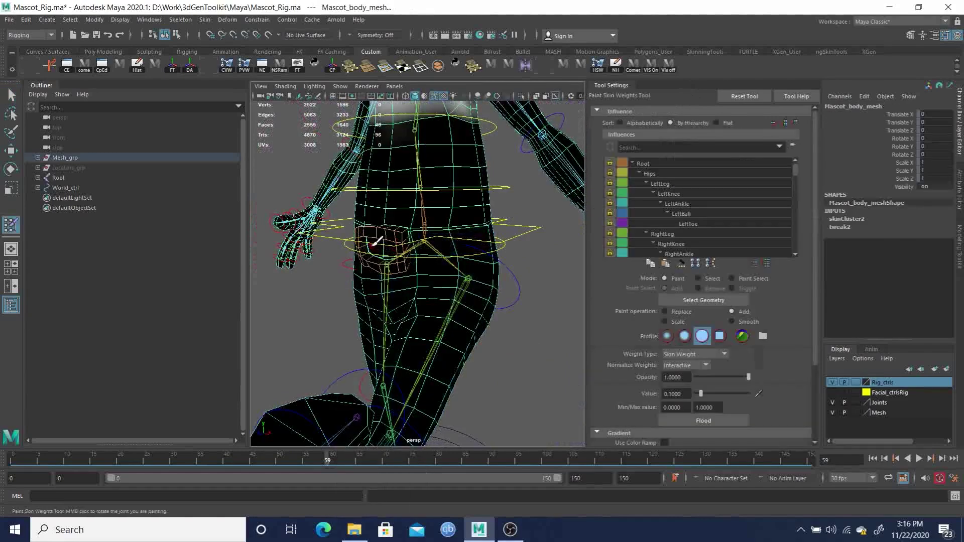
pyautogui.scroll(6, 381, 221)
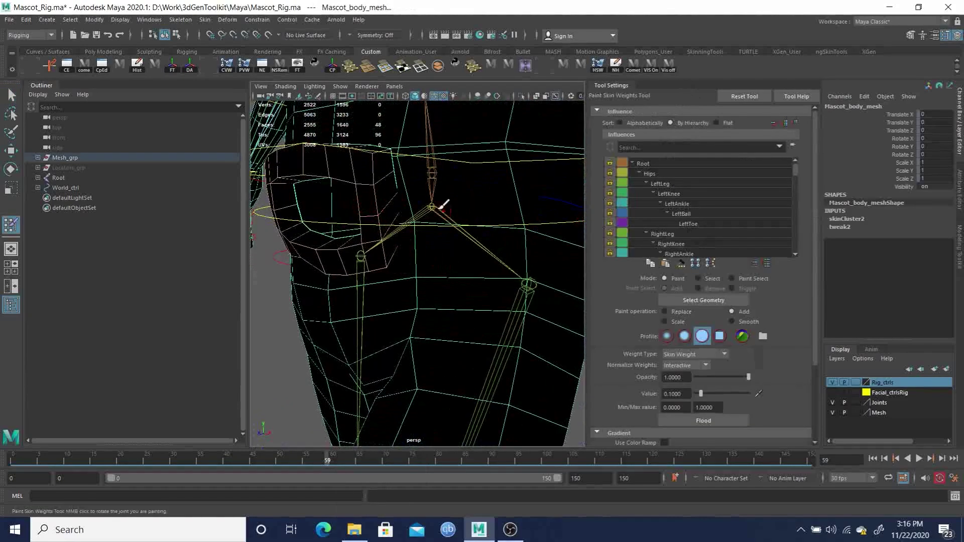
# Try to switch to vertex selection within the weight painting tool, and return to object mode
pyautogui.rightClick(370, 167)
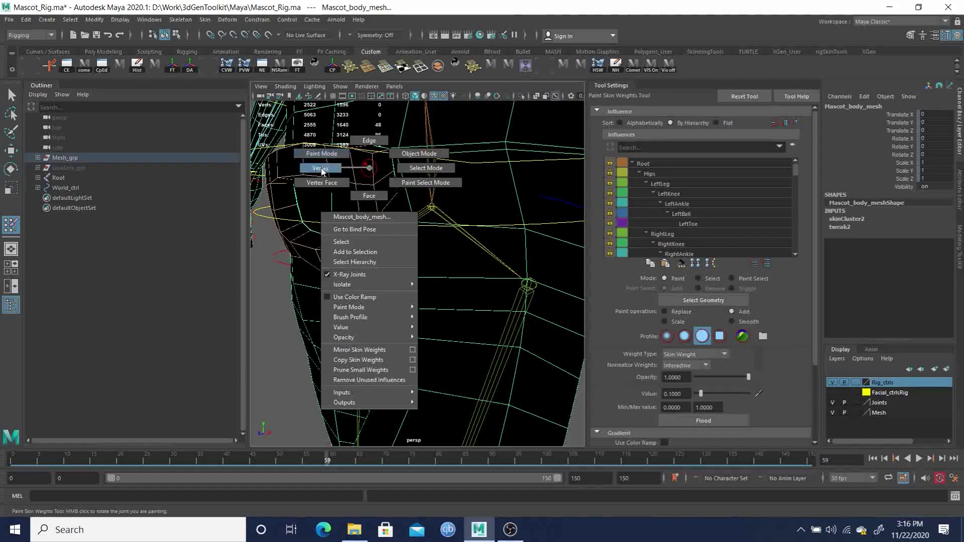
pyautogui.click(321, 168)
pyautogui.keyDown('alt'); pyautogui.moveTo(402, 222); pyautogui.dragTo(376, 203); pyautogui.keyUp('alt')
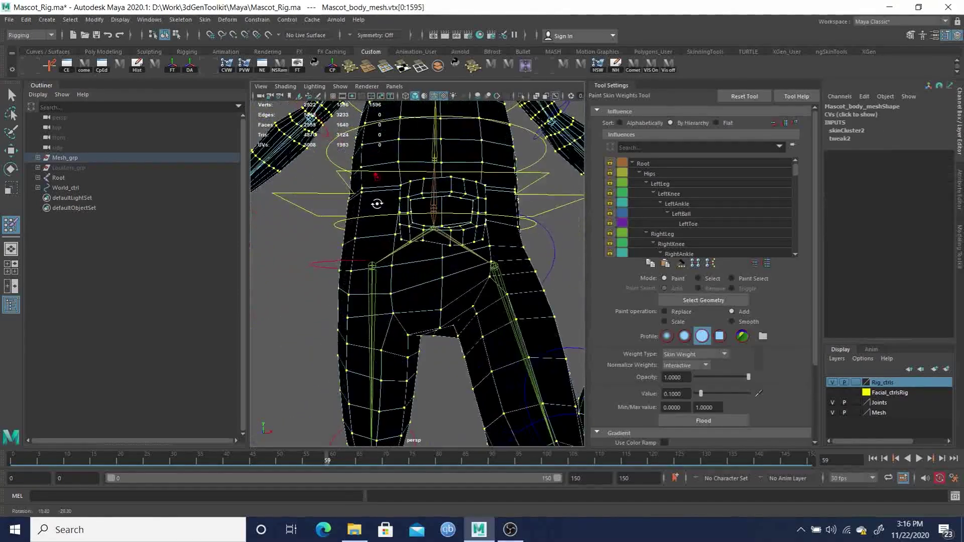
pyautogui.press('q')
pyautogui.press('F8')
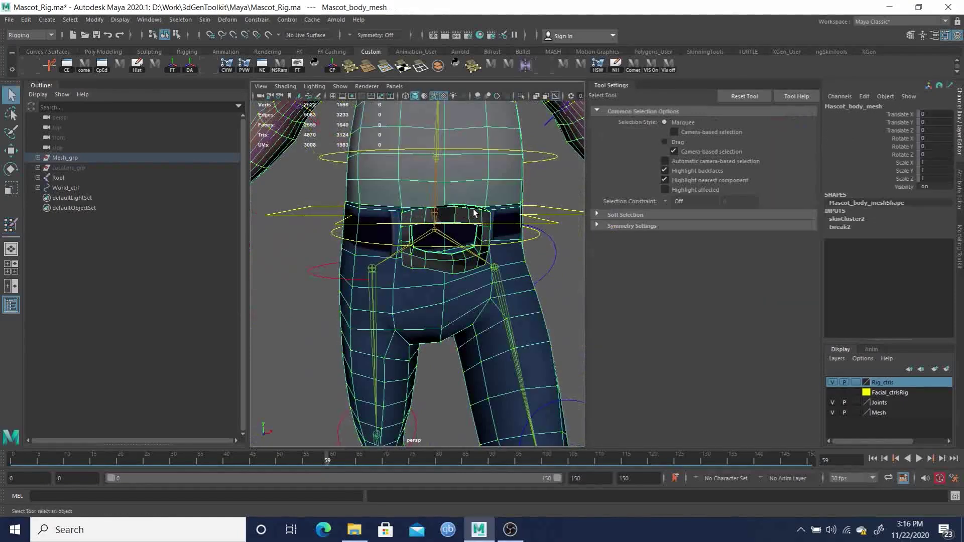
# Select all of the belt buckle's vertices on the body mesh and activate the Paint Skin Weights tool
pyautogui.moveTo(467, 214); pyautogui.dragTo(463, 216, button='right')
pyautogui.keyDown('alt'); pyautogui.moveTo(485, 240); pyautogui.dragTo(462, 256); pyautogui.keyUp('alt')
pyautogui.keyDown('alt'); pyautogui.moveTo(462, 256); pyautogui.dragTo(565, 227, button='right'); pyautogui.keyUp('alt')
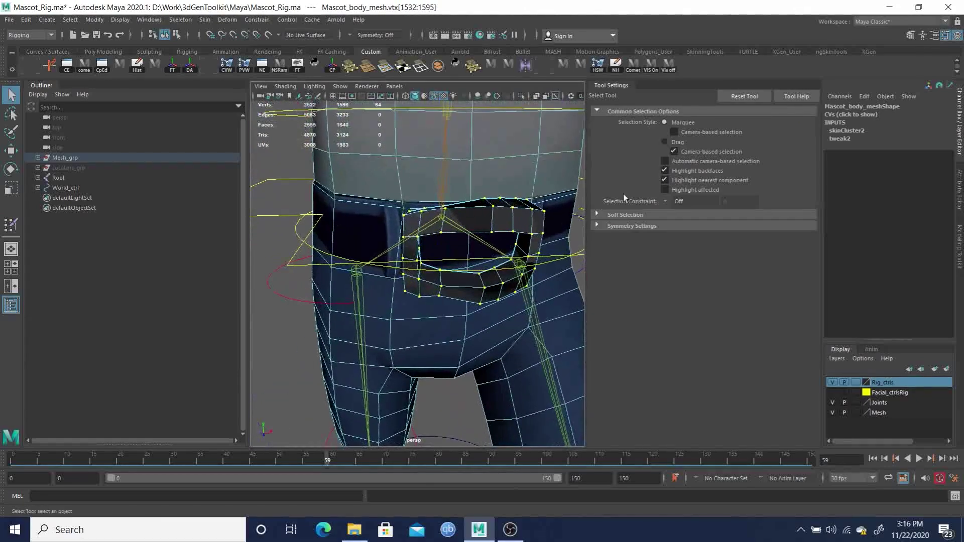
pyautogui.moveTo(493, 222)
pyautogui.mouseDown(button='right')
pyautogui.moveTo(492, 211)
pyautogui.moveTo(487, 291)
pyautogui.mouseUp(button='right')
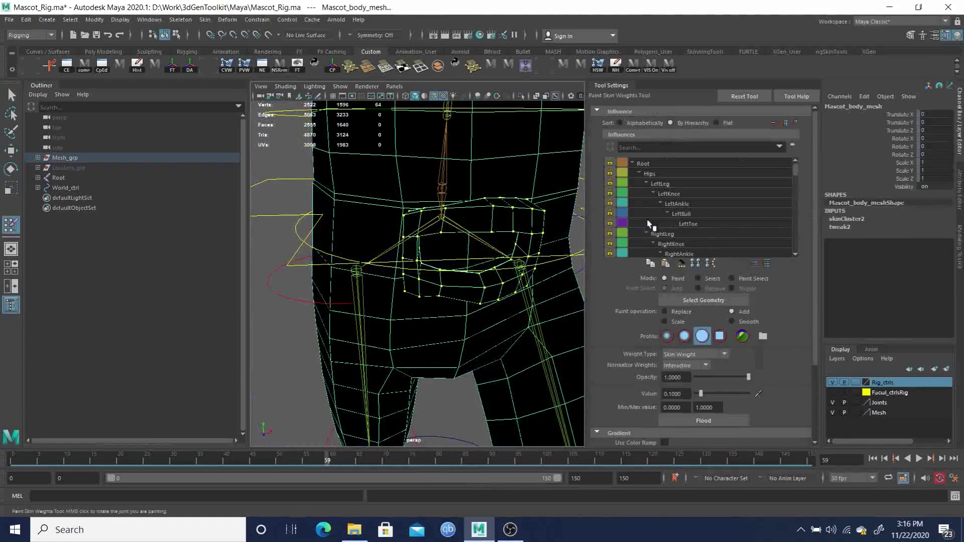
# Select the Hips influence, set the paint operation to Replace and unlock the Hips weights
pyautogui.scroll(-6, 690, 222)
pyautogui.scroll(2, 690, 223)
pyautogui.scroll(-5, 690, 222)
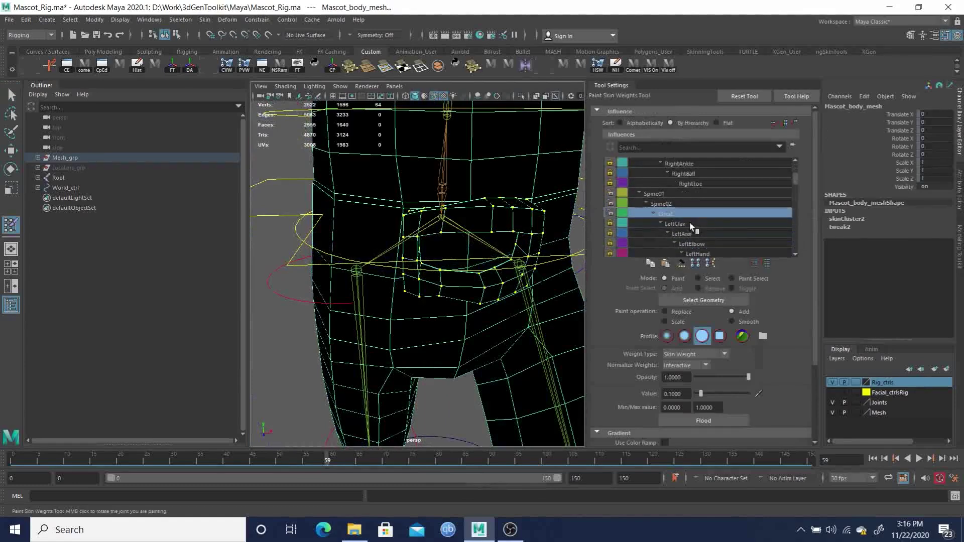
pyautogui.scroll(5, 686, 218)
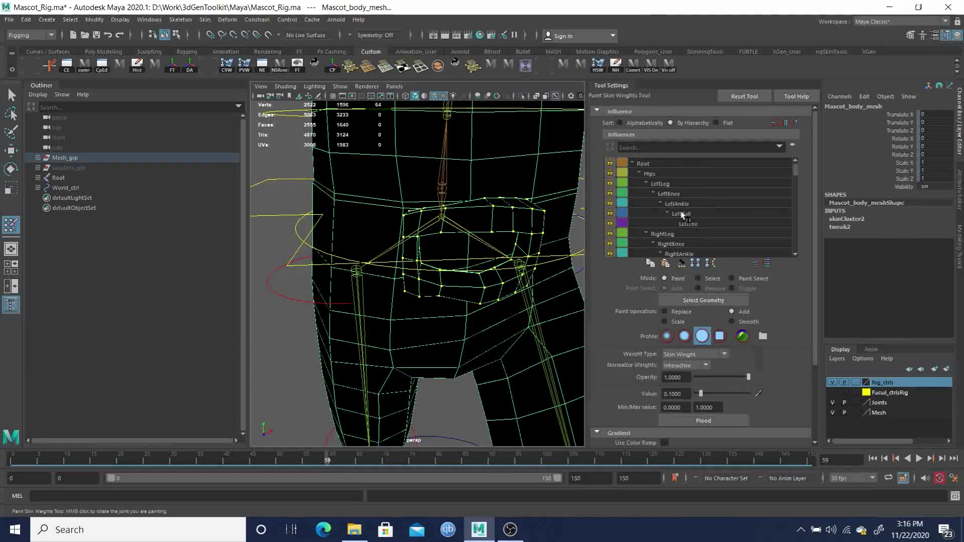
pyautogui.click(652, 172)
pyautogui.keyDown('alt'); pyautogui.moveTo(463, 215); pyautogui.dragTo(399, 191); pyautogui.keyUp('alt')
pyautogui.keyDown('alt'); pyautogui.moveTo(399, 191); pyautogui.dragTo(300, 190, button='right'); pyautogui.keyUp('alt')
pyautogui.keyDown('alt'); pyautogui.moveTo(299, 190); pyautogui.dragTo(369, 213); pyautogui.keyUp('alt')
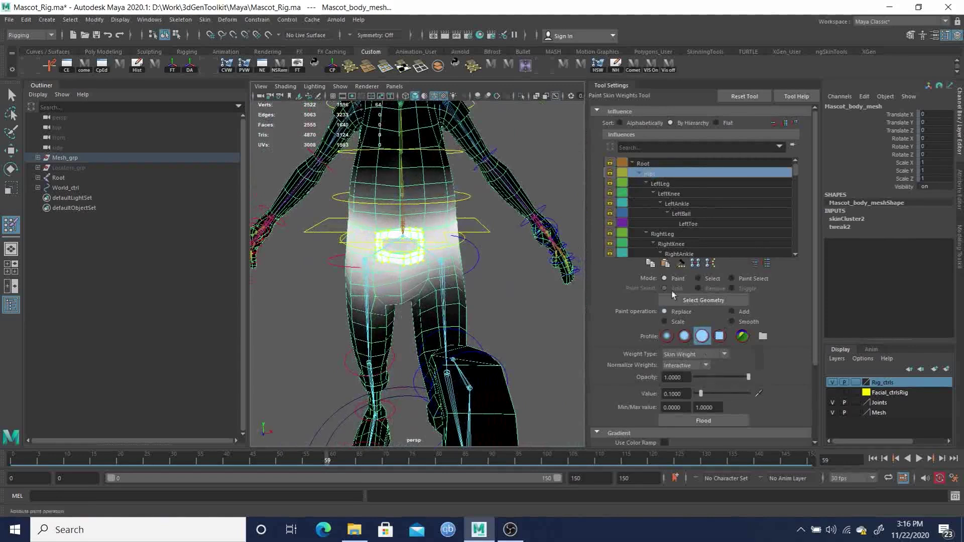
pyautogui.click(611, 173)
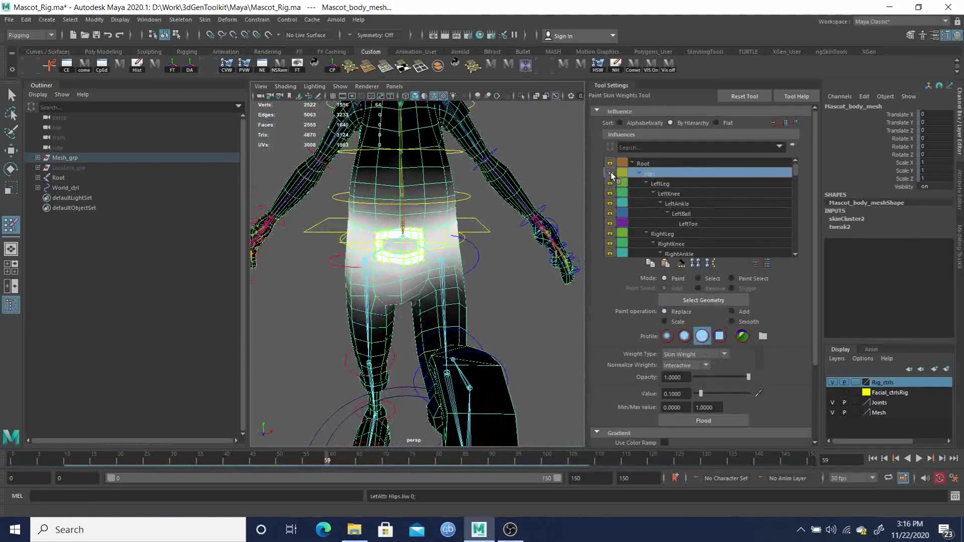
# Unlock all influences from Root to RightThumb03 and reselect the Hips influence
pyautogui.click(643, 163)
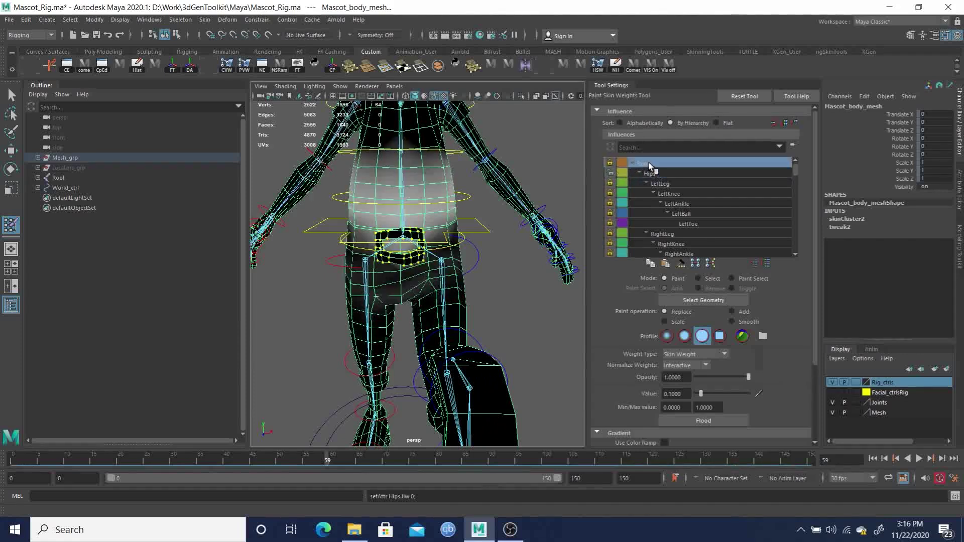
pyautogui.moveTo(794, 170); pyautogui.dragTo(804, 258)
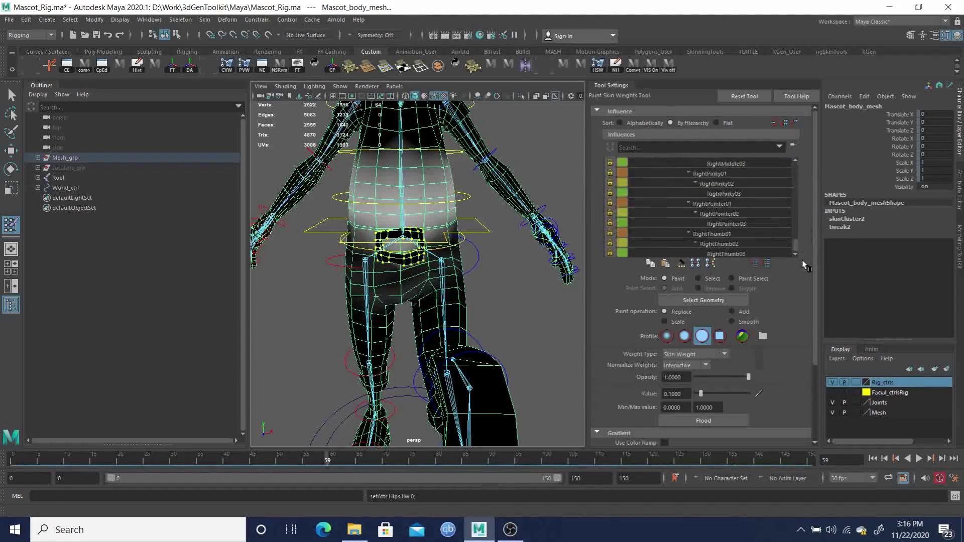
pyautogui.click(738, 254)
pyautogui.rightClick(736, 253)
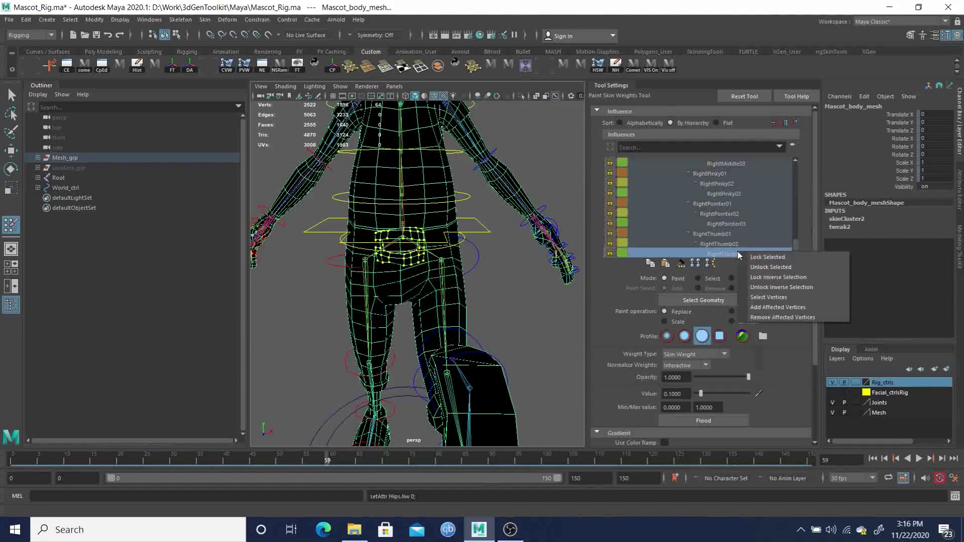
pyautogui.click(760, 267)
pyautogui.moveTo(795, 249); pyautogui.dragTo(782, 146)
pyautogui.click(652, 175)
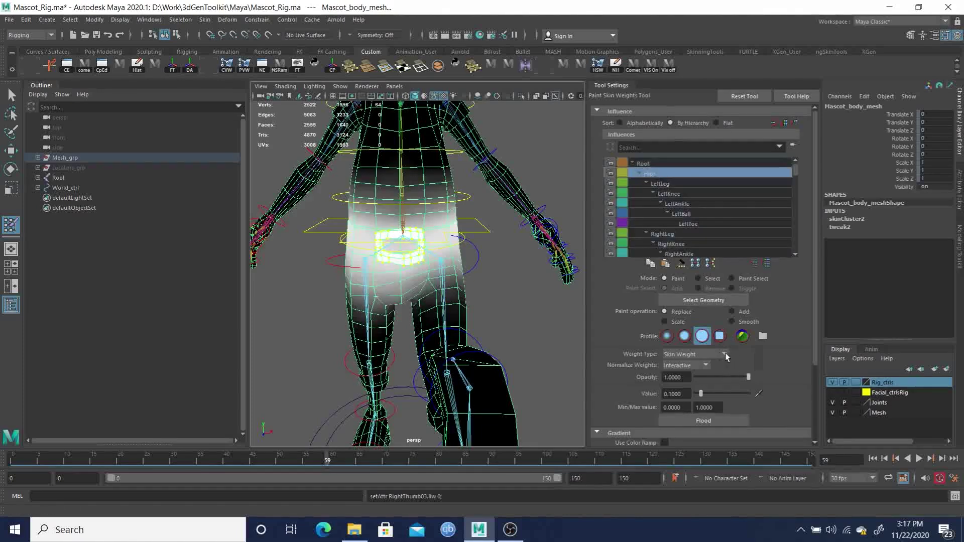
# Select the Root influence and collapse the Attribute Editor to widen the viewport
pyautogui.click(645, 164)
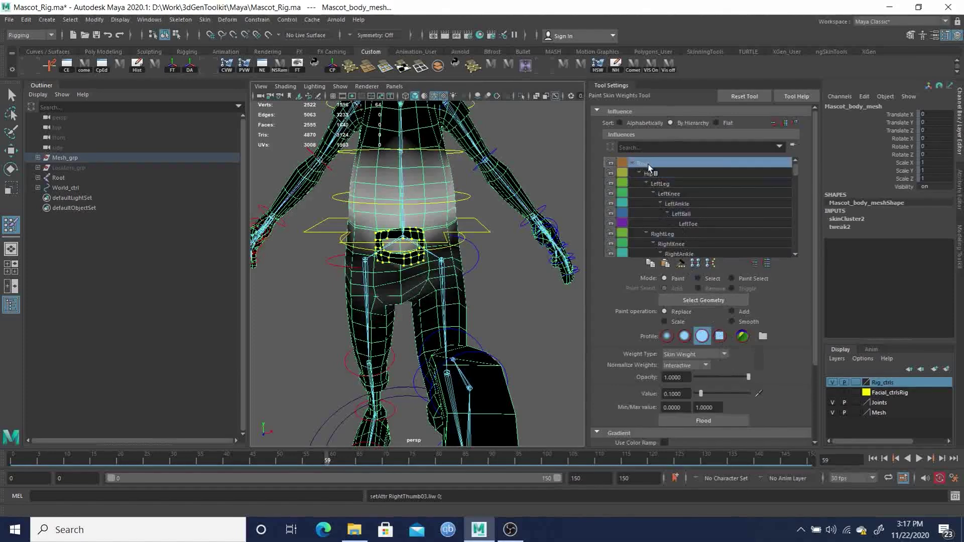
pyautogui.hotkey('ctrl', 'a')
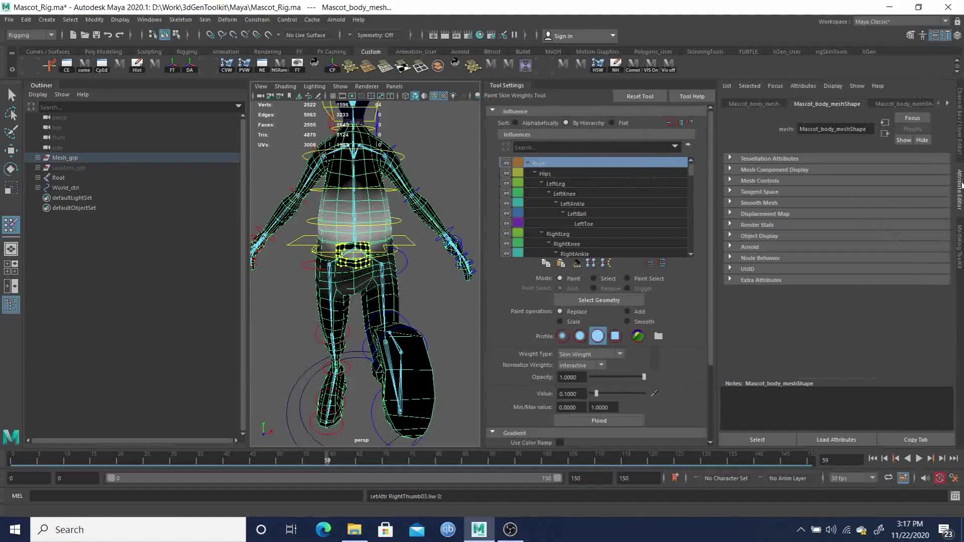
pyautogui.click(959, 187)
pyautogui.scroll(5, 627, 226)
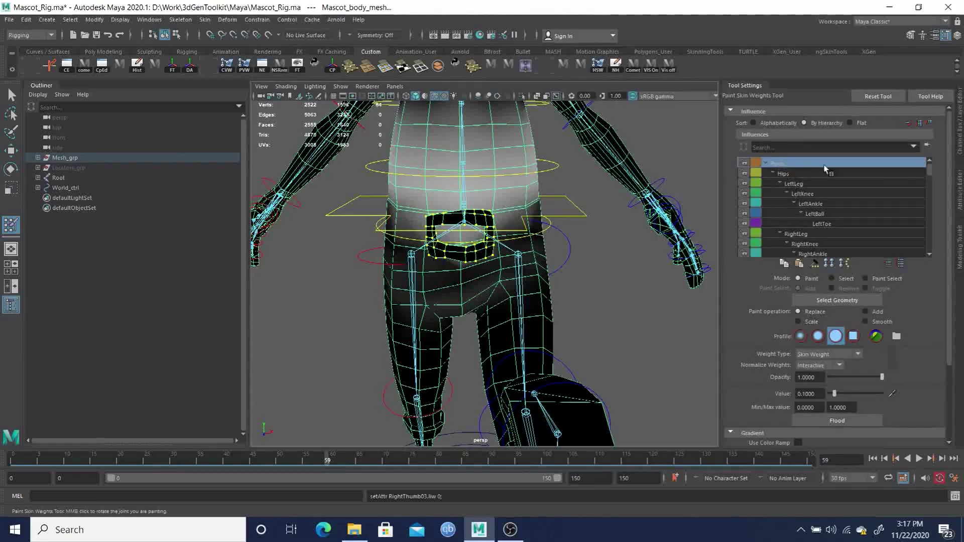
# Lock the weights of all influences from Root to RightThumb03
pyautogui.moveTo(929, 172); pyautogui.dragTo(934, 258)
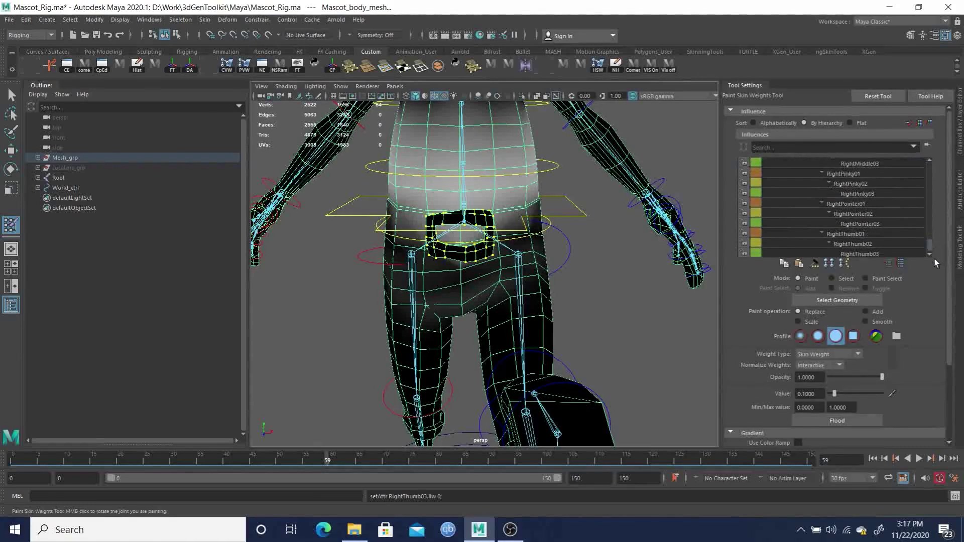
pyautogui.click(866, 254)
pyautogui.rightClick(857, 221)
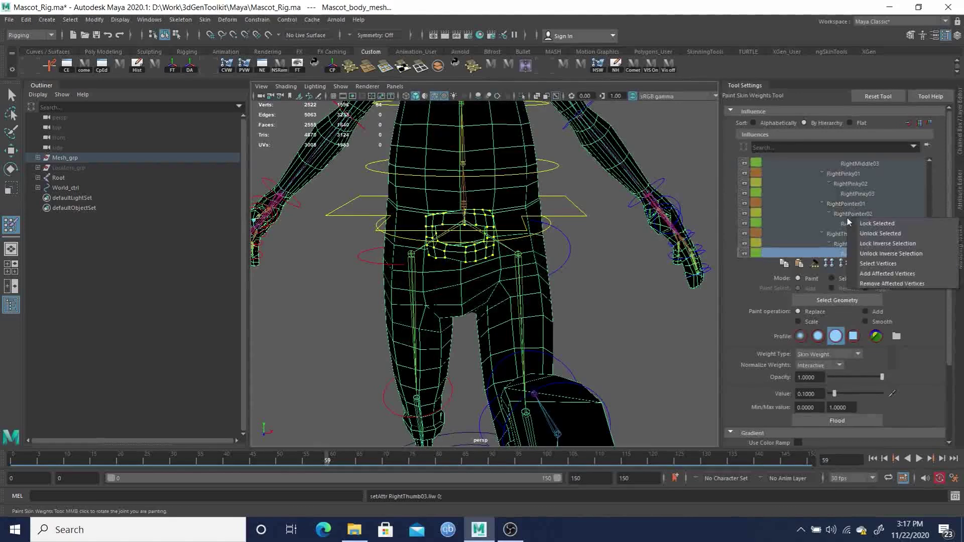
pyautogui.click(878, 224)
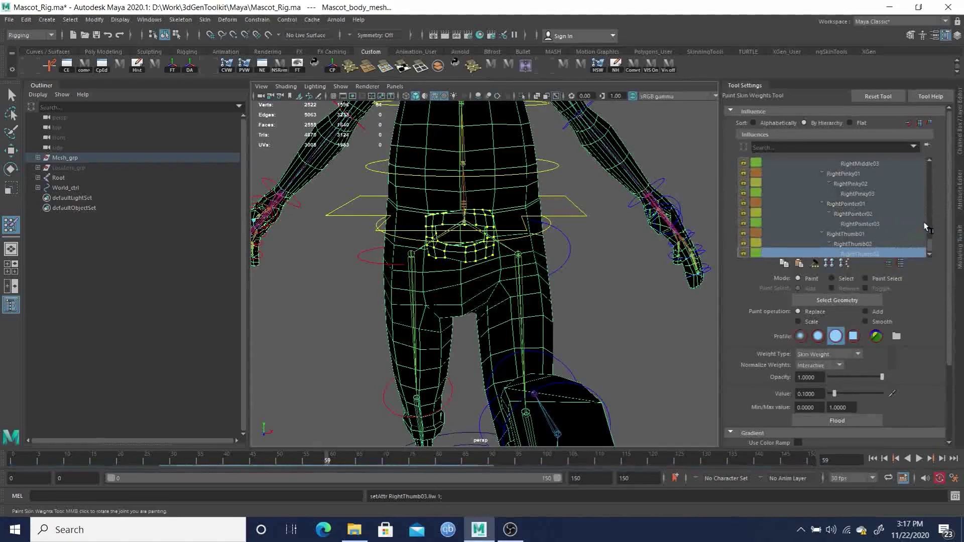
pyautogui.moveTo(929, 245); pyautogui.dragTo(926, 153)
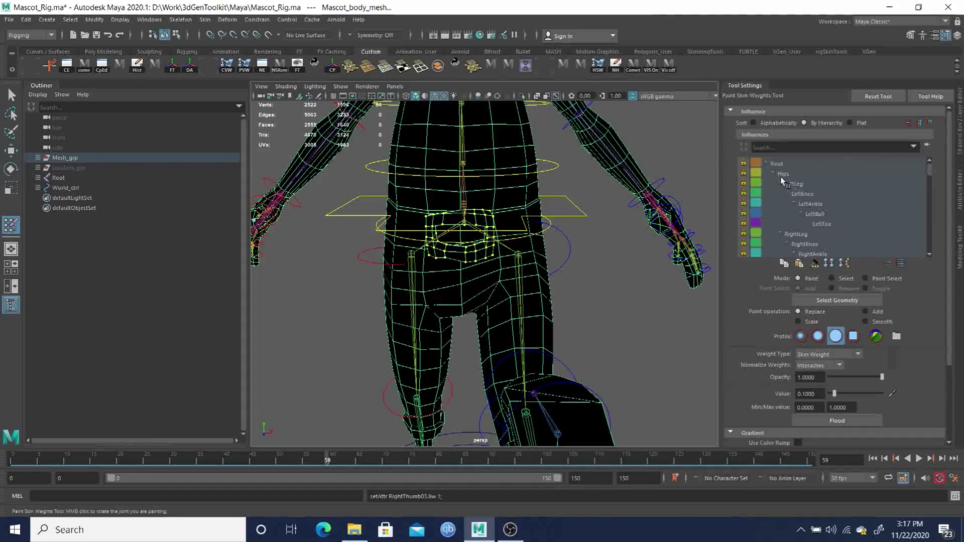
pyautogui.click(743, 173)
pyautogui.click(743, 173)
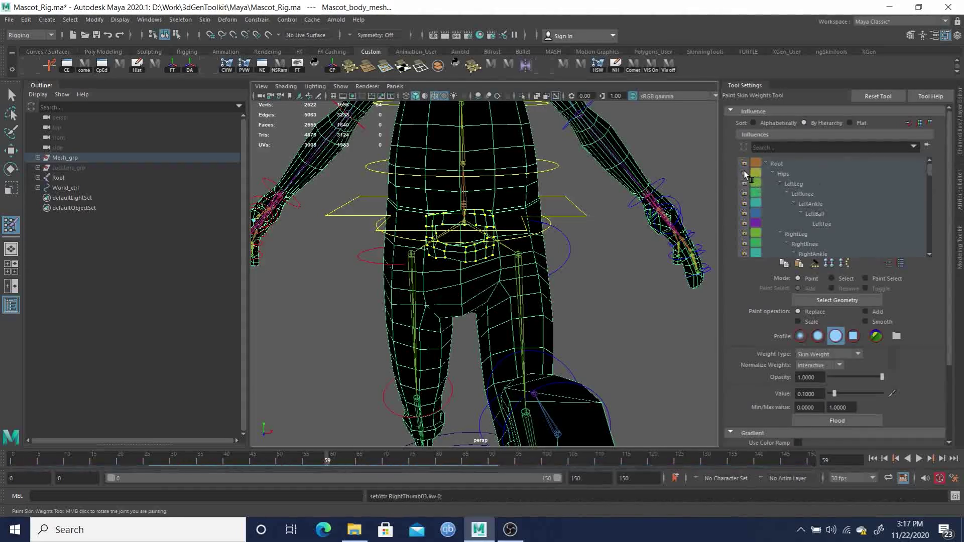
# Unlock only the Hips and LeftLeg influences, select Hips and set the paint value to 1
pyautogui.click(783, 174)
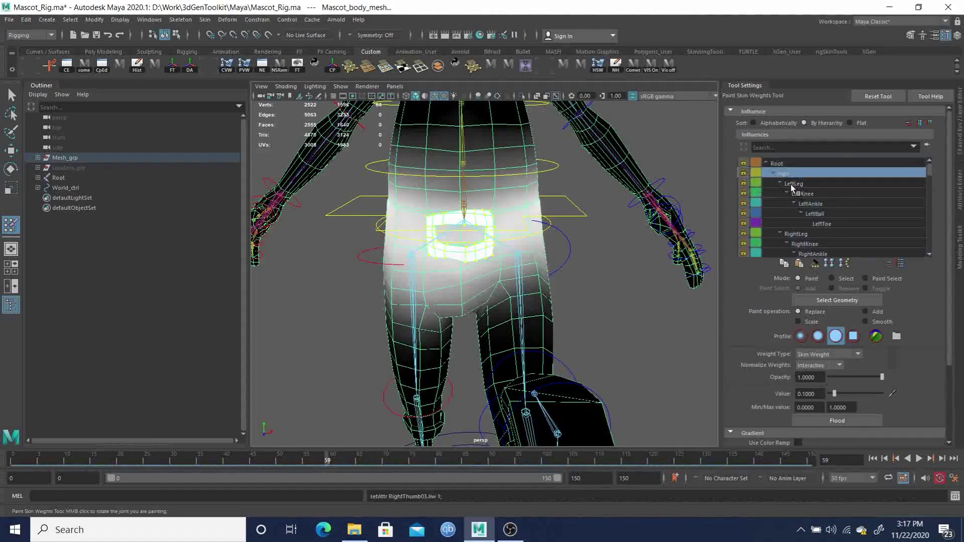
pyautogui.click(794, 185)
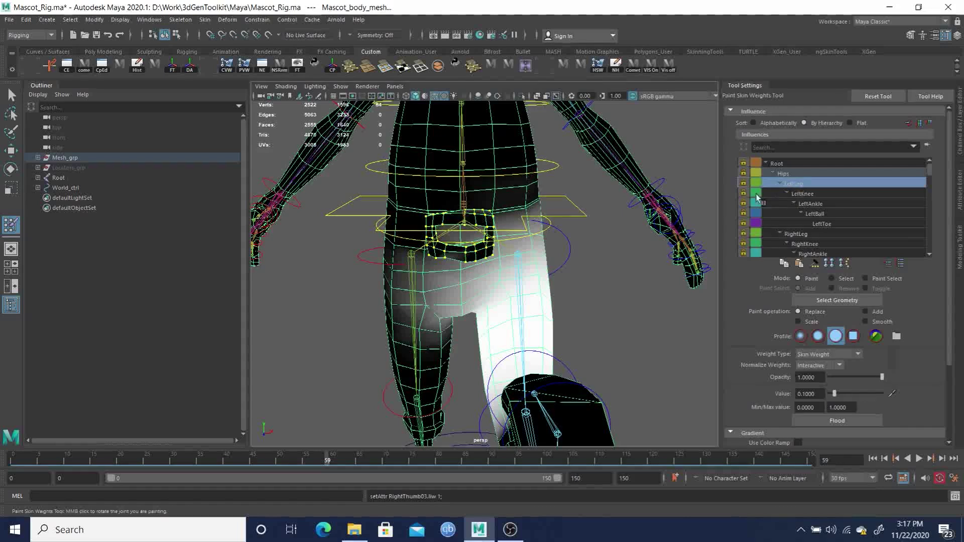
pyautogui.click(744, 182)
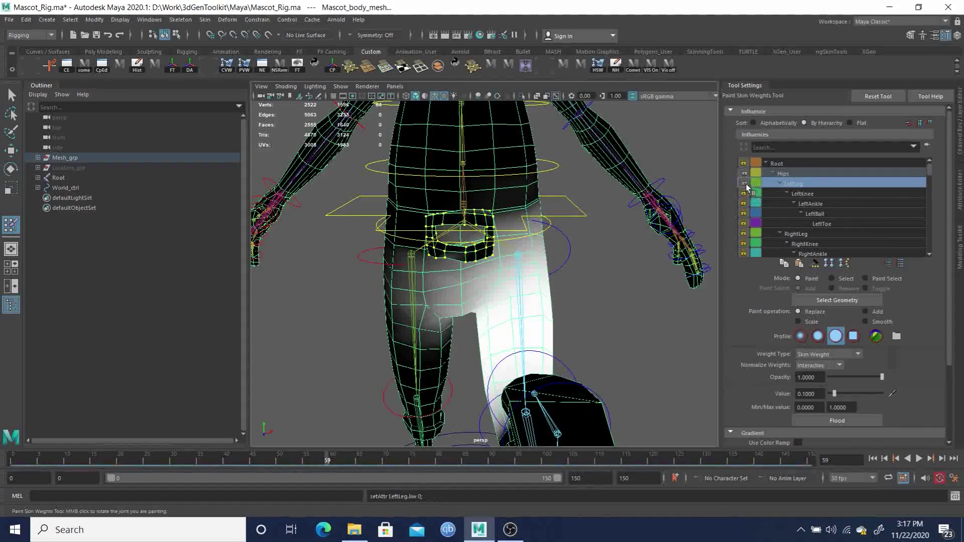
pyautogui.click(786, 175)
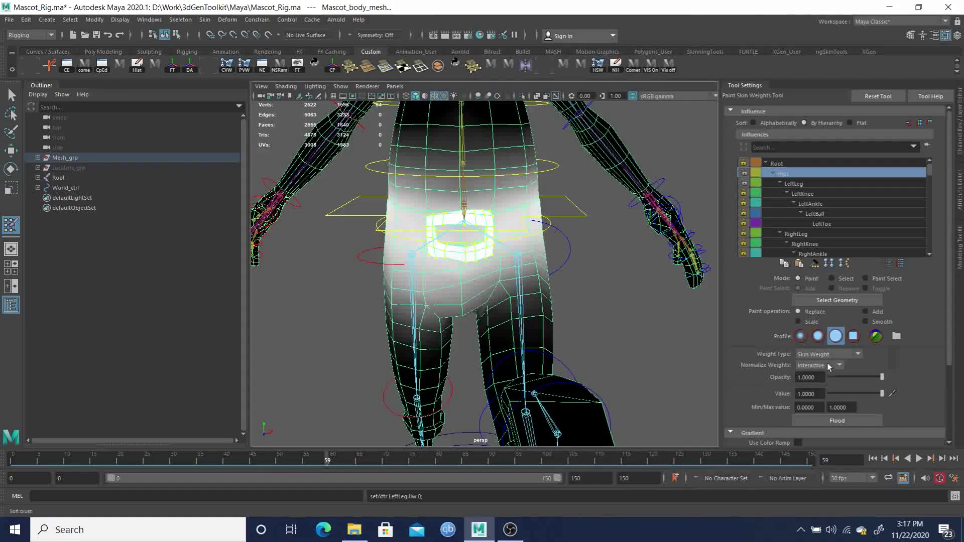
# Lock the Hips influence's weights again after checking the belt buckle area
pyautogui.keyDown('alt'); pyautogui.moveTo(512, 252); pyautogui.dragTo(482, 251); pyautogui.keyUp('alt')
pyautogui.keyDown('alt'); pyautogui.moveTo(482, 251); pyautogui.dragTo(537, 268, button='right'); pyautogui.keyUp('alt')
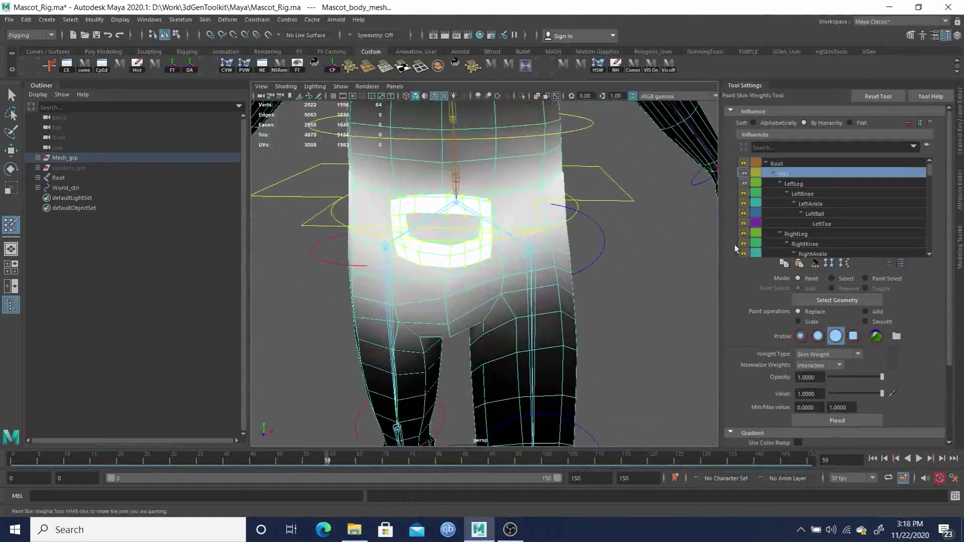
pyautogui.click(744, 173)
pyautogui.scroll(-5, 629, 220)
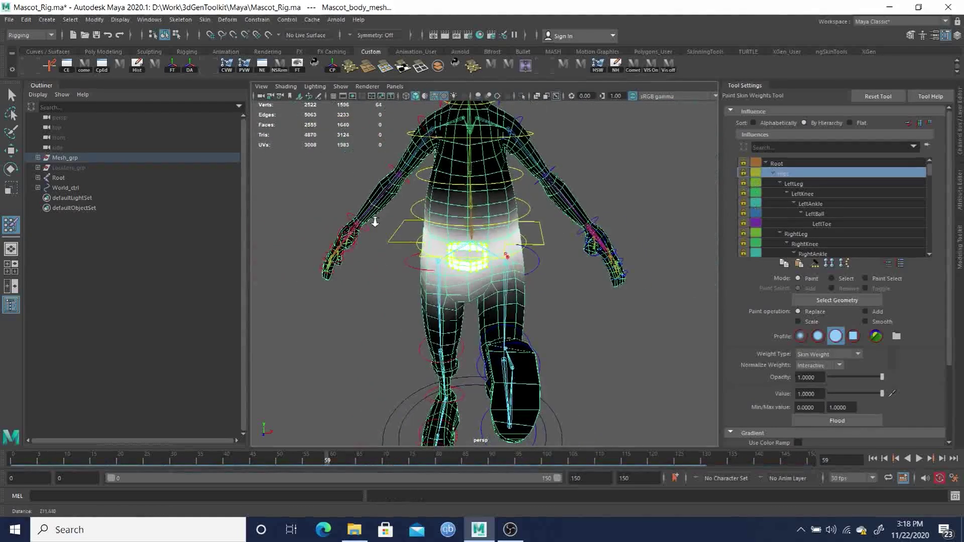
# Scrub the test animation between about frames 28 and 59 and examine the upper body's deformation, stopping at frame 42
pyautogui.moveTo(359, 460); pyautogui.dragTo(161, 432)
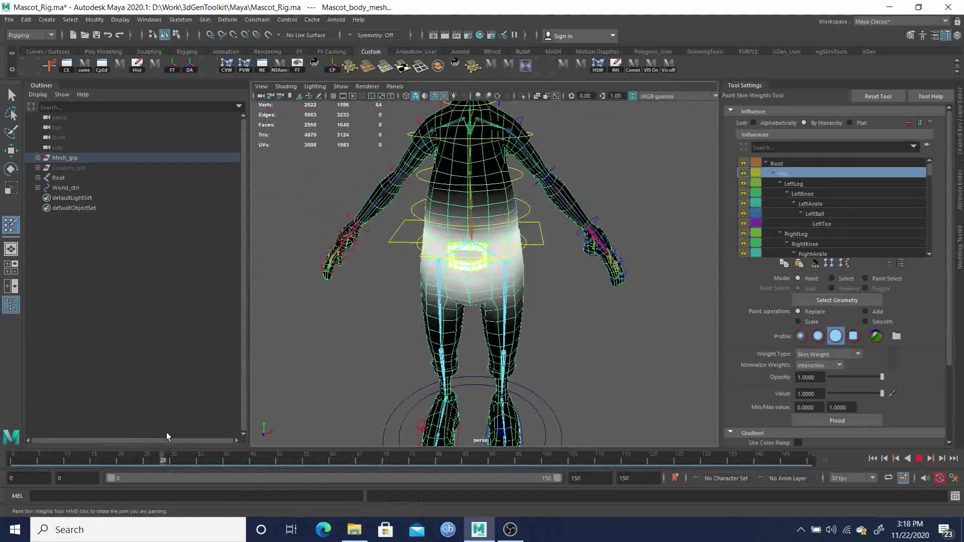
pyautogui.moveTo(243, 434)
pyautogui.mouseDown()
pyautogui.moveTo(347, 435)
pyautogui.moveTo(260, 435)
pyautogui.mouseUp()
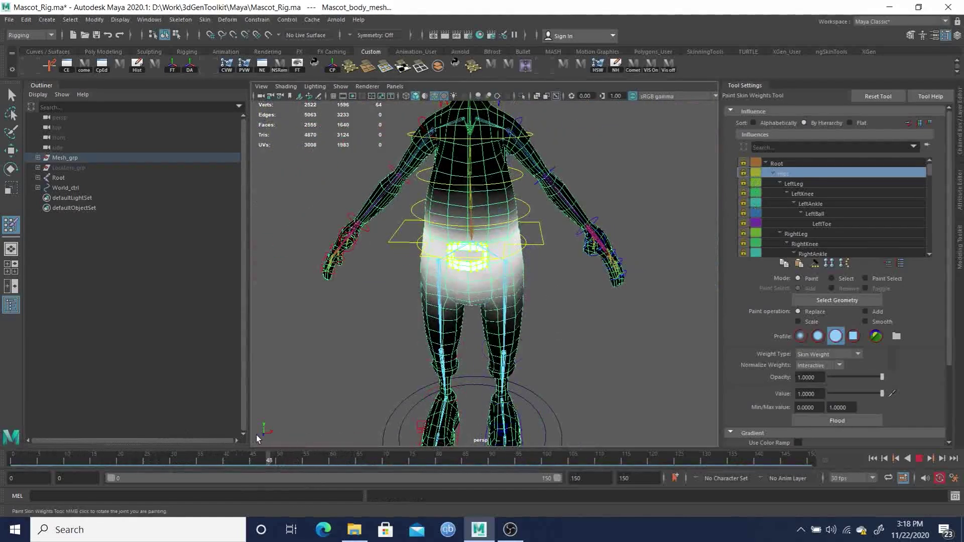
pyautogui.moveTo(185, 432)
pyautogui.mouseDown()
pyautogui.moveTo(122, 427)
pyautogui.moveTo(200, 429)
pyautogui.mouseUp()
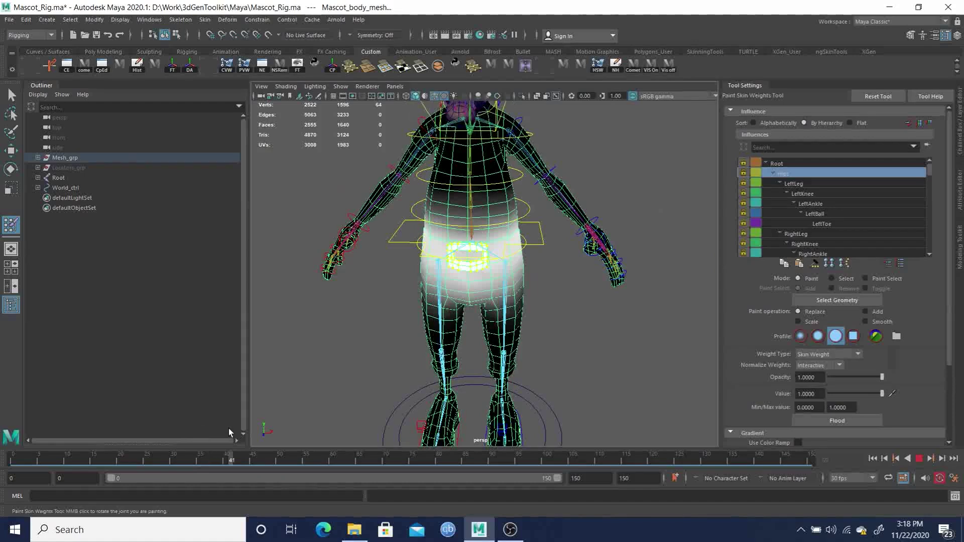
pyautogui.moveTo(281, 426); pyautogui.dragTo(226, 424)
pyautogui.moveTo(467, 361)
pyautogui.keyDown('alt'); pyautogui.mouseDown()
pyautogui.moveTo(423, 256)
pyautogui.moveTo(391, 251)
pyautogui.mouseUp(); pyautogui.keyUp('alt')
pyautogui.keyDown('alt'); pyautogui.moveTo(391, 251); pyautogui.dragTo(424, 265, button='right'); pyautogui.keyUp('alt')
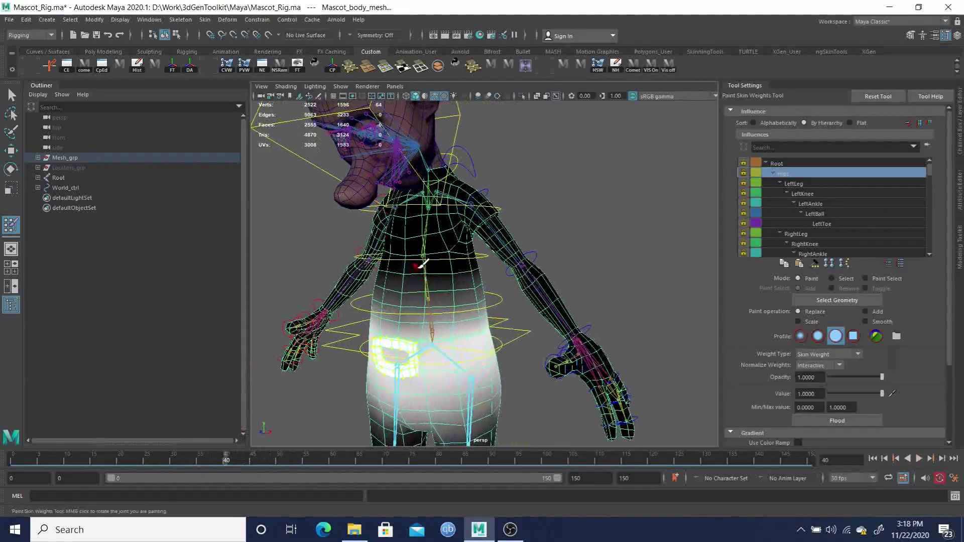
pyautogui.moveTo(230, 453)
pyautogui.mouseDown()
pyautogui.moveTo(247, 456)
pyautogui.moveTo(22, 448)
pyautogui.moveTo(239, 457)
pyautogui.mouseUp()
pyautogui.keyDown('alt'); pyautogui.moveTo(459, 253); pyautogui.dragTo(475, 317); pyautogui.keyUp('alt')
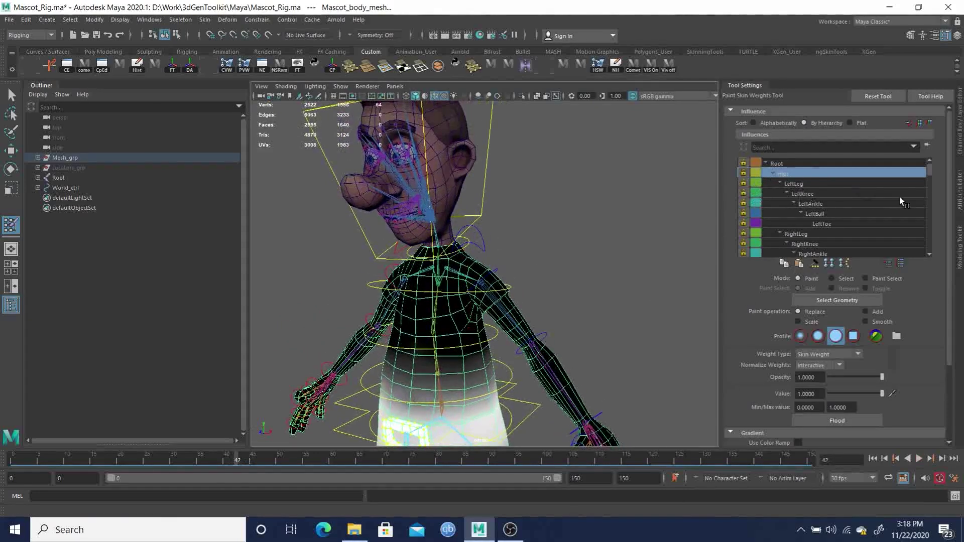
# Select the Head influence under Neck and unlock its weights
pyautogui.moveTo(927, 168); pyautogui.dragTo(932, 195)
pyautogui.click(813, 184)
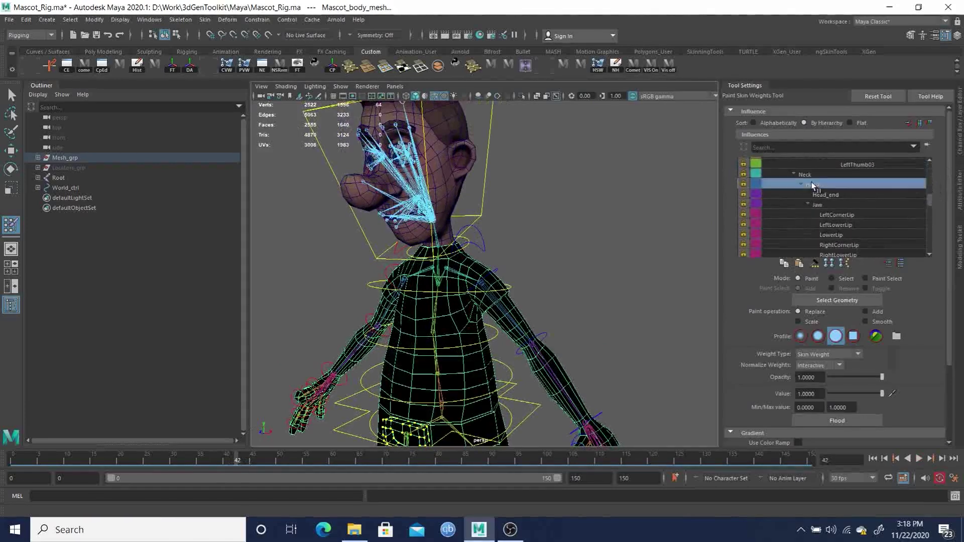
pyautogui.click(743, 184)
# Switch skin weight painting from the body mesh to Mascot_head_mesh and select the Head influence
pyautogui.rightClick(442, 146)
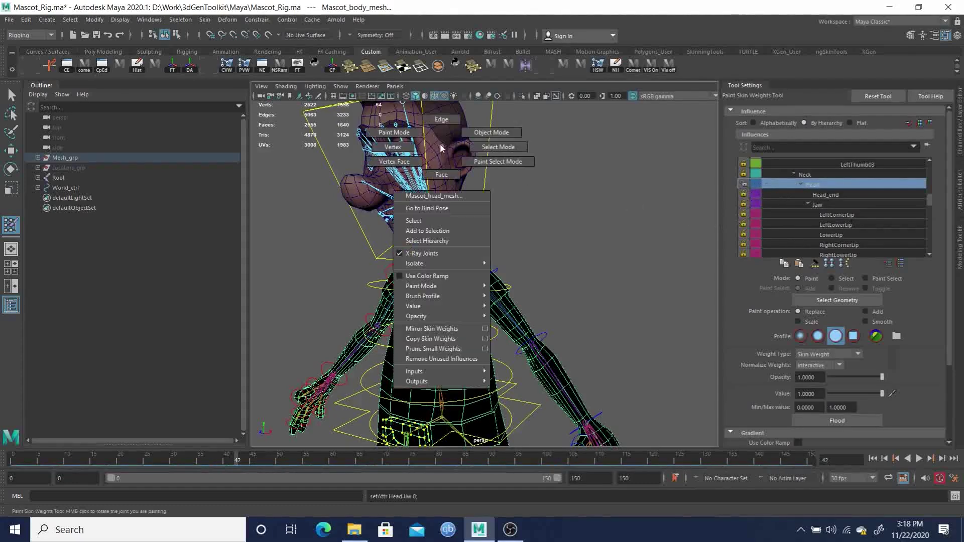
pyautogui.press('q')
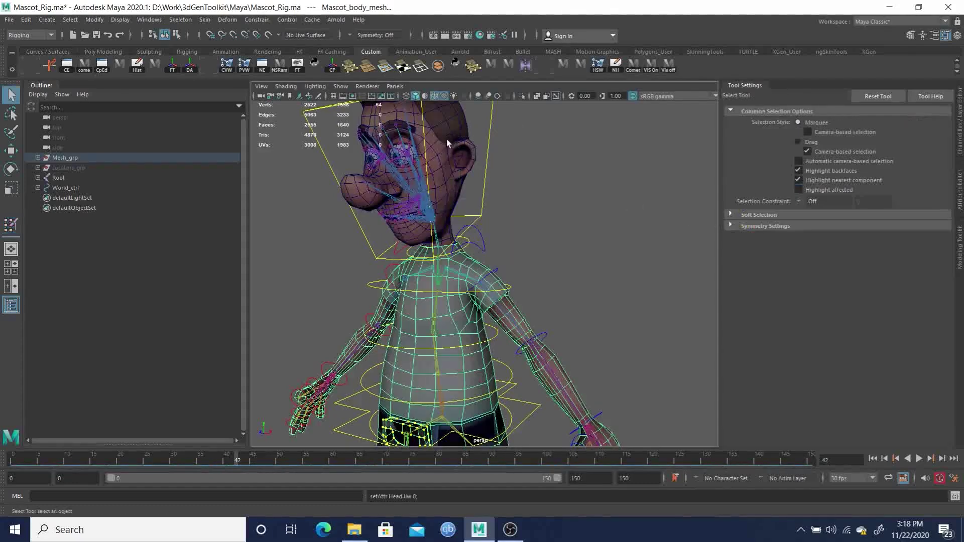
pyautogui.click(449, 142)
pyautogui.rightClick(450, 141)
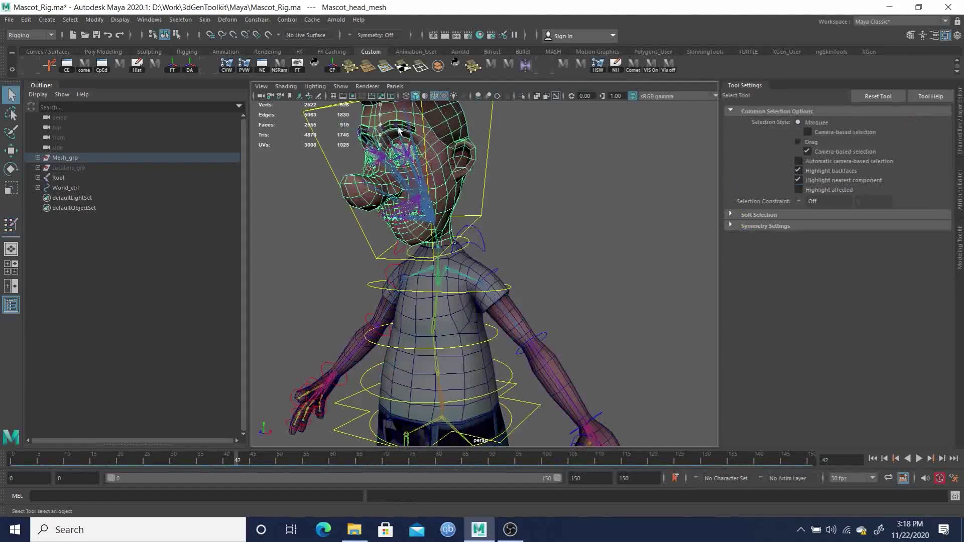
pyautogui.click(387, 126)
pyautogui.keyDown('alt'); pyautogui.moveTo(509, 261); pyautogui.dragTo(516, 294, button='right'); pyautogui.keyUp('alt')
pyautogui.keyDown('alt'); pyautogui.moveTo(508, 271); pyautogui.dragTo(453, 255); pyautogui.keyUp('alt')
pyautogui.keyDown('alt'); pyautogui.moveTo(395, 210); pyautogui.dragTo(473, 222); pyautogui.keyUp('alt')
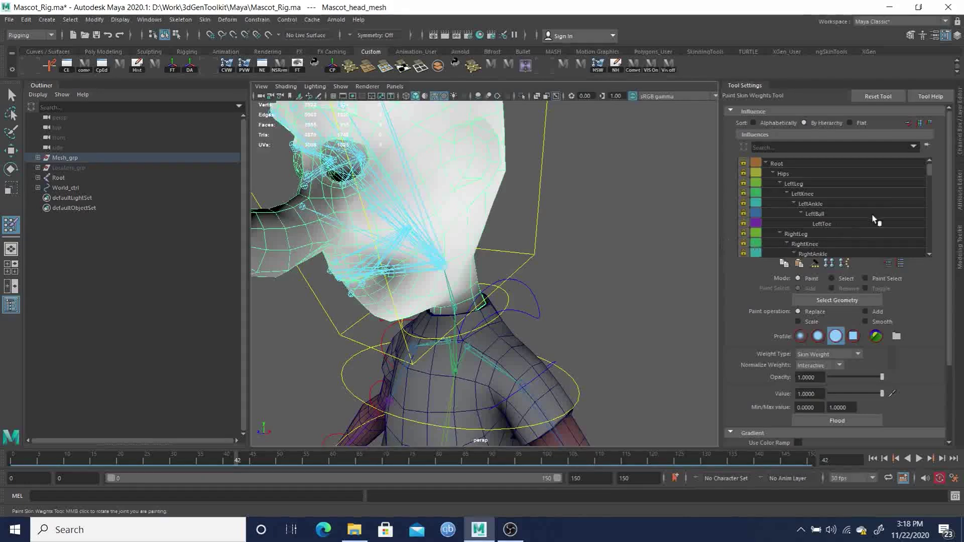
pyautogui.scroll(-3, 931, 179)
pyautogui.scroll(-3, 834, 158)
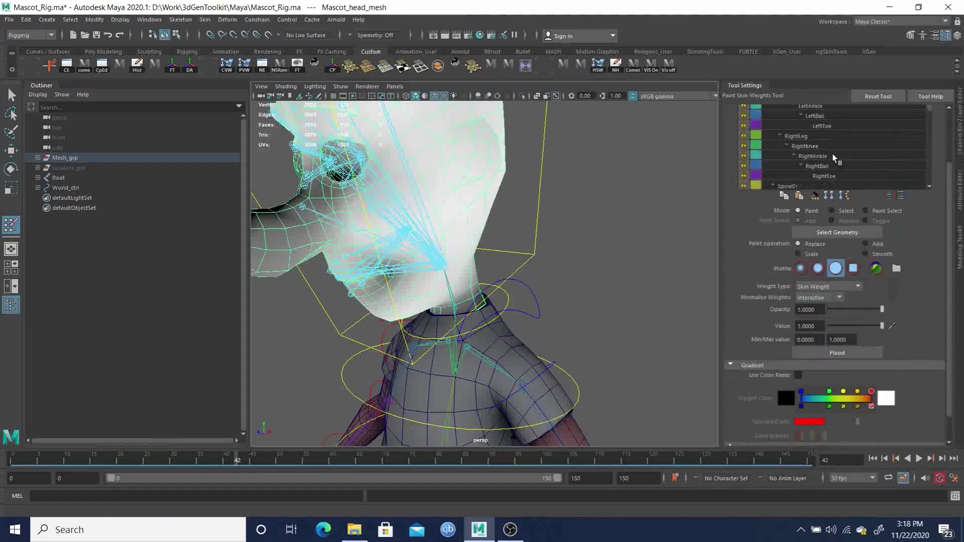
pyautogui.scroll(-5, 834, 157)
pyautogui.click(839, 156)
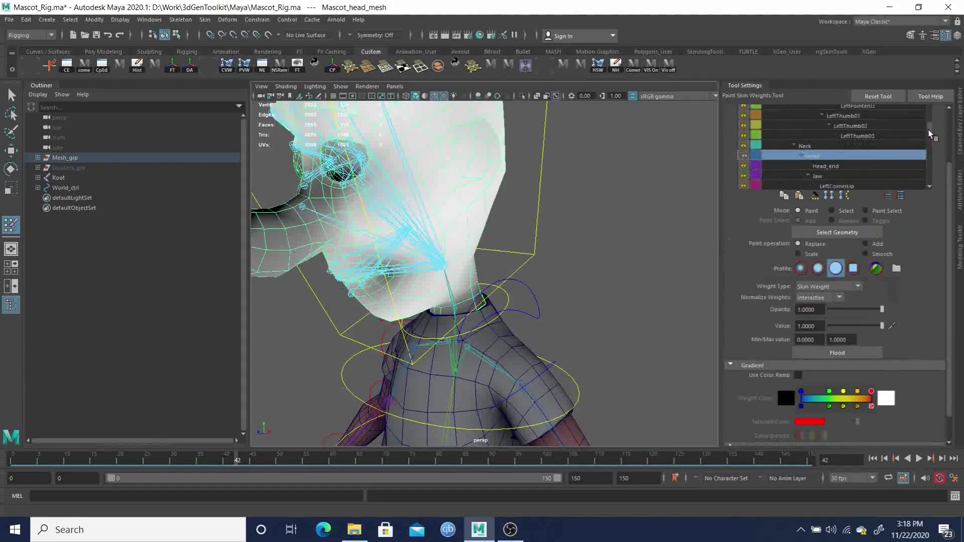
# Examine the Head influence's weights around the neck, jaw and back of the head from several sides
pyautogui.moveTo(653, 216)
pyautogui.keyDown('alt'); pyautogui.mouseDown()
pyautogui.moveTo(587, 207)
pyautogui.moveTo(550, 187)
pyautogui.moveTo(510, 191)
pyautogui.moveTo(540, 185)
pyautogui.moveTo(505, 181)
pyautogui.mouseUp(); pyautogui.keyUp('alt')
pyautogui.keyDown('alt'); pyautogui.moveTo(505, 181); pyautogui.dragTo(530, 247, button='right'); pyautogui.keyUp('alt')
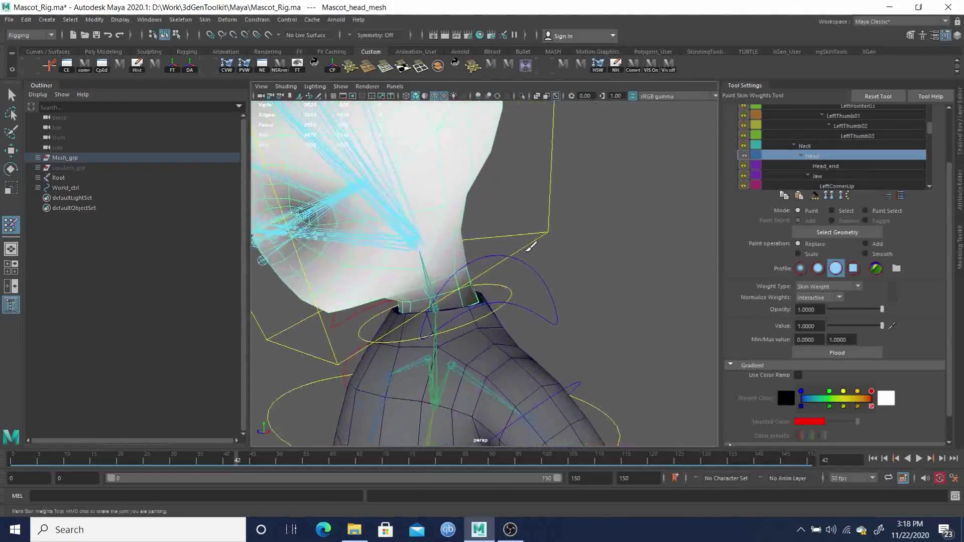
pyautogui.keyDown('alt'); pyautogui.moveTo(482, 188); pyautogui.dragTo(504, 201); pyautogui.keyUp('alt')
pyautogui.keyDown('alt'); pyautogui.moveTo(505, 201); pyautogui.dragTo(540, 233, button='right'); pyautogui.keyUp('alt')
pyautogui.moveTo(540, 234)
pyautogui.keyDown('alt'); pyautogui.mouseDown()
pyautogui.moveTo(567, 241)
pyautogui.moveTo(574, 220)
pyautogui.moveTo(630, 187)
pyautogui.moveTo(452, 173)
pyautogui.moveTo(577, 189)
pyautogui.moveTo(639, 216)
pyautogui.moveTo(640, 194)
pyautogui.moveTo(620, 202)
pyautogui.moveTo(625, 211)
pyautogui.mouseUp(); pyautogui.keyUp('alt')
pyautogui.keyDown('alt'); pyautogui.moveTo(625, 211); pyautogui.dragTo(639, 245, button='right'); pyautogui.keyUp('alt')
pyautogui.keyDown('alt'); pyautogui.moveTo(639, 245); pyautogui.dragTo(567, 228); pyautogui.keyUp('alt')
pyautogui.keyDown('alt'); pyautogui.moveTo(567, 229); pyautogui.dragTo(548, 198, button='right'); pyautogui.keyUp('alt')
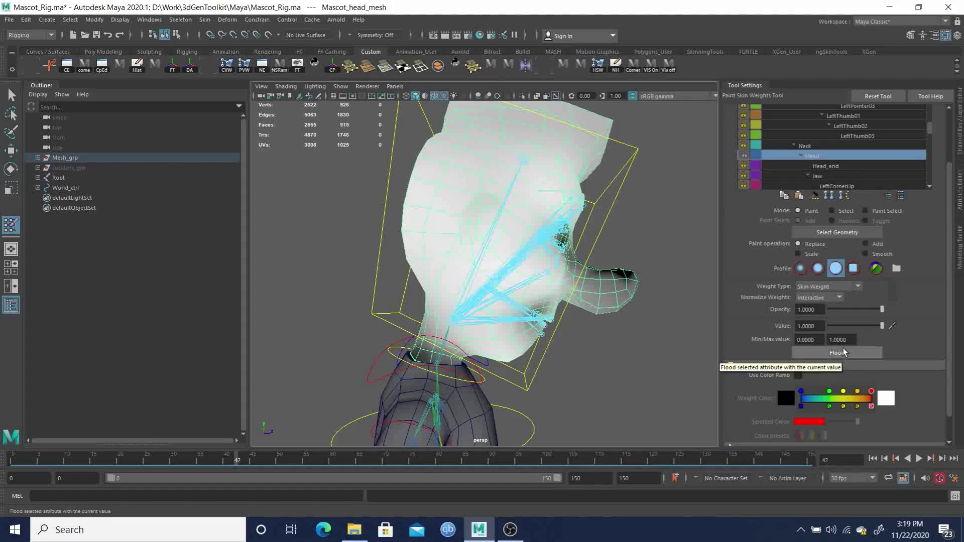
# Unlock the Neck influence, set the paint value to 0 and paint its weights off the back of the head
pyautogui.click(805, 146)
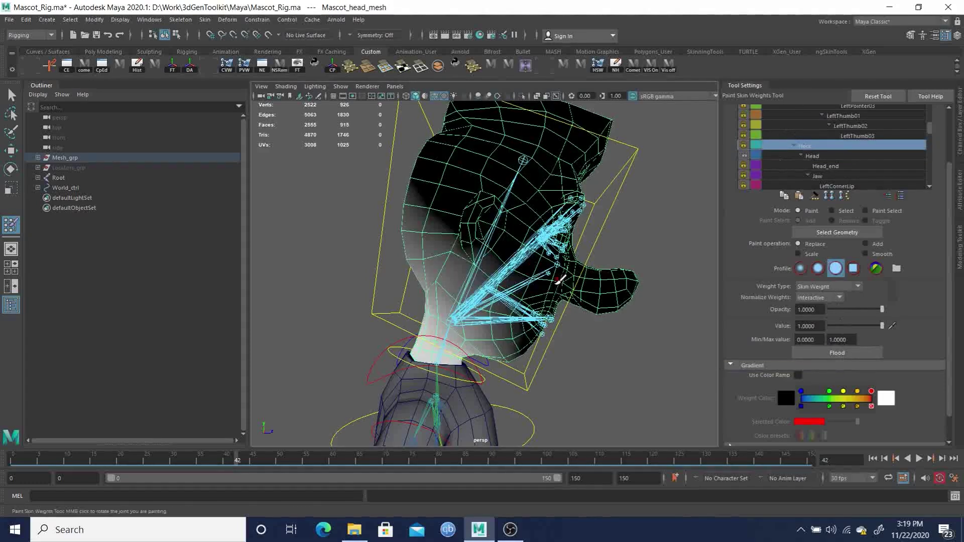
pyautogui.moveTo(499, 277)
pyautogui.keyDown('alt'); pyautogui.mouseDown()
pyautogui.moveTo(615, 286)
pyautogui.moveTo(497, 295)
pyautogui.mouseUp(); pyautogui.keyUp('alt')
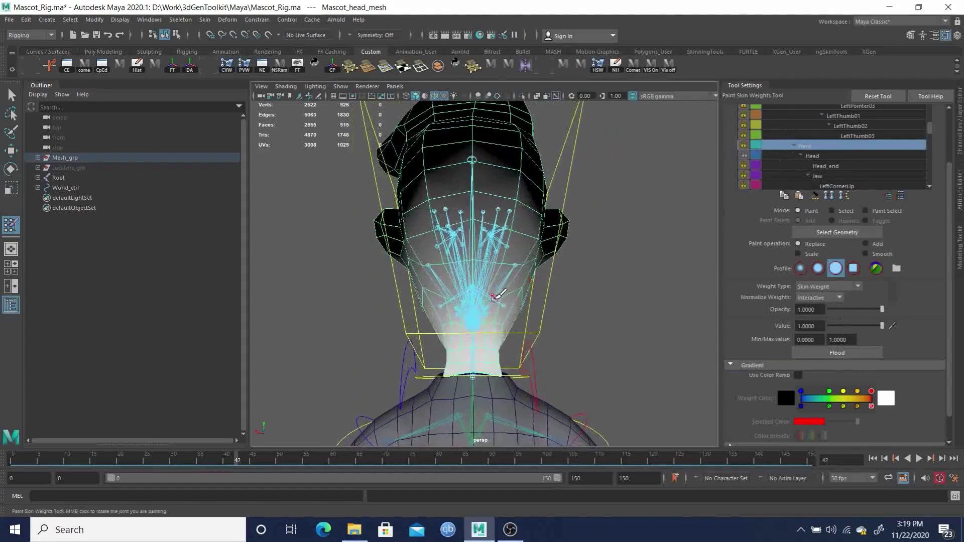
pyautogui.keyDown('alt'); pyautogui.moveTo(435, 279); pyautogui.dragTo(564, 186); pyautogui.keyUp('alt')
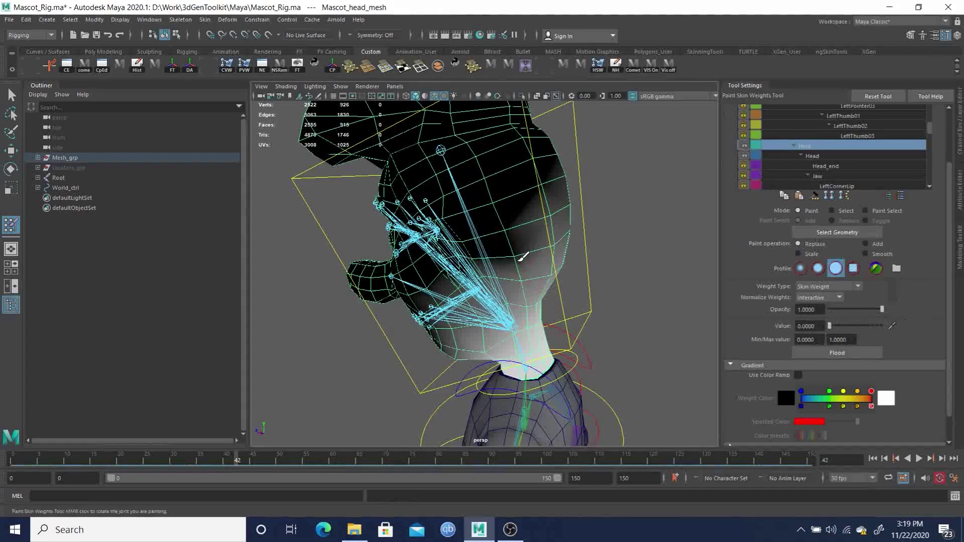
pyautogui.moveTo(561, 218); pyautogui.dragTo(566, 236)
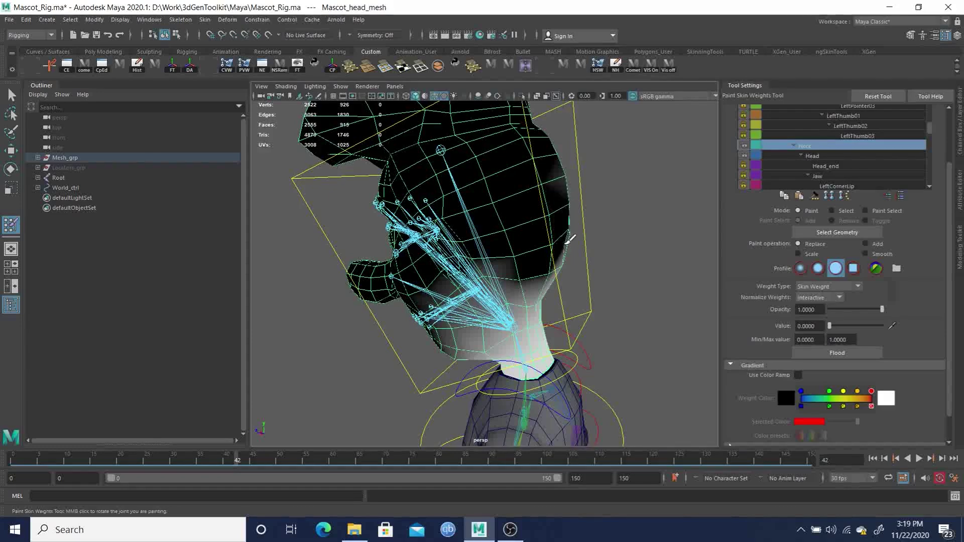
pyautogui.keyDown('alt'); pyautogui.moveTo(573, 204); pyautogui.dragTo(539, 206); pyautogui.keyUp('alt')
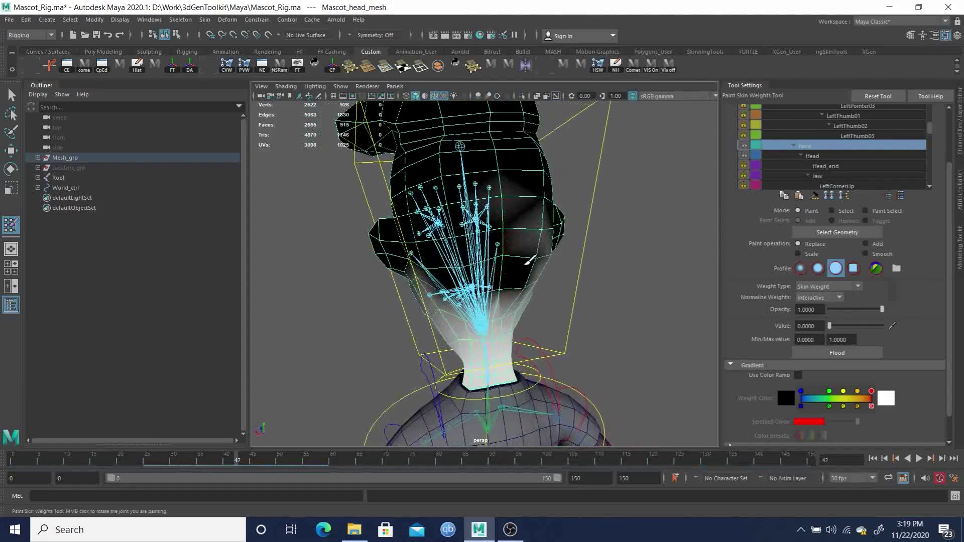
# Remove the Neck influence's weights along the jaw and both sides of the head with value 0
pyautogui.moveTo(528, 263)
pyautogui.keyDown('alt'); pyautogui.mouseDown()
pyautogui.moveTo(499, 270)
pyautogui.moveTo(548, 235)
pyautogui.moveTo(527, 258)
pyautogui.moveTo(552, 242)
pyautogui.moveTo(538, 250)
pyautogui.moveTo(533, 275)
pyautogui.moveTo(498, 280)
pyautogui.moveTo(532, 281)
pyautogui.mouseUp(); pyautogui.keyUp('alt')
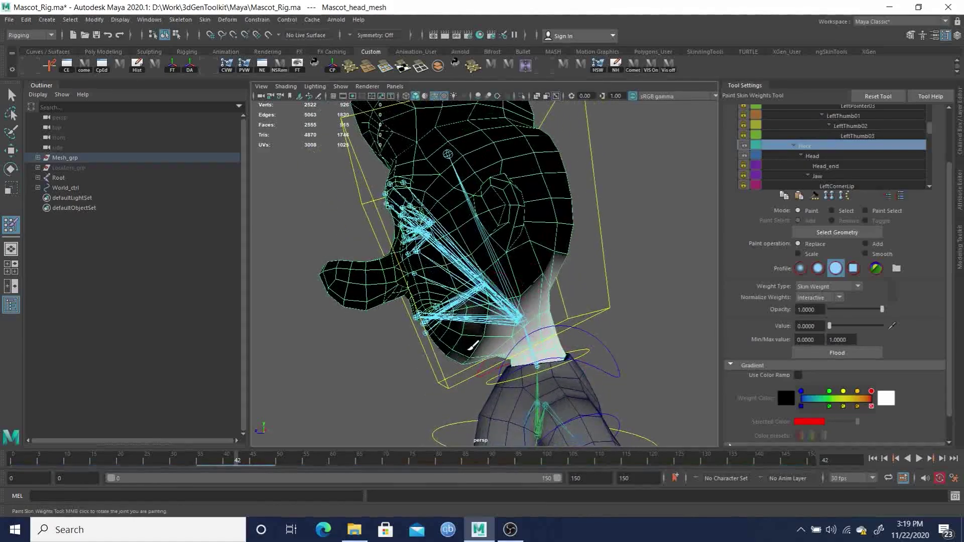
pyautogui.moveTo(471, 327)
pyautogui.keyDown('alt'); pyautogui.mouseDown()
pyautogui.moveTo(604, 276)
pyautogui.moveTo(613, 295)
pyautogui.mouseUp(); pyautogui.keyUp('alt')
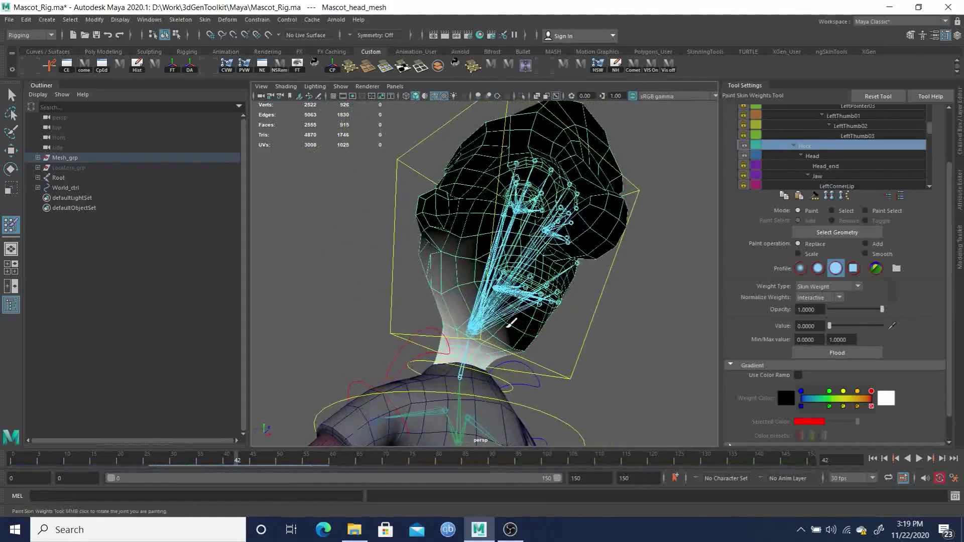
pyautogui.moveTo(466, 271)
pyautogui.keyDown('alt'); pyautogui.mouseDown()
pyautogui.moveTo(454, 254)
pyautogui.moveTo(441, 279)
pyautogui.moveTo(509, 269)
pyautogui.mouseUp(); pyautogui.keyUp('alt')
pyautogui.moveTo(553, 215)
pyautogui.keyDown('alt'); pyautogui.mouseDown()
pyautogui.moveTo(470, 237)
pyautogui.moveTo(532, 234)
pyautogui.moveTo(487, 224)
pyautogui.moveTo(592, 254)
pyautogui.moveTo(604, 241)
pyautogui.moveTo(529, 264)
pyautogui.mouseUp(); pyautogui.keyUp('alt')
# Return the timeline to frame 0 and check the Neck influence's weights from the front of the head
pyautogui.moveTo(217, 456); pyautogui.dragTo(2, 456)
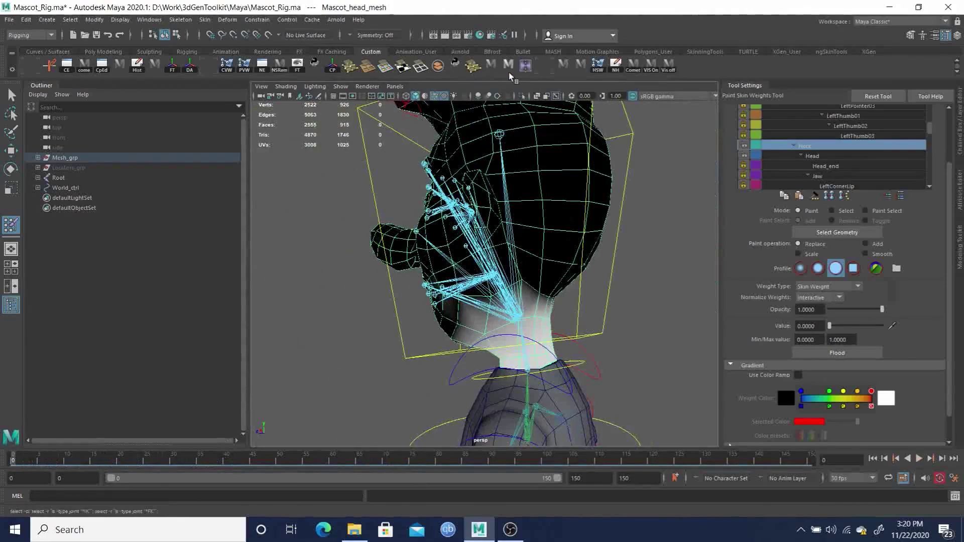
pyautogui.click(524, 66)
pyautogui.keyDown('alt'); pyautogui.moveTo(613, 241); pyautogui.dragTo(652, 333); pyautogui.keyUp('alt')
pyautogui.keyDown('alt'); pyautogui.moveTo(525, 321); pyautogui.dragTo(515, 299, button='middle'); pyautogui.keyUp('alt')
pyautogui.keyDown('alt'); pyautogui.moveTo(512, 288); pyautogui.dragTo(540, 357, button='right'); pyautogui.keyUp('alt')
pyautogui.moveTo(540, 357)
pyautogui.keyDown('alt'); pyautogui.mouseDown()
pyautogui.moveTo(572, 306)
pyautogui.moveTo(544, 291)
pyautogui.moveTo(537, 301)
pyautogui.mouseUp(); pyautogui.keyUp('alt')
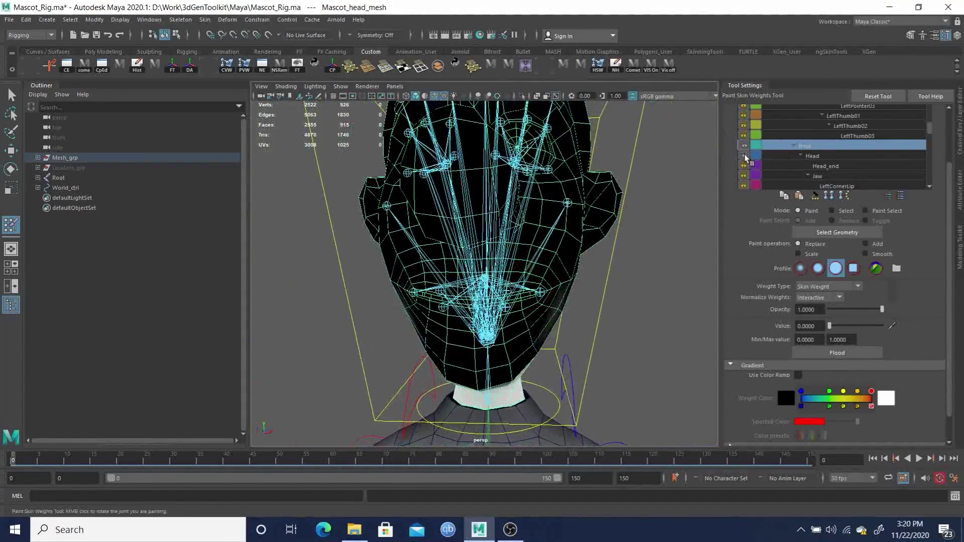
# Unlock Head_end, lock Neck, and flood the Head_end influence's weights on the head mesh with value 0
pyautogui.click(745, 167)
pyautogui.click(825, 166)
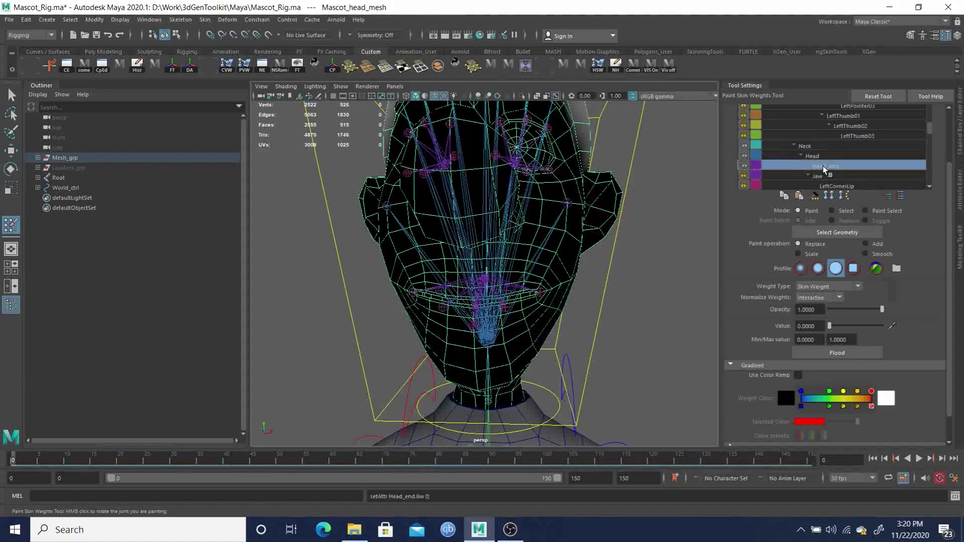
pyautogui.moveTo(596, 227)
pyautogui.keyDown('alt'); pyautogui.mouseDown()
pyautogui.moveTo(551, 206)
pyautogui.moveTo(602, 211)
pyautogui.mouseUp(); pyautogui.keyUp('alt')
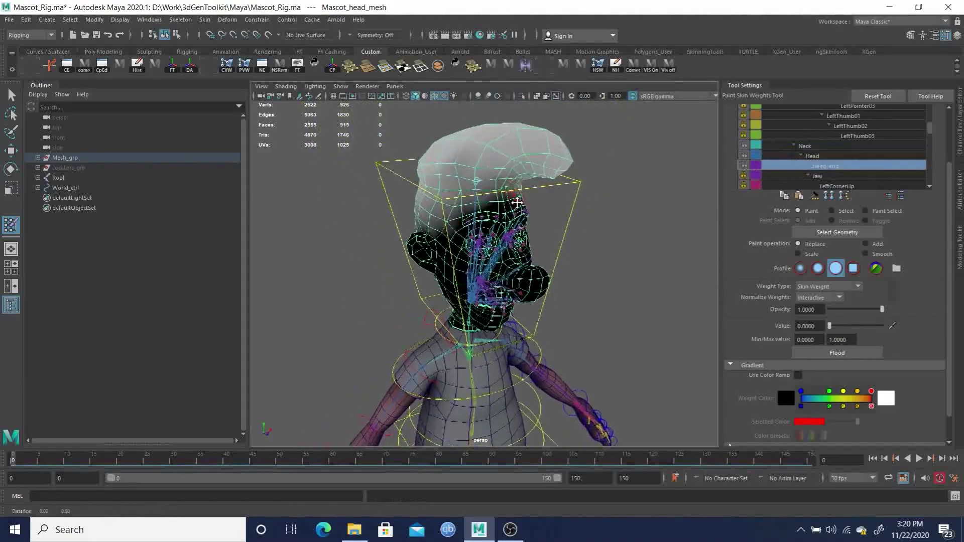
pyautogui.keyDown('alt'); pyautogui.moveTo(443, 211); pyautogui.dragTo(550, 204); pyautogui.keyUp('alt')
pyautogui.scroll(3, 524, 209)
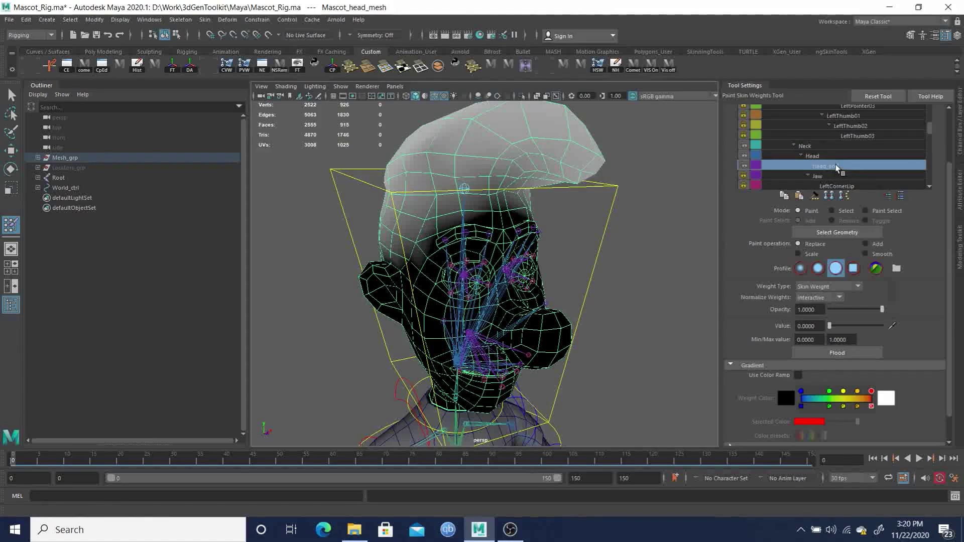
pyautogui.click(745, 145)
pyautogui.click(837, 353)
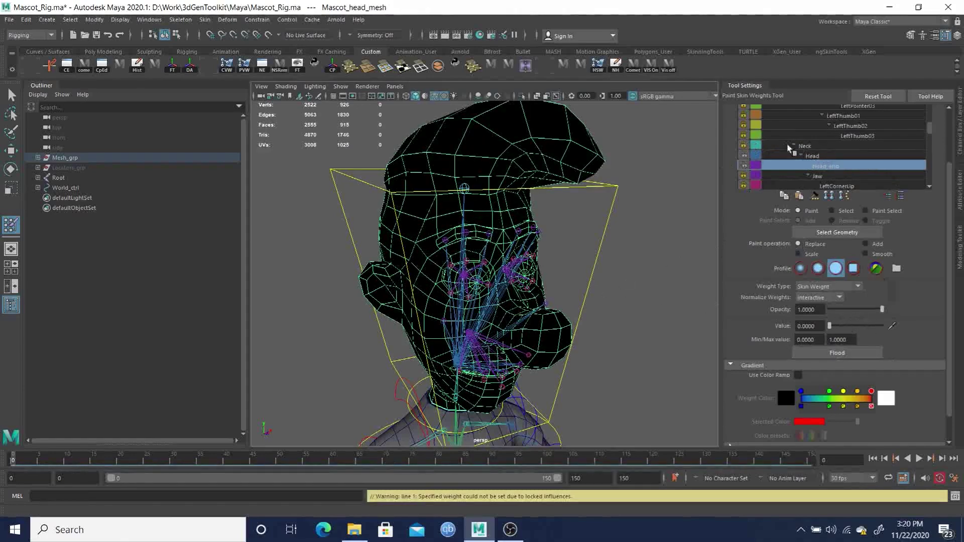
# Paint the Head influence's weights with value 1 over the dark patch at the front of the hair and across its crown
pyautogui.click(823, 156)
pyautogui.keyDown('alt'); pyautogui.moveTo(526, 256); pyautogui.dragTo(532, 232); pyautogui.keyUp('alt')
pyautogui.scroll(2, 485, 194)
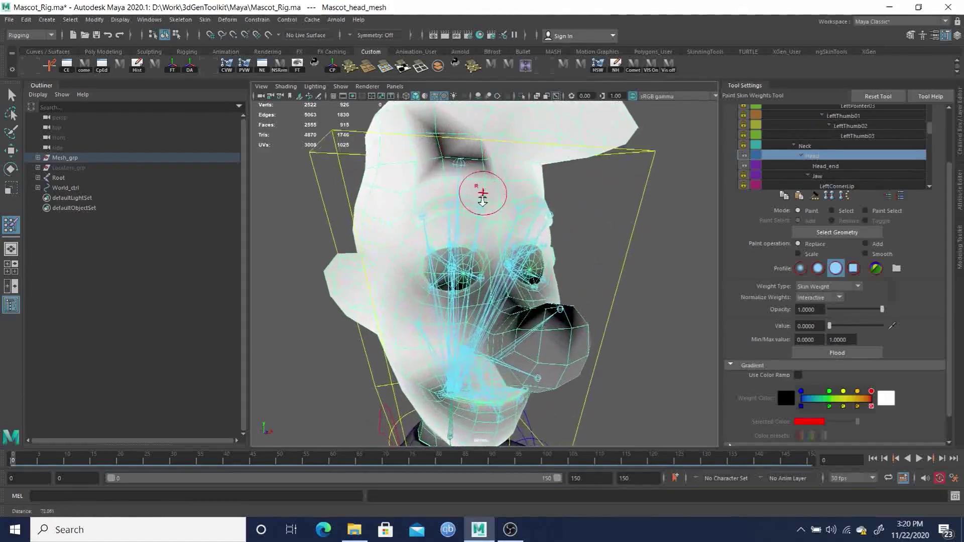
pyautogui.keyDown('alt'); pyautogui.moveTo(490, 196); pyautogui.dragTo(535, 282); pyautogui.keyUp('alt')
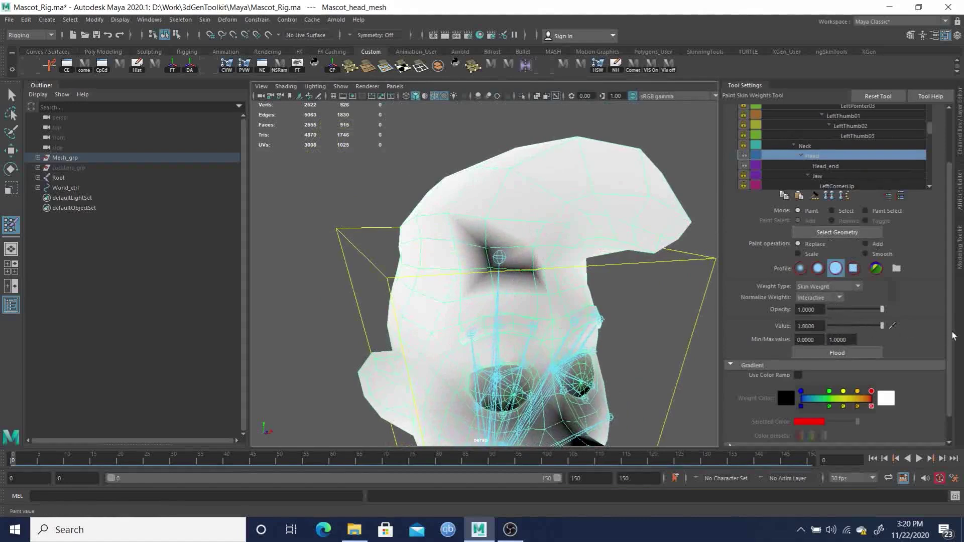
pyautogui.moveTo(458, 236)
pyautogui.mouseDown()
pyautogui.moveTo(499, 254)
pyautogui.moveTo(562, 261)
pyautogui.moveTo(492, 211)
pyautogui.moveTo(456, 214)
pyautogui.mouseUp()
pyautogui.moveTo(423, 243)
pyautogui.mouseDown()
pyautogui.moveTo(684, 219)
pyautogui.moveTo(601, 246)
pyautogui.moveTo(574, 224)
pyautogui.moveTo(551, 233)
pyautogui.mouseUp()
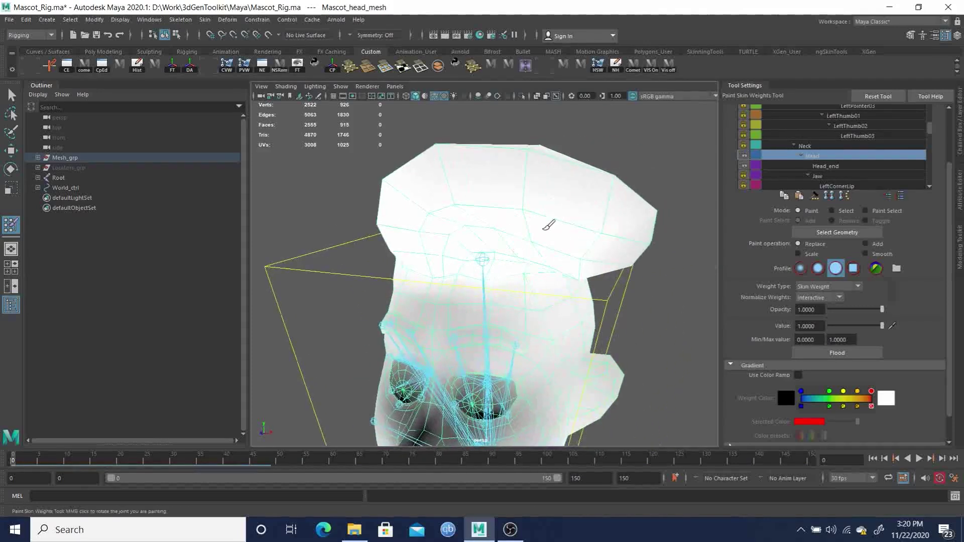
pyautogui.moveTo(620, 223)
pyautogui.mouseDown()
pyautogui.moveTo(639, 200)
pyautogui.moveTo(606, 158)
pyautogui.mouseUp()
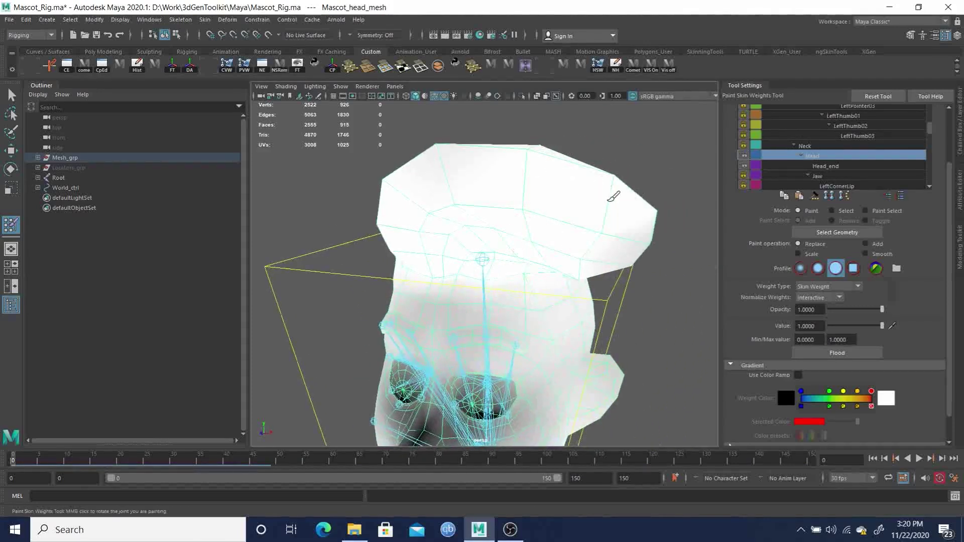
# Lock Head_end and paint the Head influence with value 1 over both sides of the hair
pyautogui.click(743, 166)
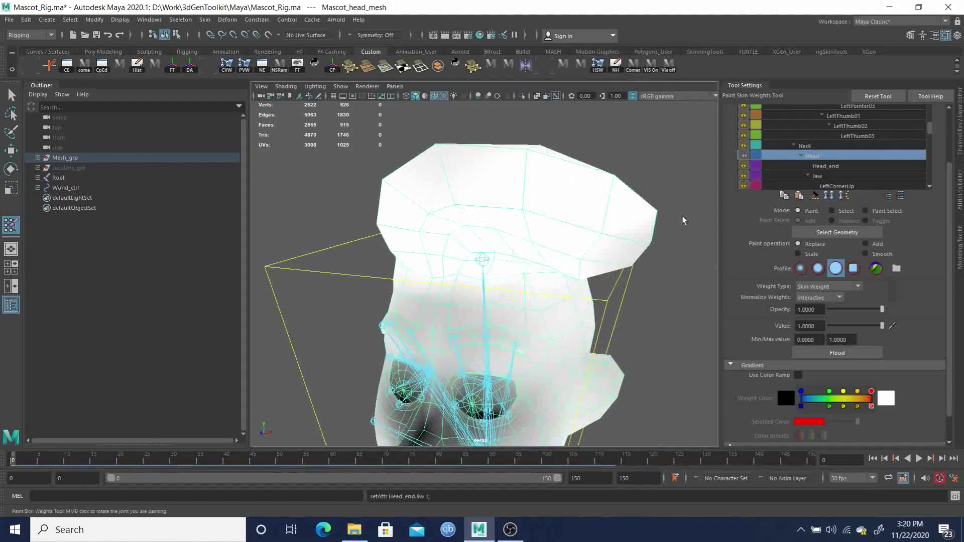
pyautogui.keyDown('alt'); pyautogui.moveTo(542, 191); pyautogui.dragTo(527, 157); pyautogui.keyUp('alt')
pyautogui.keyDown('alt'); pyautogui.moveTo(592, 208); pyautogui.dragTo(581, 226); pyautogui.keyUp('alt')
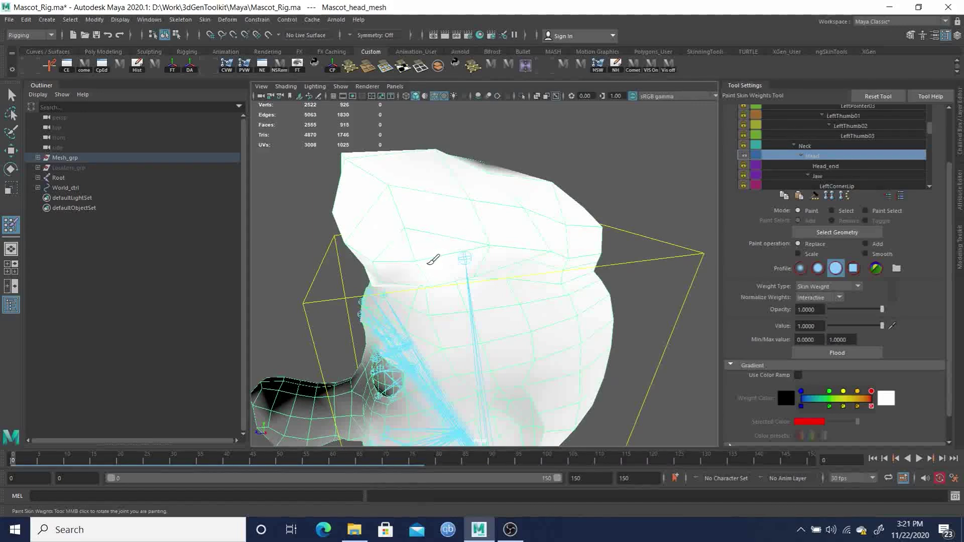
pyautogui.moveTo(478, 247)
pyautogui.keyDown('alt'); pyautogui.mouseDown()
pyautogui.moveTo(447, 226)
pyautogui.moveTo(492, 247)
pyautogui.moveTo(422, 233)
pyautogui.mouseUp(); pyautogui.keyUp('alt')
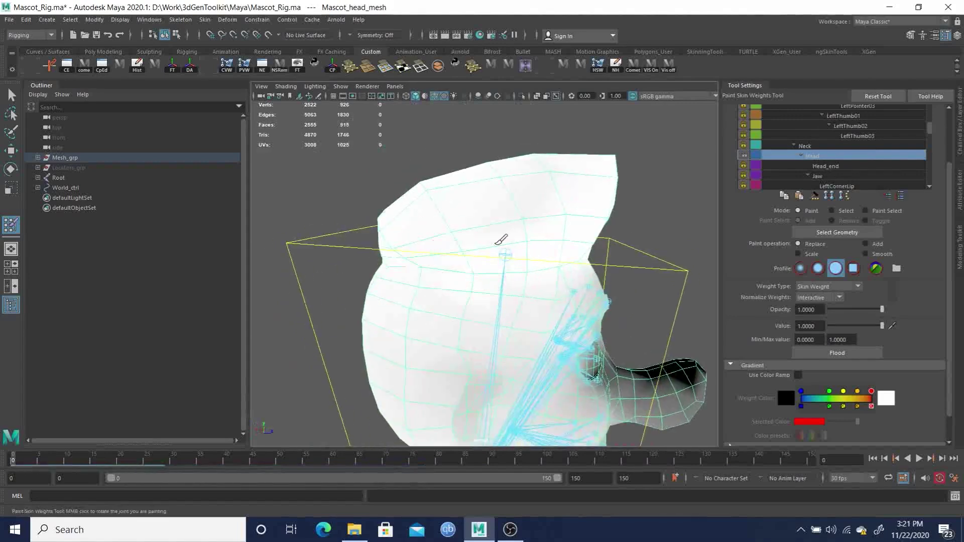
# Paint the Head influence with value 1 around the ear and across the back of the head above the neck
pyautogui.moveTo(497, 326)
pyautogui.keyDown('alt'); pyautogui.mouseDown()
pyautogui.moveTo(493, 196)
pyautogui.moveTo(475, 162)
pyautogui.mouseUp(); pyautogui.keyUp('alt')
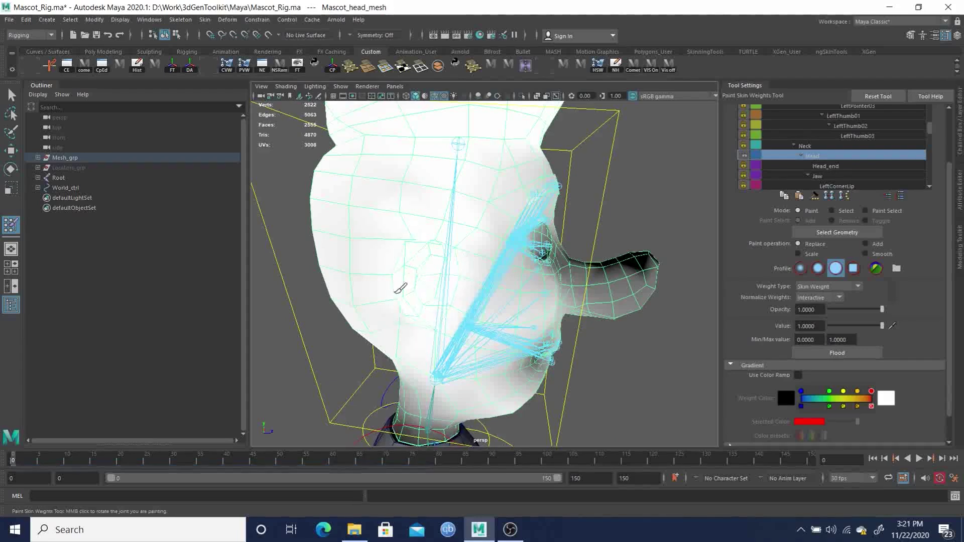
pyautogui.keyDown('alt'); pyautogui.moveTo(365, 295); pyautogui.dragTo(570, 145); pyautogui.keyUp('alt')
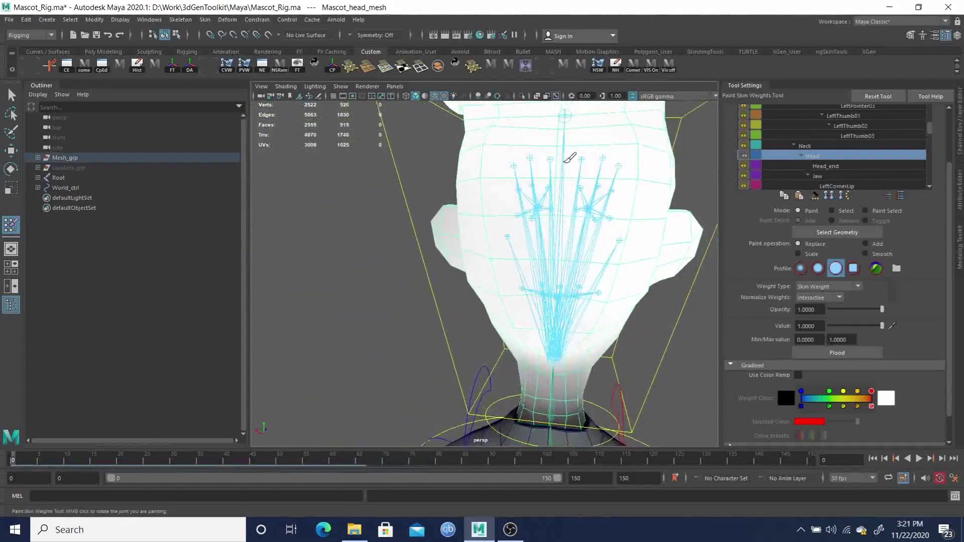
pyautogui.moveTo(526, 248)
pyautogui.keyDown('alt'); pyautogui.mouseDown()
pyautogui.moveTo(596, 232)
pyautogui.moveTo(553, 159)
pyautogui.mouseUp(); pyautogui.keyUp('alt')
pyautogui.keyDown('alt'); pyautogui.moveTo(561, 250); pyautogui.dragTo(564, 201); pyautogui.keyUp('alt')
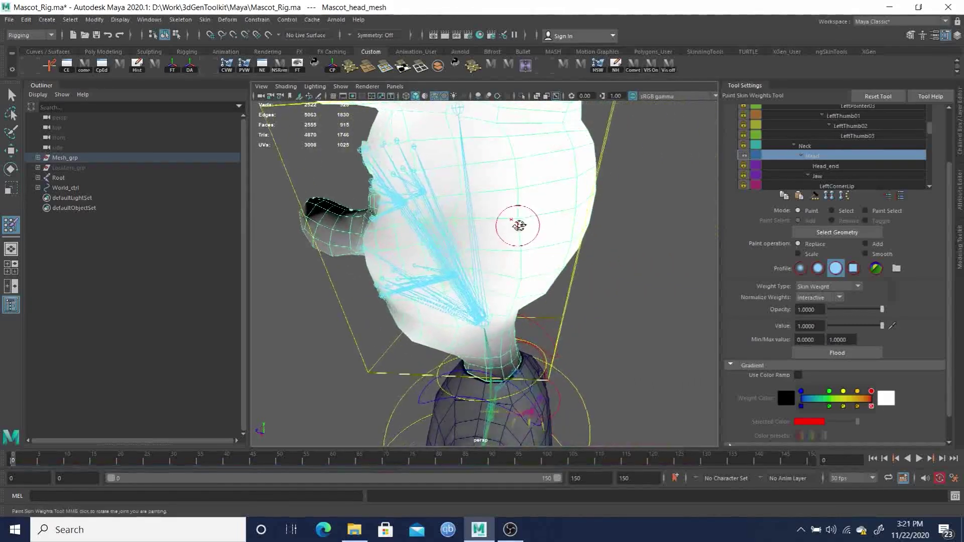
pyautogui.keyDown('alt'); pyautogui.moveTo(516, 224); pyautogui.dragTo(537, 198); pyautogui.keyUp('alt')
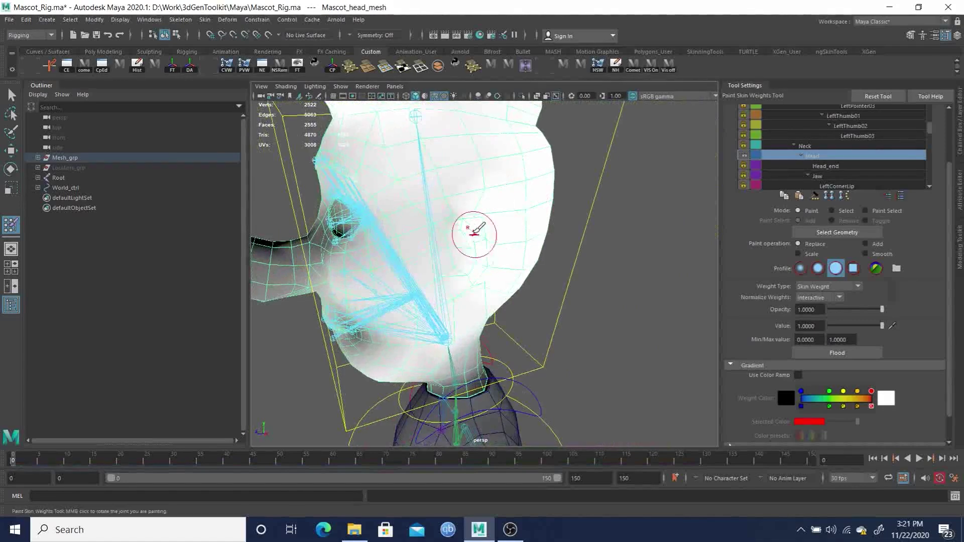
# Fill the opposite ear, the side of the head and the skull base with Head weights at value 1
pyautogui.moveTo(495, 194)
pyautogui.keyDown('alt'); pyautogui.mouseDown()
pyautogui.moveTo(525, 196)
pyautogui.moveTo(478, 189)
pyautogui.mouseUp(); pyautogui.keyUp('alt')
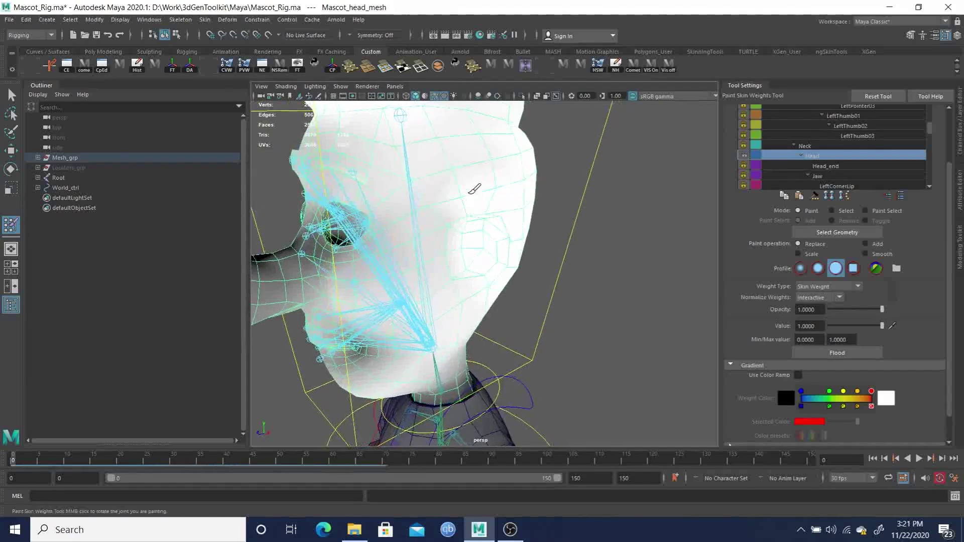
pyautogui.keyDown('alt'); pyautogui.moveTo(449, 142); pyautogui.dragTo(516, 142); pyautogui.keyUp('alt')
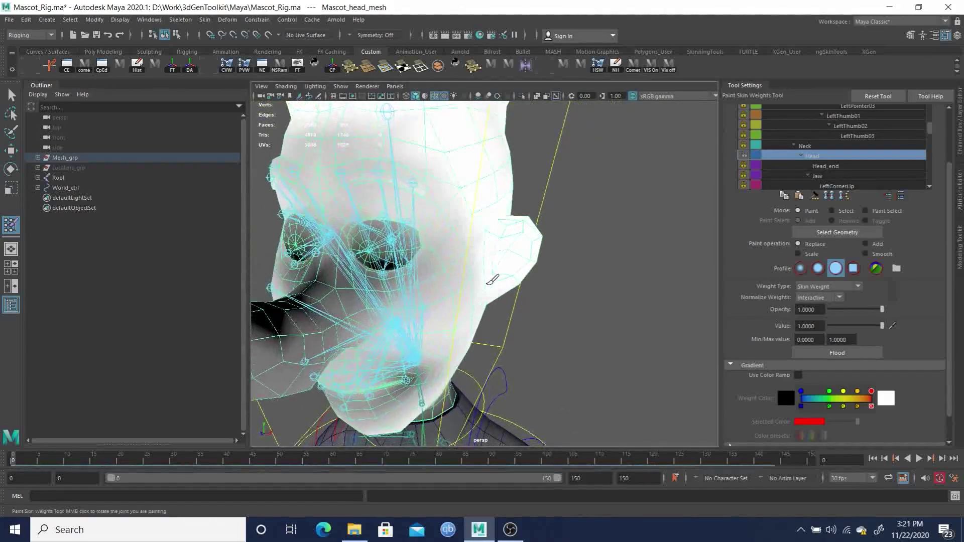
pyautogui.keyDown('alt'); pyautogui.moveTo(555, 200); pyautogui.dragTo(493, 171); pyautogui.keyUp('alt')
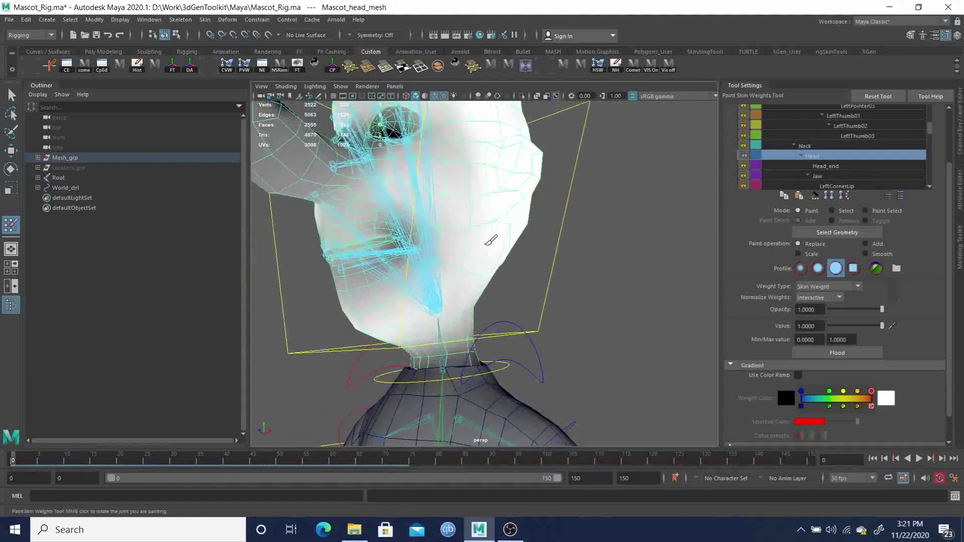
pyautogui.moveTo(500, 246)
pyautogui.keyDown('alt'); pyautogui.mouseDown()
pyautogui.moveTo(442, 265)
pyautogui.moveTo(497, 243)
pyautogui.moveTo(544, 252)
pyautogui.moveTo(529, 243)
pyautogui.mouseUp(); pyautogui.keyUp('alt')
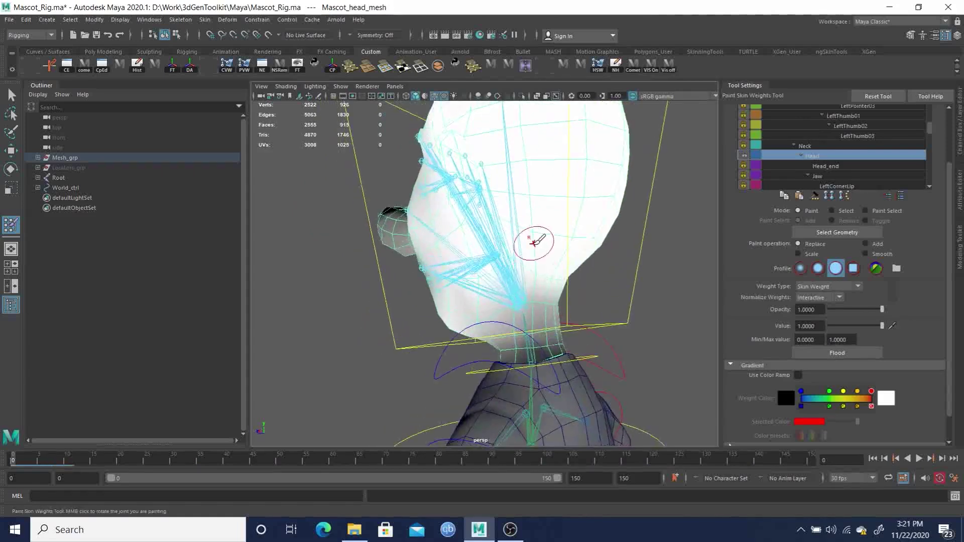
pyautogui.keyDown('alt'); pyautogui.moveTo(572, 274); pyautogui.dragTo(508, 276); pyautogui.keyUp('alt')
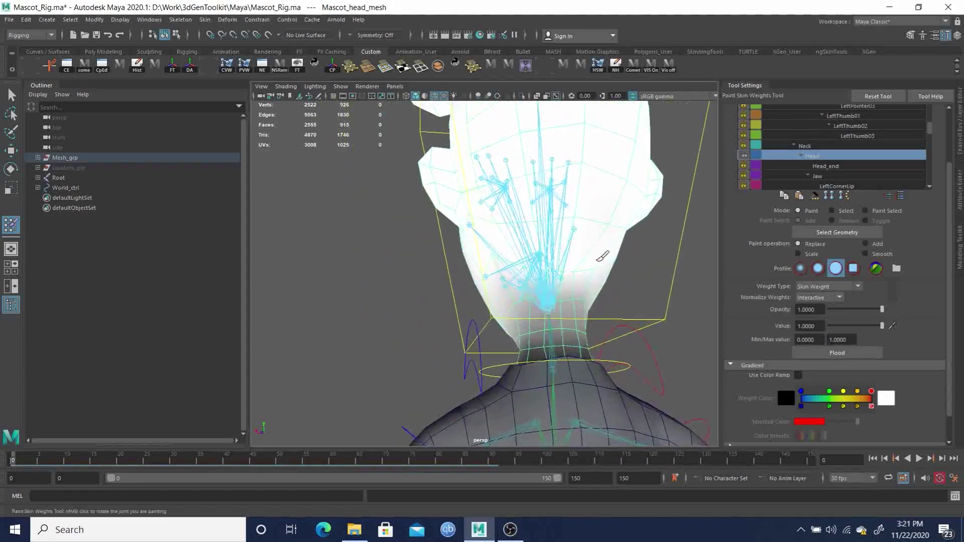
pyautogui.moveTo(527, 189)
pyautogui.keyDown('alt'); pyautogui.mouseDown()
pyautogui.moveTo(649, 202)
pyautogui.moveTo(507, 161)
pyautogui.moveTo(544, 171)
pyautogui.moveTo(532, 163)
pyautogui.moveTo(485, 166)
pyautogui.moveTo(510, 158)
pyautogui.moveTo(500, 146)
pyautogui.moveTo(510, 251)
pyautogui.moveTo(579, 236)
pyautogui.moveTo(524, 246)
pyautogui.mouseUp(); pyautogui.keyUp('alt')
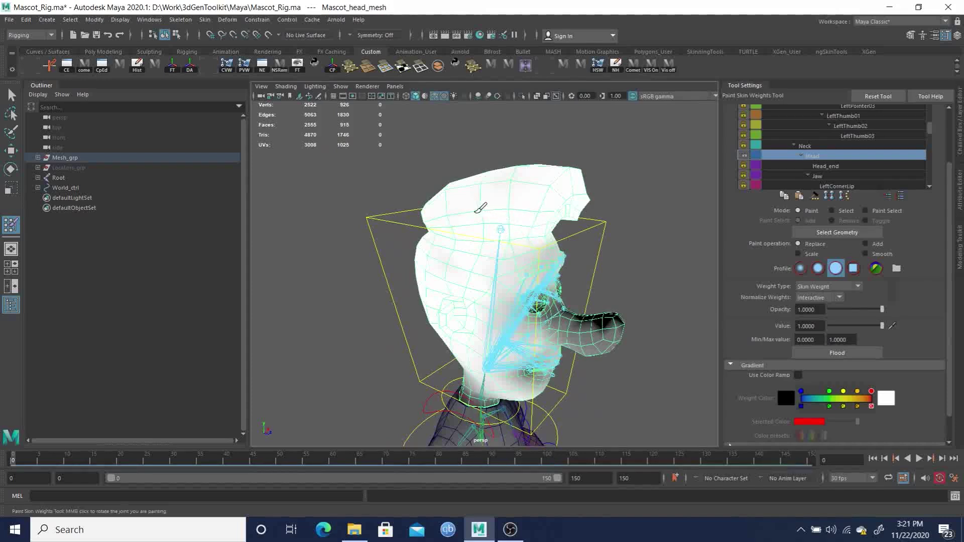
pyautogui.moveTo(447, 253)
pyautogui.keyDown('alt'); pyautogui.mouseDown()
pyautogui.moveTo(456, 248)
pyautogui.moveTo(436, 242)
pyautogui.mouseUp(); pyautogui.keyUp('alt')
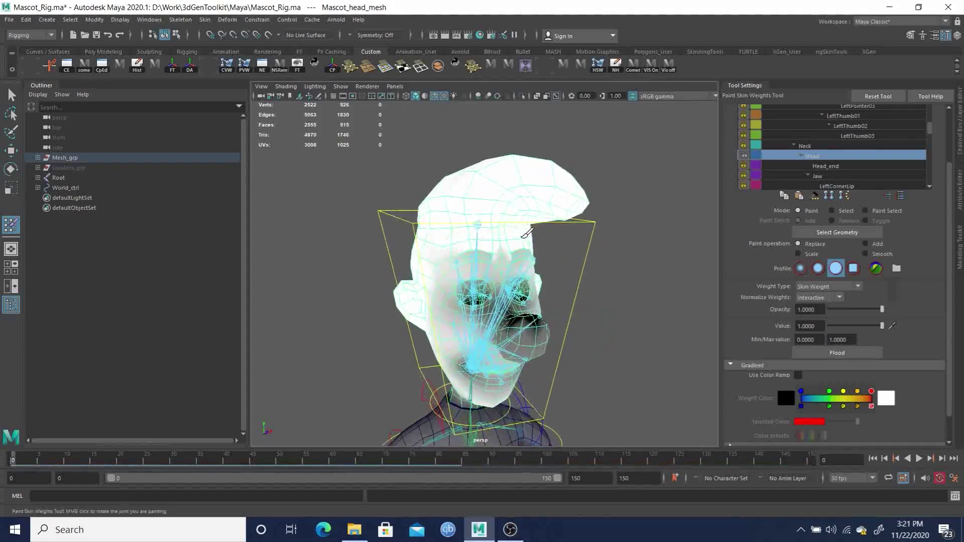
# Paint the Head influence with value 1 over the whole nose and its bridge
pyautogui.keyDown('alt'); pyautogui.moveTo(523, 234); pyautogui.dragTo(426, 202); pyautogui.keyUp('alt')
pyautogui.moveTo(326, 234)
pyautogui.keyDown('alt'); pyautogui.mouseDown()
pyautogui.moveTo(288, 244)
pyautogui.moveTo(305, 290)
pyautogui.mouseUp(); pyautogui.keyUp('alt')
pyautogui.moveTo(281, 221)
pyautogui.mouseDown()
pyautogui.moveTo(323, 220)
pyautogui.moveTo(334, 264)
pyautogui.moveTo(383, 242)
pyautogui.moveTo(469, 252)
pyautogui.moveTo(637, 241)
pyautogui.moveTo(646, 256)
pyautogui.moveTo(671, 217)
pyautogui.moveTo(635, 254)
pyautogui.moveTo(590, 266)
pyautogui.mouseUp()
pyautogui.scroll(5, 590, 266)
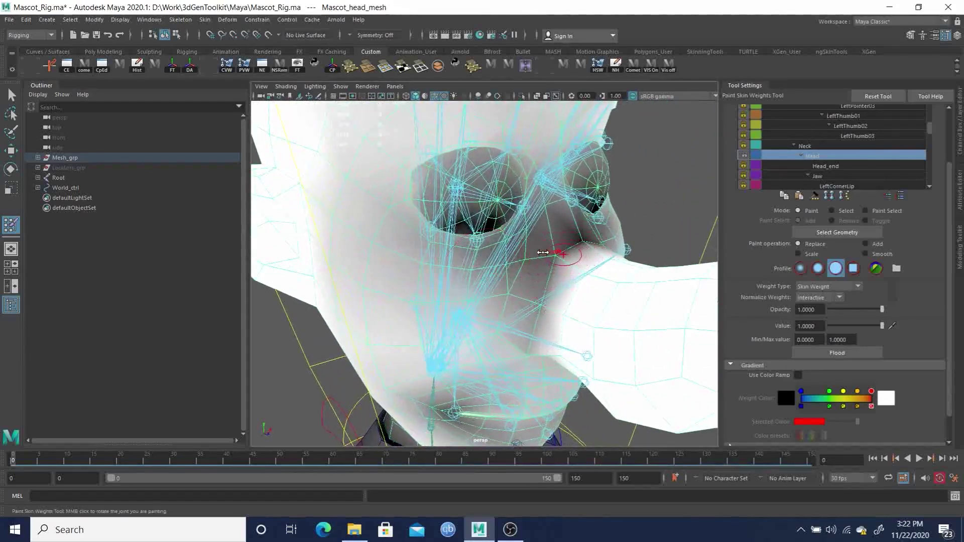
pyautogui.moveTo(558, 257)
pyautogui.mouseDown()
pyautogui.moveTo(582, 242)
pyautogui.moveTo(527, 261)
pyautogui.mouseUp()
pyautogui.moveTo(355, 283)
pyautogui.mouseDown()
pyautogui.moveTo(374, 308)
pyautogui.moveTo(319, 189)
pyautogui.moveTo(307, 188)
pyautogui.mouseUp()
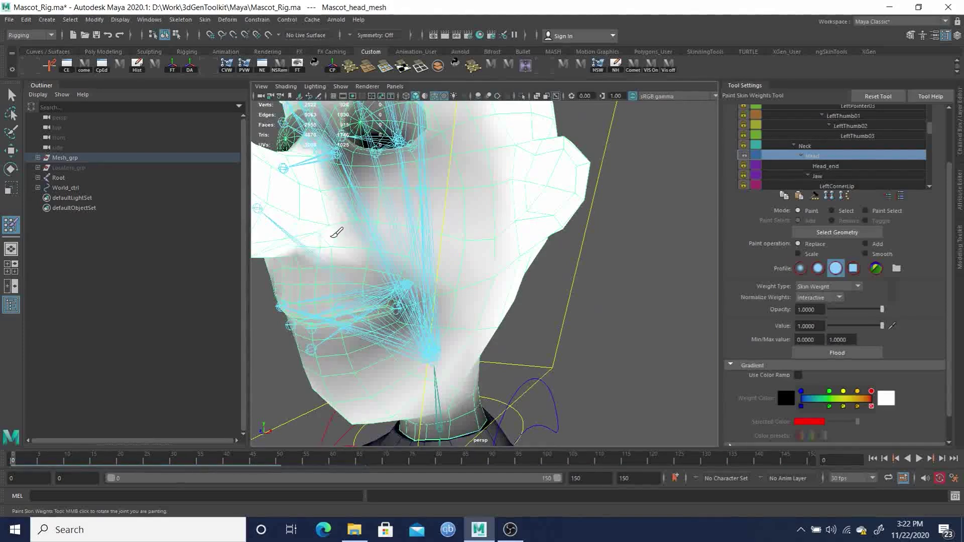
# Paint the Head influence with value 1 around the underside and base of the nose
pyautogui.keyDown('alt'); pyautogui.moveTo(303, 249); pyautogui.dragTo(481, 184); pyautogui.keyUp('alt')
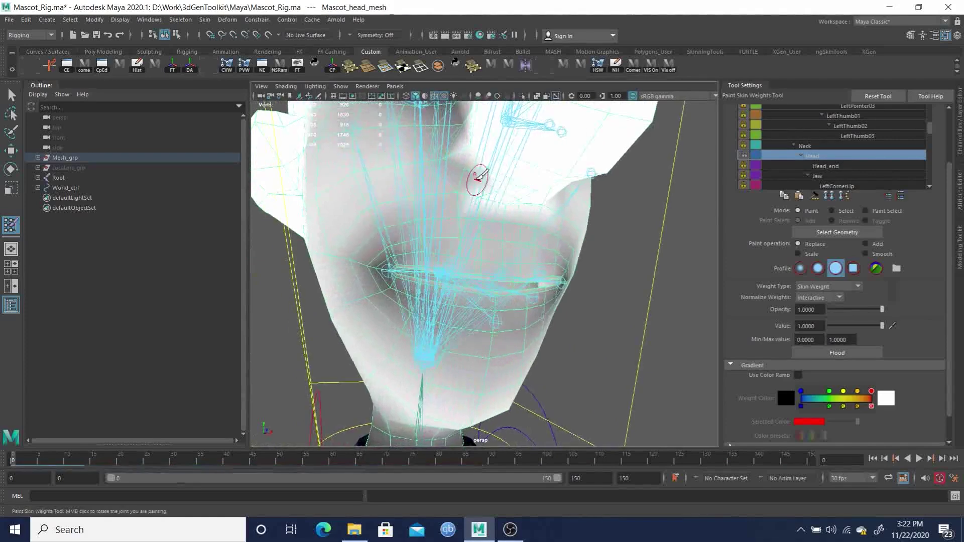
pyautogui.keyDown('alt'); pyautogui.moveTo(510, 197); pyautogui.dragTo(553, 230); pyautogui.keyUp('alt')
pyautogui.keyDown('alt'); pyautogui.moveTo(552, 230); pyautogui.dragTo(514, 249, button='right'); pyautogui.keyUp('alt')
pyautogui.keyDown('alt'); pyautogui.moveTo(467, 260); pyautogui.dragTo(495, 229, button='middle'); pyautogui.keyUp('alt')
pyautogui.keyDown('alt'); pyautogui.moveTo(494, 228); pyautogui.dragTo(537, 210); pyautogui.keyUp('alt')
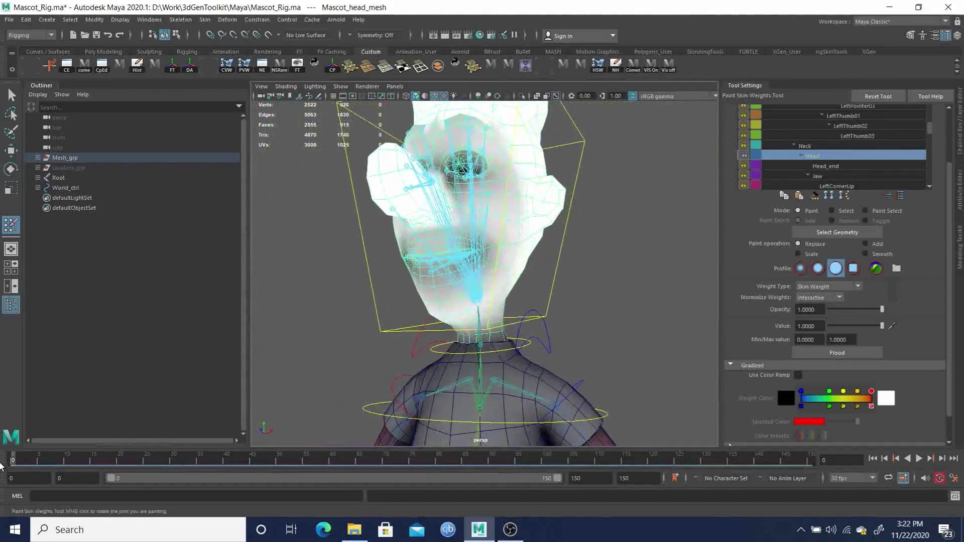
# Undo the last weight operation on the head mesh and view the head from the front
pyautogui.click(524, 68)
pyautogui.keyDown('alt'); pyautogui.moveTo(491, 151); pyautogui.dragTo(545, 233); pyautogui.keyUp('alt')
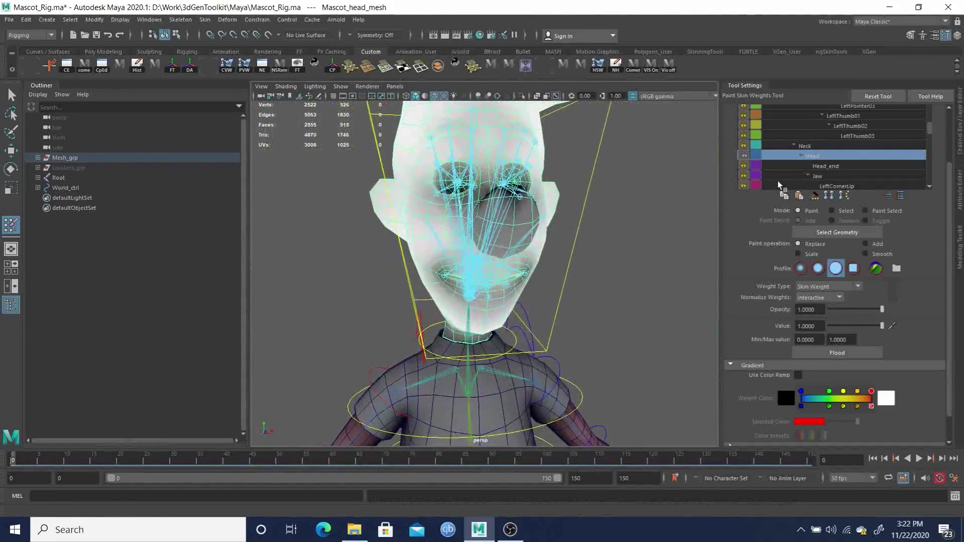
pyautogui.hotkey('ctrl', 'z')
pyautogui.moveTo(622, 188)
pyautogui.keyDown('alt'); pyautogui.mouseDown()
pyautogui.moveTo(556, 252)
pyautogui.moveTo(488, 188)
pyautogui.moveTo(471, 187)
pyautogui.mouseUp(); pyautogui.keyUp('alt')
# Unlock the Head_end and Jaw influences and all the corner and lower lip influences
pyautogui.moveTo(929, 131); pyautogui.dragTo(926, 102)
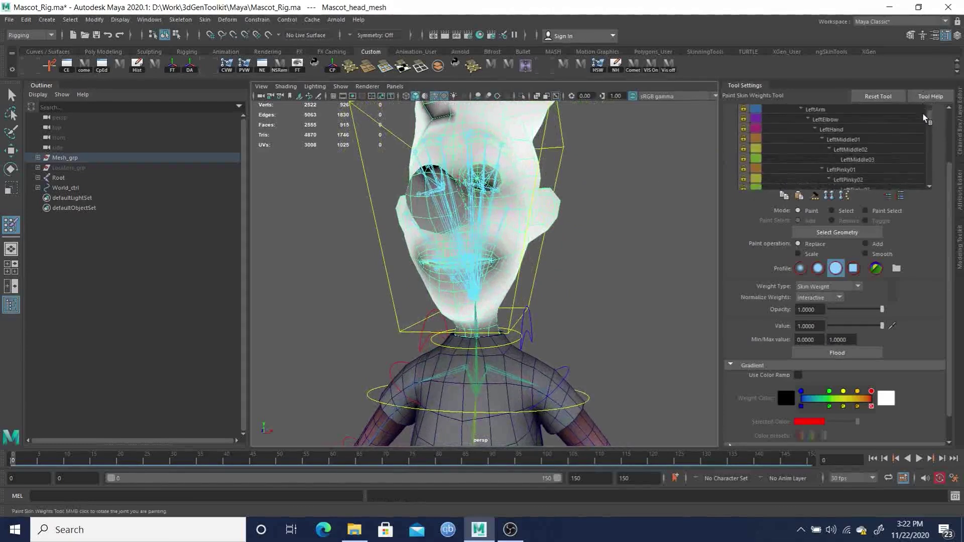
pyautogui.scroll(3, 937, 191)
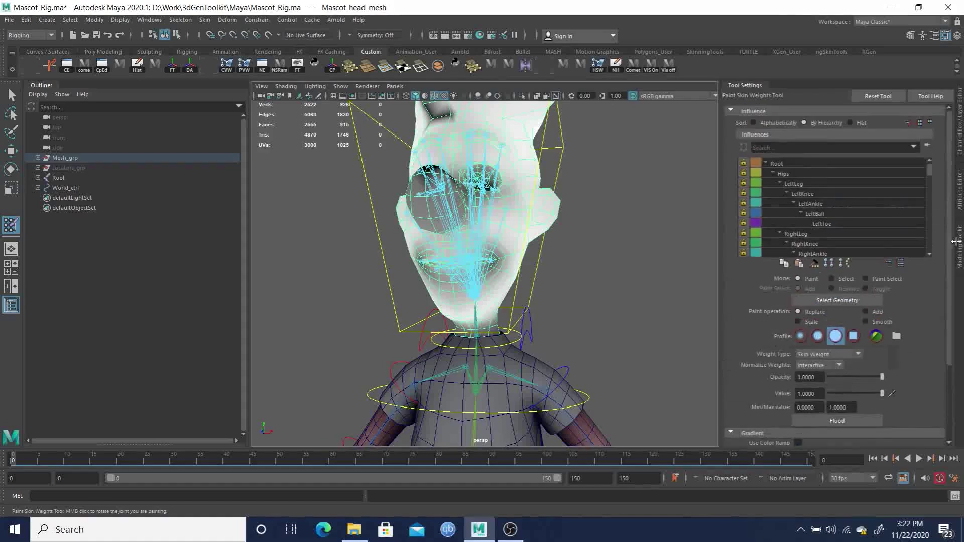
pyautogui.moveTo(929, 167); pyautogui.dragTo(935, 195)
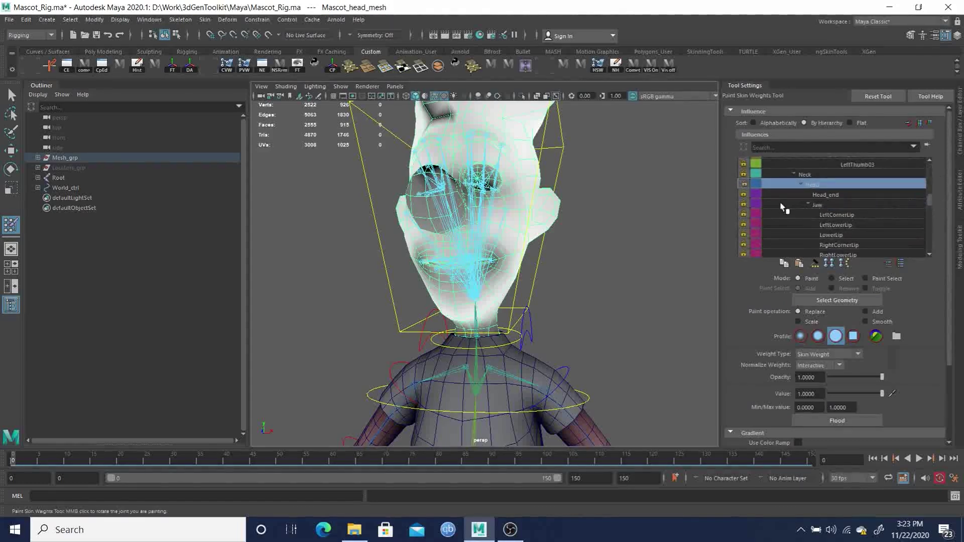
pyautogui.click(743, 195)
pyautogui.click(743, 204)
pyautogui.click(744, 215)
pyautogui.click(743, 225)
pyautogui.click(744, 235)
pyautogui.click(744, 245)
pyautogui.scroll(-3, 790, 243)
pyautogui.scroll(-1, 761, 233)
pyautogui.click(743, 215)
# Unlock the LeftBrow01, LeftBrow02, LeftBrow03, LeftCheek01 and LeftEyeball influences
pyautogui.click(743, 225)
pyautogui.click(744, 234)
pyautogui.click(743, 245)
pyautogui.click(743, 255)
pyautogui.scroll(-2, 745, 245)
pyautogui.click(743, 245)
# Unlock the LeftLowerEyelid influence and its three children, LeftBottomEyelid01 to LeftBottomEyelid03
pyautogui.click(743, 255)
pyautogui.scroll(-3, 762, 227)
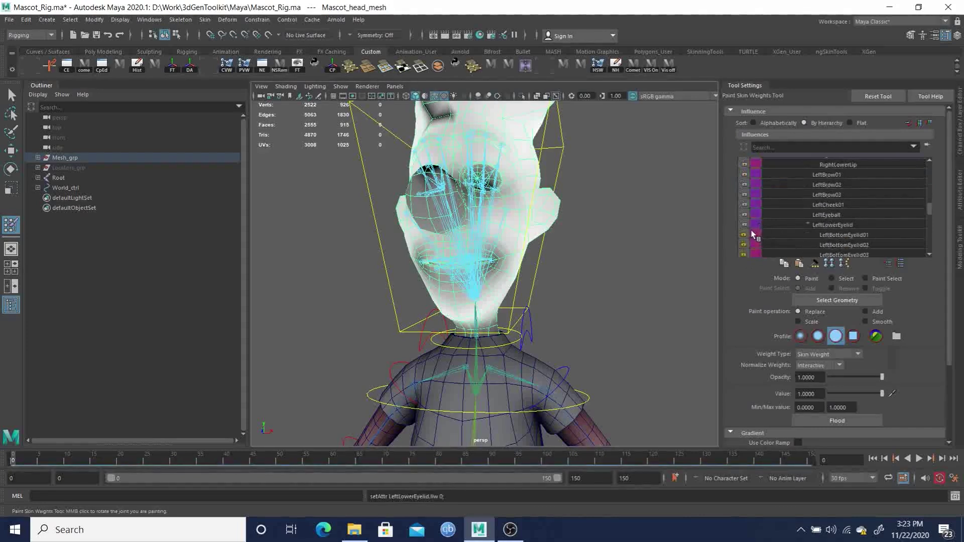
pyautogui.click(744, 235)
pyautogui.scroll(-3, 784, 225)
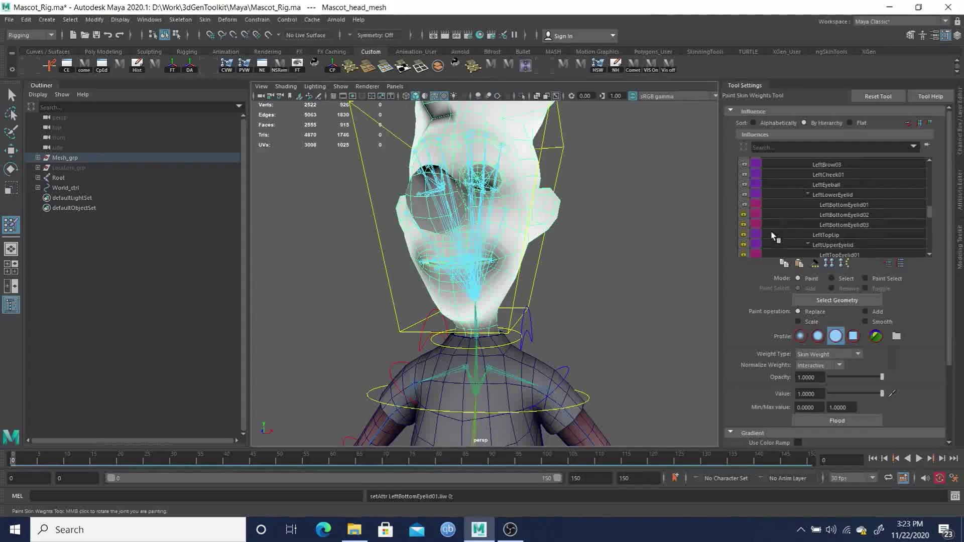
pyautogui.click(744, 215)
pyautogui.click(743, 224)
# Unlock the LeftTopLip, LeftUpperEyelid and LeftTopEyelid01 to LeftTopEyelid03 influences
pyautogui.click(743, 234)
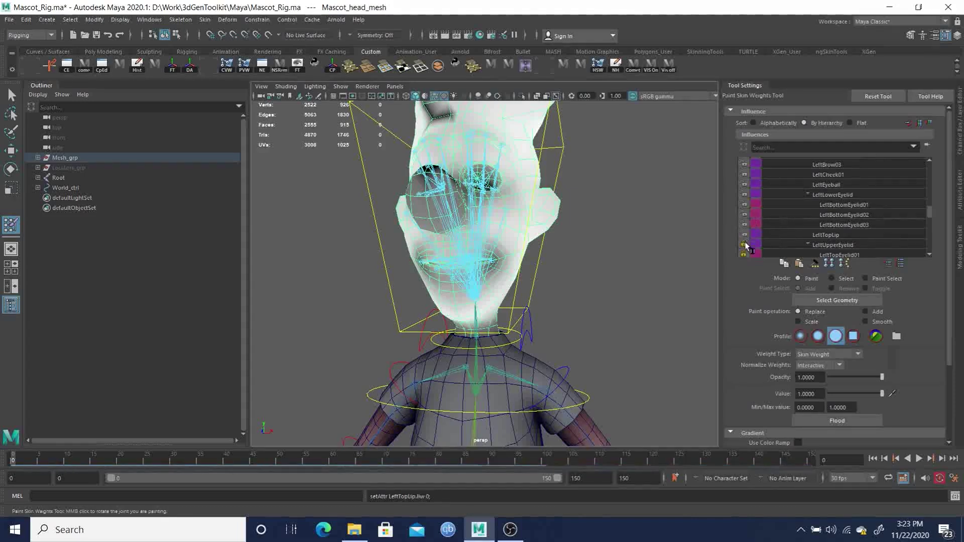
pyautogui.click(743, 245)
pyautogui.scroll(-3, 782, 222)
pyautogui.click(743, 224)
pyautogui.click(743, 235)
pyautogui.click(744, 245)
pyautogui.scroll(-2, 779, 219)
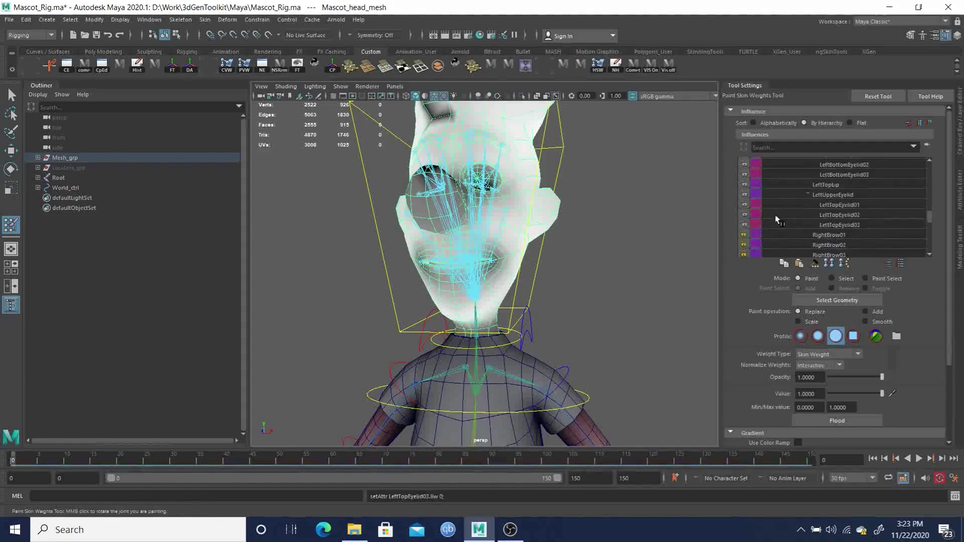
# Unlock the RightBrow01, RightBrow02, RightBrow03, RightCheek01 and RightEyeball influences
pyautogui.click(743, 235)
pyautogui.click(743, 245)
pyautogui.click(743, 254)
pyautogui.scroll(-3, 791, 206)
pyautogui.click(745, 235)
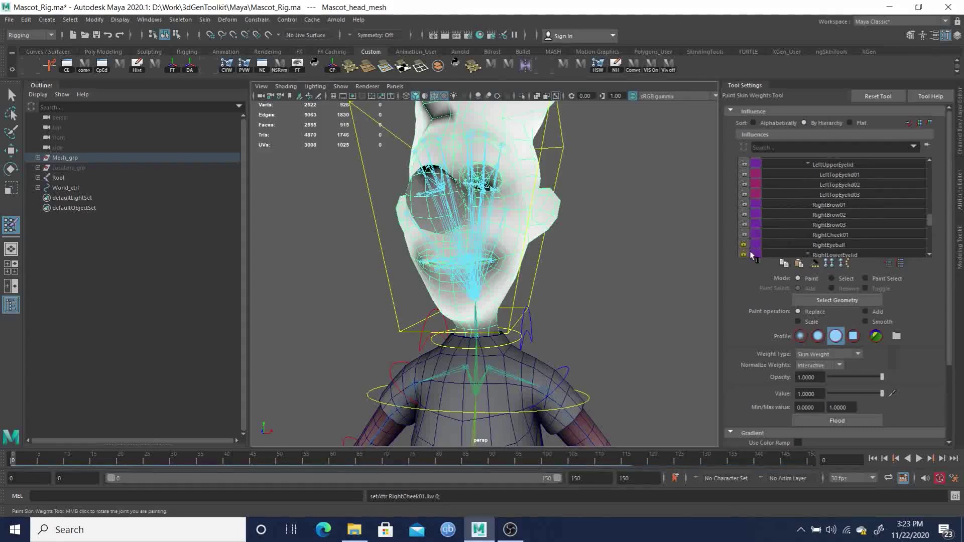
pyautogui.click(744, 245)
# Unlock the RightLowerEyelid, RightBottomEyelid01 to RightBottomEyelid03 and RightTopLip influences
pyautogui.scroll(-2, 816, 216)
pyautogui.click(745, 225)
pyautogui.click(743, 234)
pyautogui.scroll(-2, 750, 231)
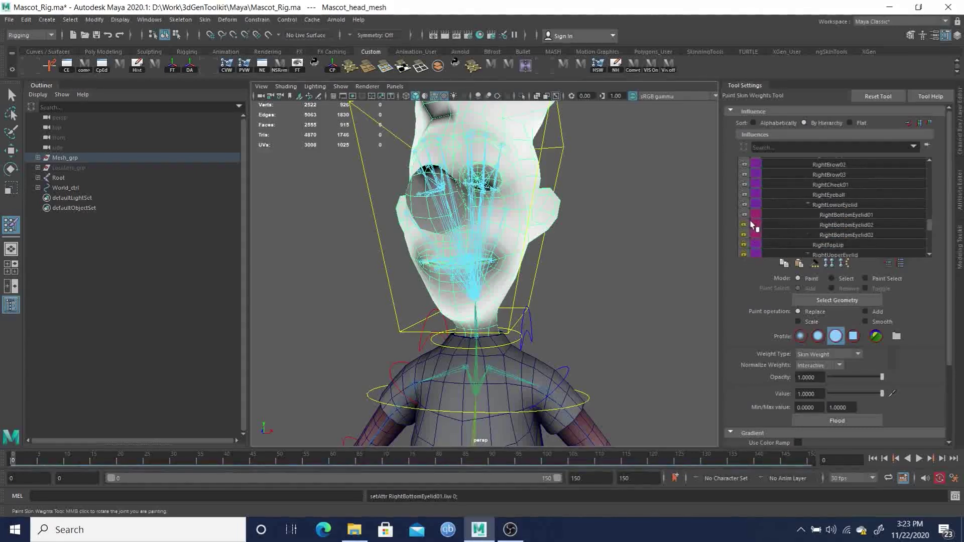
pyautogui.click(744, 225)
pyautogui.click(744, 244)
# Unlock the RightUpperEyelid, RightTopEyelid01 to RightTopEyelid03 and TopLip influences
pyautogui.scroll(-2, 763, 236)
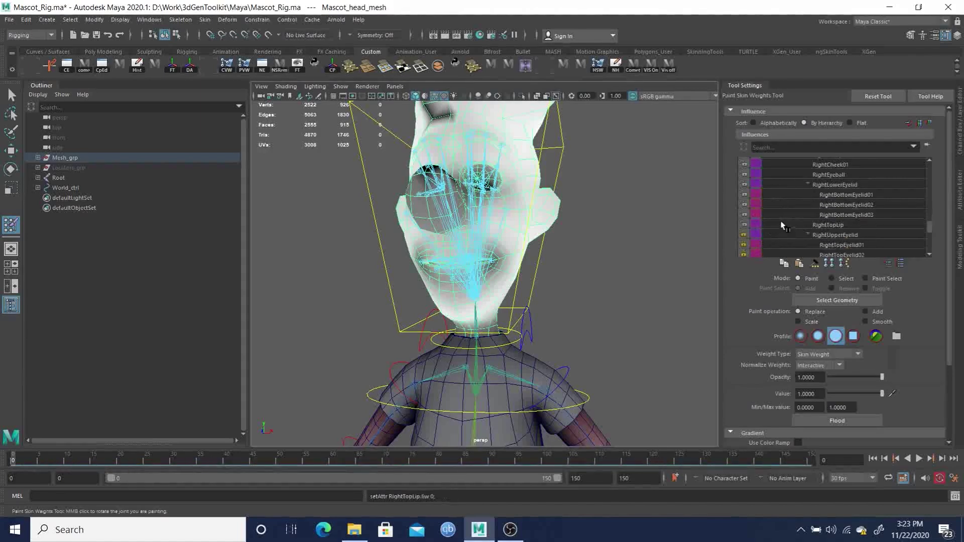
pyautogui.click(744, 234)
pyautogui.click(743, 245)
pyautogui.click(744, 254)
pyautogui.scroll(-3, 783, 215)
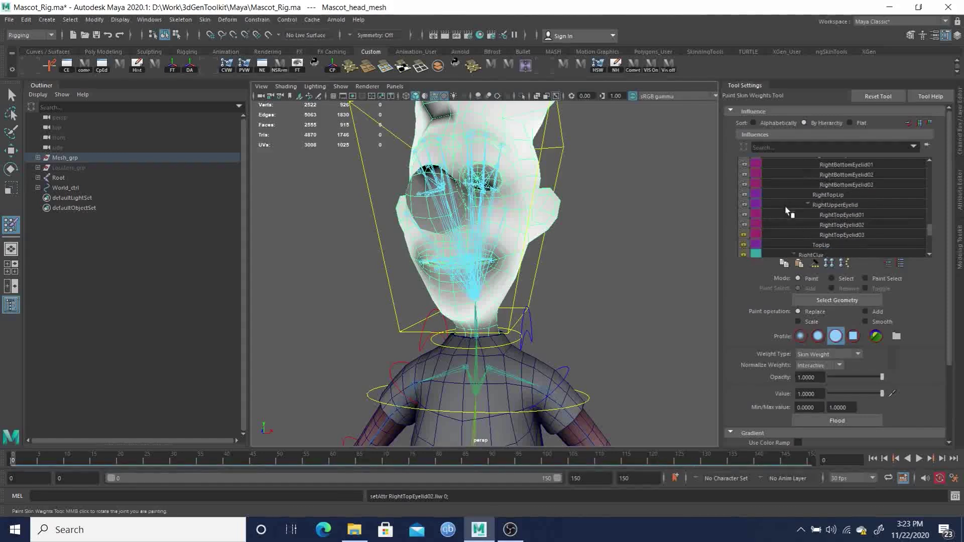
pyautogui.click(744, 234)
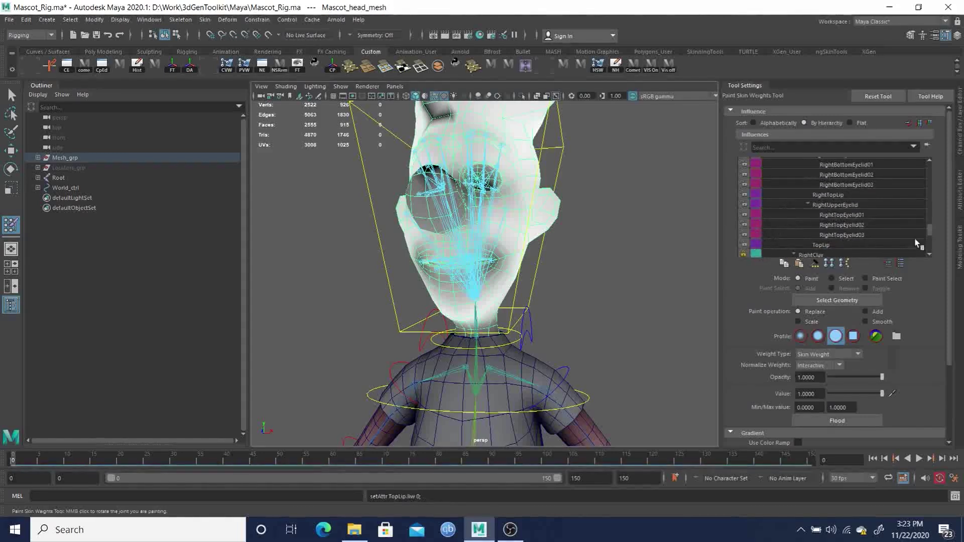
# Select the Head influence and paint it at value 1 with Replace over the mascot's front hair
pyautogui.moveTo(927, 229); pyautogui.dragTo(924, 163)
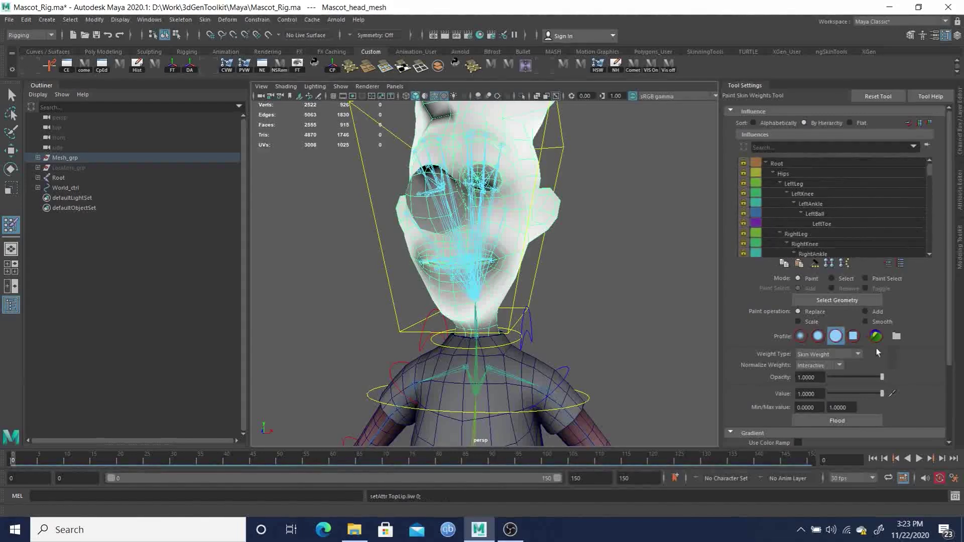
pyautogui.keyDown('alt'); pyautogui.moveTo(546, 266); pyautogui.dragTo(686, 209); pyautogui.keyUp('alt')
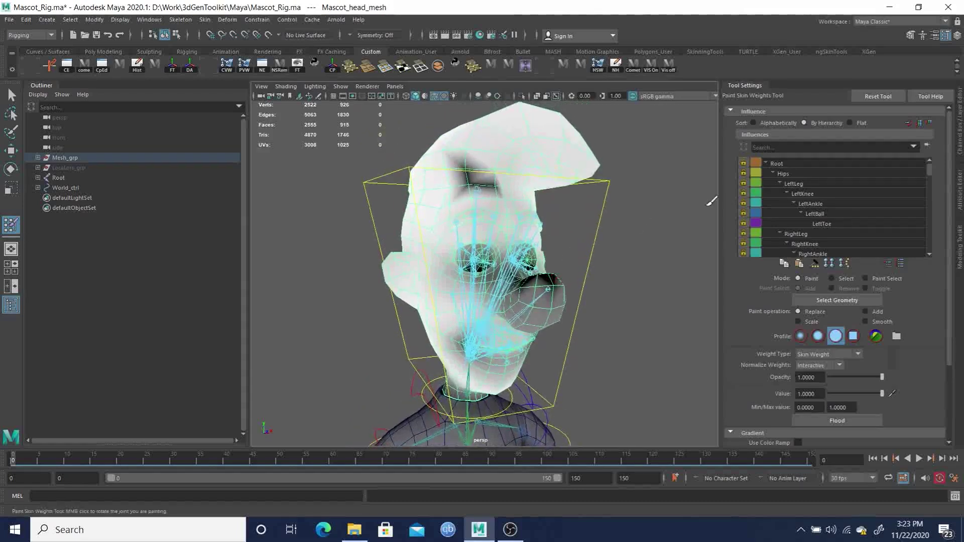
pyautogui.scroll(-10, 878, 226)
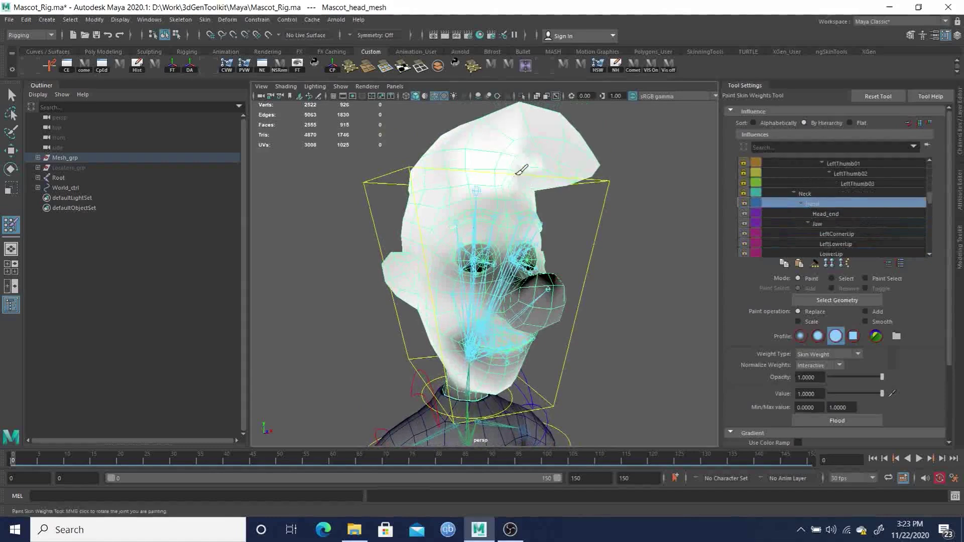
pyautogui.moveTo(539, 142); pyautogui.dragTo(587, 152)
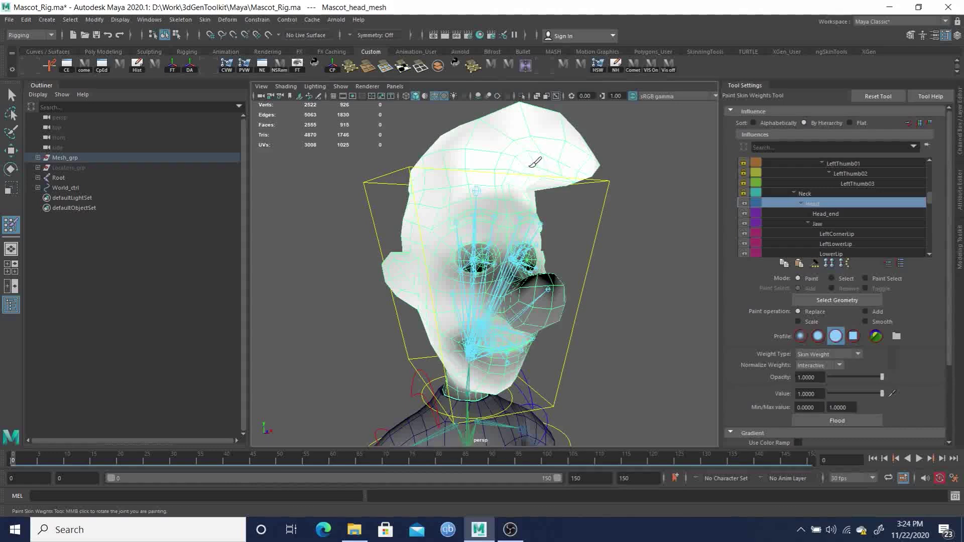
# Paint full Head weight over the sides of the skull, the ears, the remaining hair and the upper forehead
pyautogui.keyDown('alt'); pyautogui.moveTo(491, 157); pyautogui.dragTo(572, 209); pyautogui.keyUp('alt')
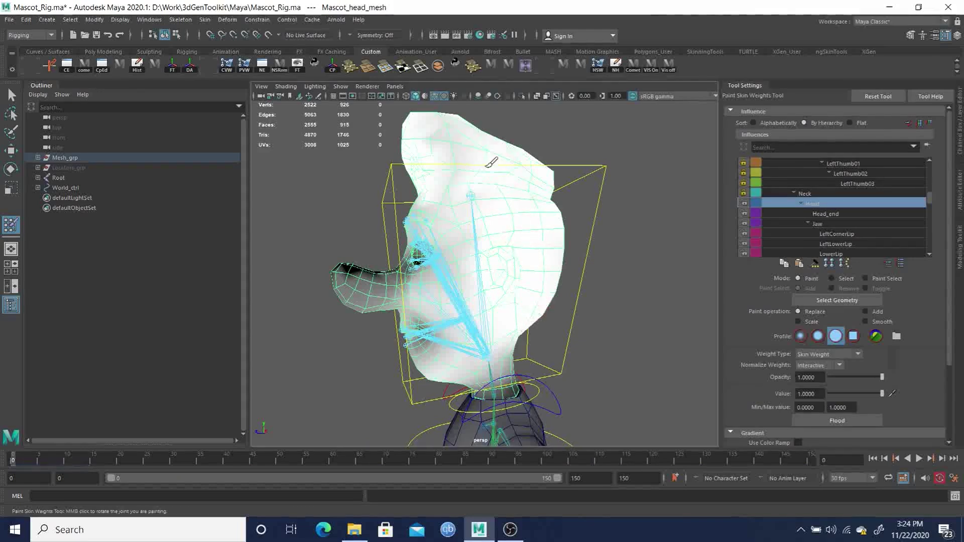
pyautogui.keyDown('alt'); pyautogui.moveTo(442, 128); pyautogui.dragTo(504, 166); pyautogui.keyUp('alt')
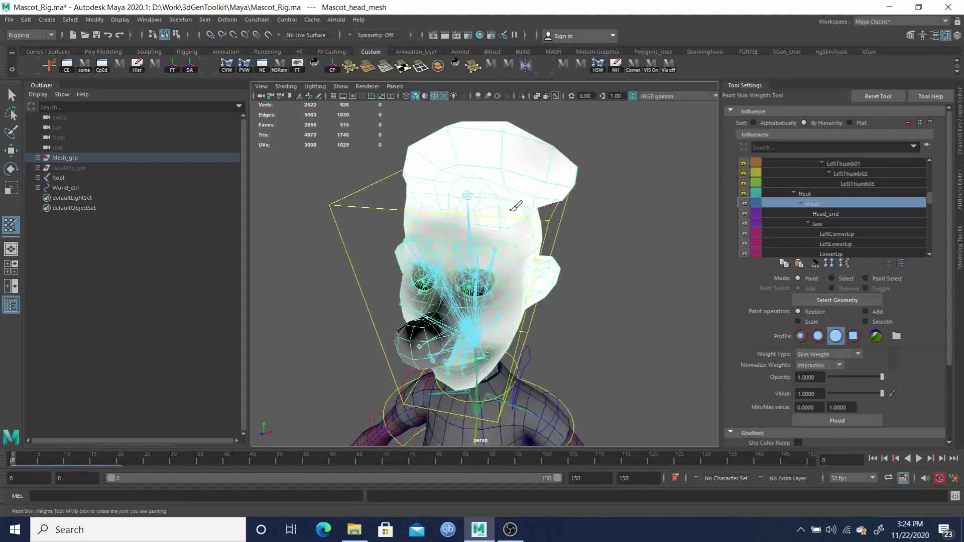
pyautogui.keyDown('alt'); pyautogui.moveTo(535, 264); pyautogui.dragTo(525, 245); pyautogui.keyUp('alt')
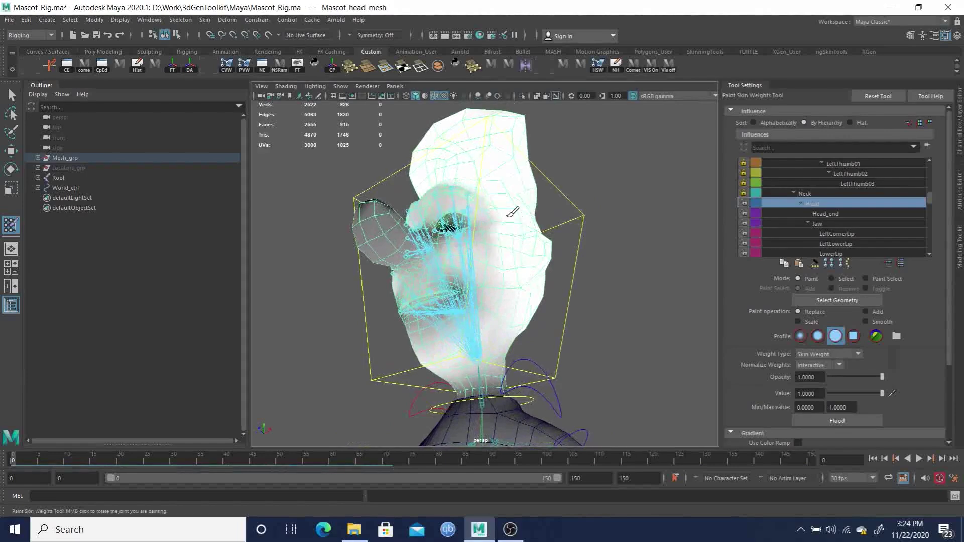
pyautogui.keyDown('alt'); pyautogui.moveTo(510, 221); pyautogui.dragTo(534, 312, button='right'); pyautogui.keyUp('alt')
pyautogui.moveTo(533, 219)
pyautogui.mouseDown()
pyautogui.moveTo(523, 216)
pyautogui.moveTo(548, 226)
pyautogui.moveTo(575, 201)
pyautogui.mouseUp()
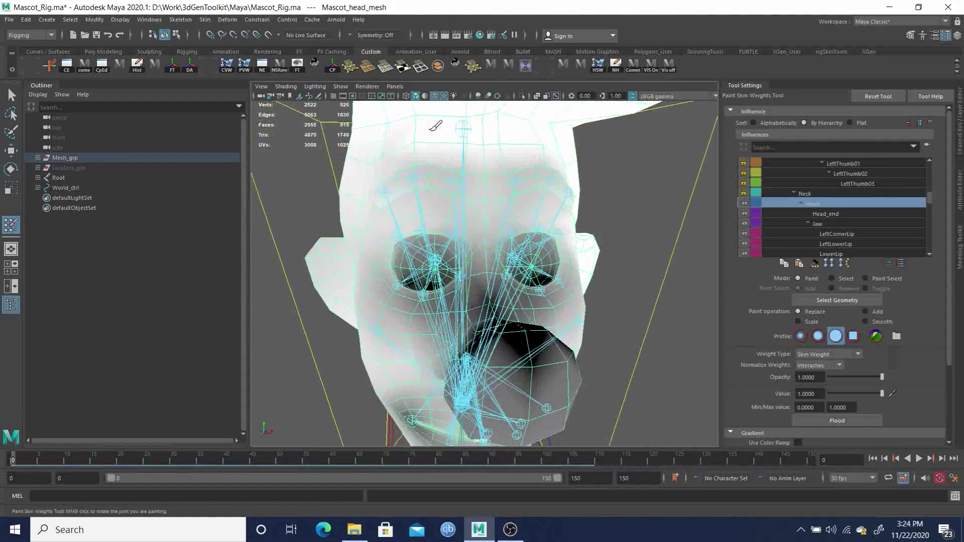
# Paint full Head weight over the mascot's long nose, working around it from both sides
pyautogui.moveTo(587, 161)
pyautogui.keyDown('alt'); pyautogui.mouseDown()
pyautogui.moveTo(548, 141)
pyautogui.moveTo(442, 215)
pyautogui.moveTo(332, 241)
pyautogui.moveTo(432, 195)
pyautogui.moveTo(450, 227)
pyautogui.moveTo(465, 203)
pyautogui.moveTo(522, 205)
pyautogui.moveTo(523, 222)
pyautogui.moveTo(497, 219)
pyautogui.mouseUp(); pyautogui.keyUp('alt')
pyautogui.moveTo(426, 206)
pyautogui.mouseDown()
pyautogui.moveTo(452, 213)
pyautogui.moveTo(430, 147)
pyautogui.moveTo(399, 171)
pyautogui.mouseUp()
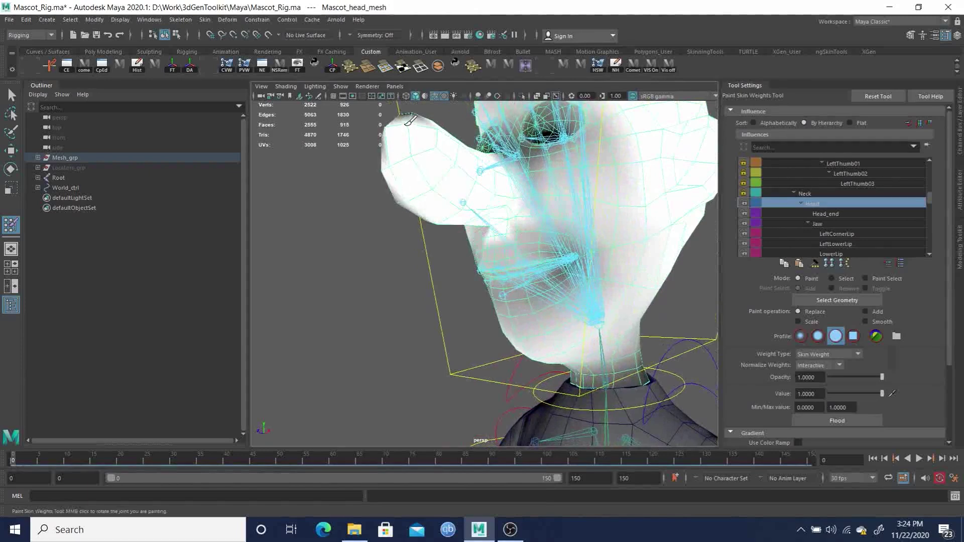
pyautogui.moveTo(408, 122)
pyautogui.keyDown('alt'); pyautogui.mouseDown()
pyautogui.moveTo(542, 281)
pyautogui.moveTo(554, 271)
pyautogui.mouseUp(); pyautogui.keyUp('alt')
pyautogui.keyDown('alt'); pyautogui.moveTo(598, 348); pyautogui.dragTo(481, 290); pyautogui.keyUp('alt')
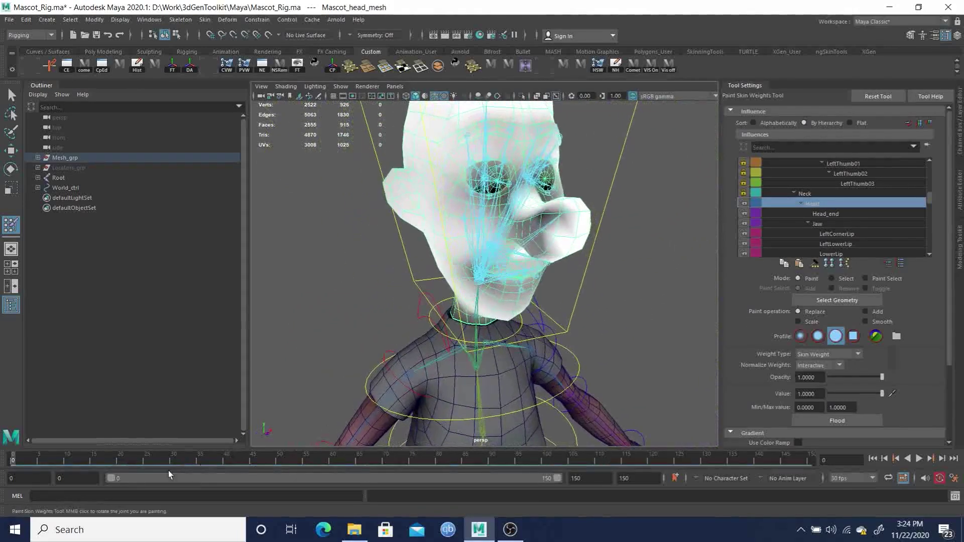
pyautogui.keyDown('alt'); pyautogui.moveTo(559, 192); pyautogui.dragTo(460, 250); pyautogui.keyUp('alt')
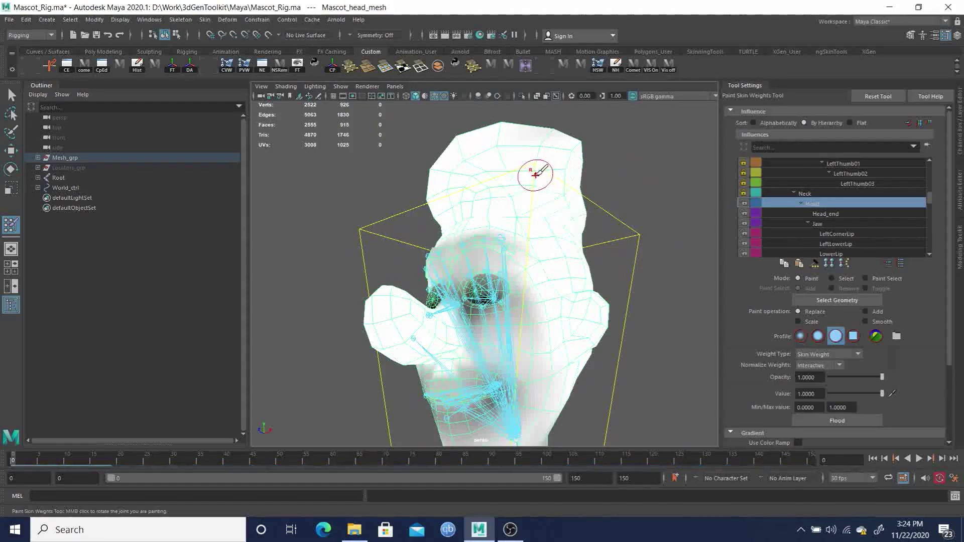
pyautogui.keyDown('alt'); pyautogui.moveTo(633, 195); pyautogui.dragTo(531, 198); pyautogui.keyUp('alt')
pyautogui.moveTo(446, 165)
pyautogui.keyDown('alt'); pyautogui.mouseDown()
pyautogui.moveTo(456, 206)
pyautogui.moveTo(471, 188)
pyautogui.moveTo(567, 197)
pyautogui.moveTo(548, 200)
pyautogui.moveTo(563, 187)
pyautogui.mouseUp(); pyautogui.keyUp('alt')
# Paint Head weight around the base of the nose and the adjoining cheek below the eye
pyautogui.keyDown('alt'); pyautogui.moveTo(545, 261); pyautogui.dragTo(463, 254); pyautogui.keyUp('alt')
pyautogui.keyDown('alt'); pyautogui.moveTo(462, 254); pyautogui.dragTo(509, 291, button='right'); pyautogui.keyUp('alt')
pyautogui.keyDown('alt'); pyautogui.moveTo(508, 292); pyautogui.dragTo(475, 298); pyautogui.keyUp('alt')
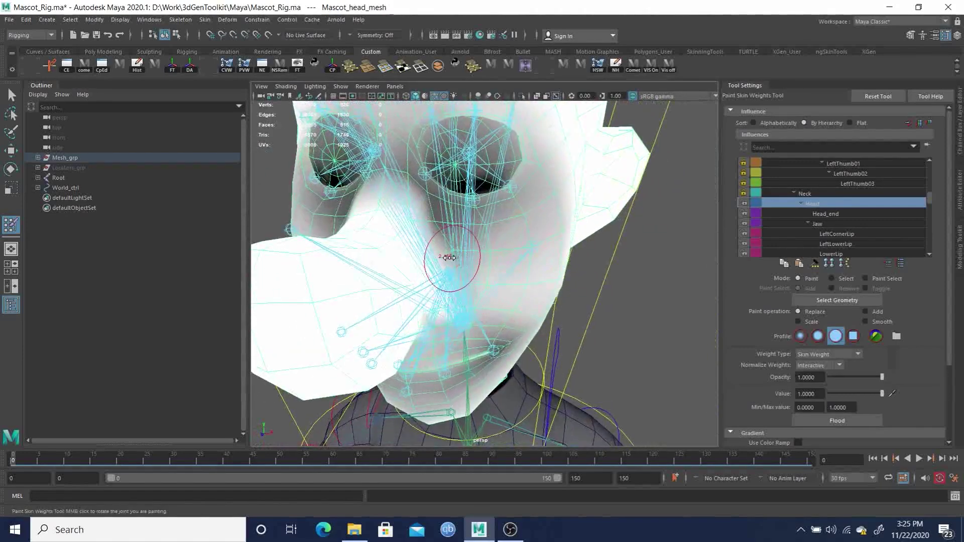
pyautogui.keyDown('alt'); pyautogui.moveTo(441, 221); pyautogui.dragTo(448, 281); pyautogui.keyUp('alt')
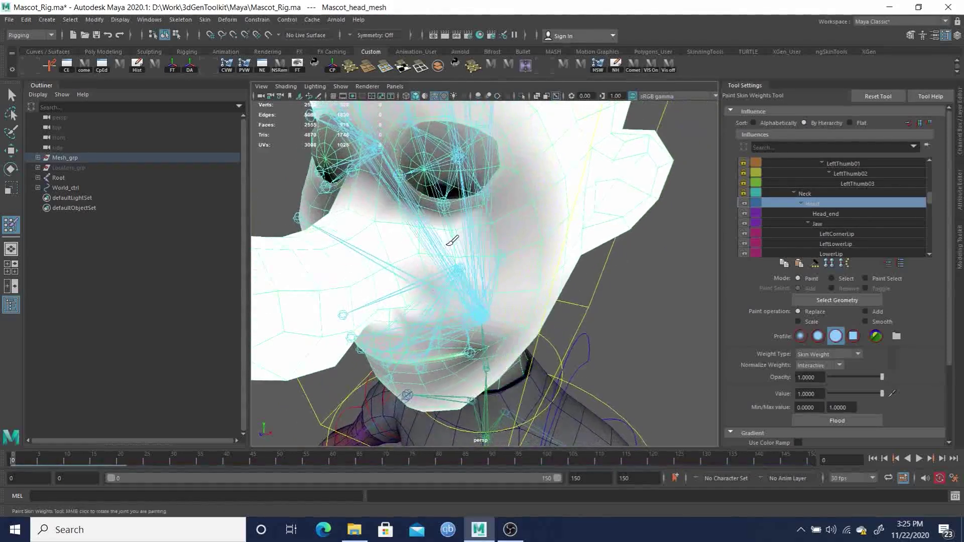
pyautogui.moveTo(427, 280)
pyautogui.keyDown('alt'); pyautogui.mouseDown()
pyautogui.moveTo(439, 262)
pyautogui.moveTo(437, 228)
pyautogui.moveTo(430, 254)
pyautogui.moveTo(430, 240)
pyautogui.moveTo(389, 249)
pyautogui.moveTo(446, 261)
pyautogui.moveTo(458, 242)
pyautogui.moveTo(523, 262)
pyautogui.moveTo(482, 191)
pyautogui.moveTo(512, 206)
pyautogui.moveTo(456, 165)
pyautogui.mouseUp(); pyautogui.keyUp('alt')
# Check the Head weights from the top and front of the head and save the scene
pyautogui.scroll(-3, 387, 234)
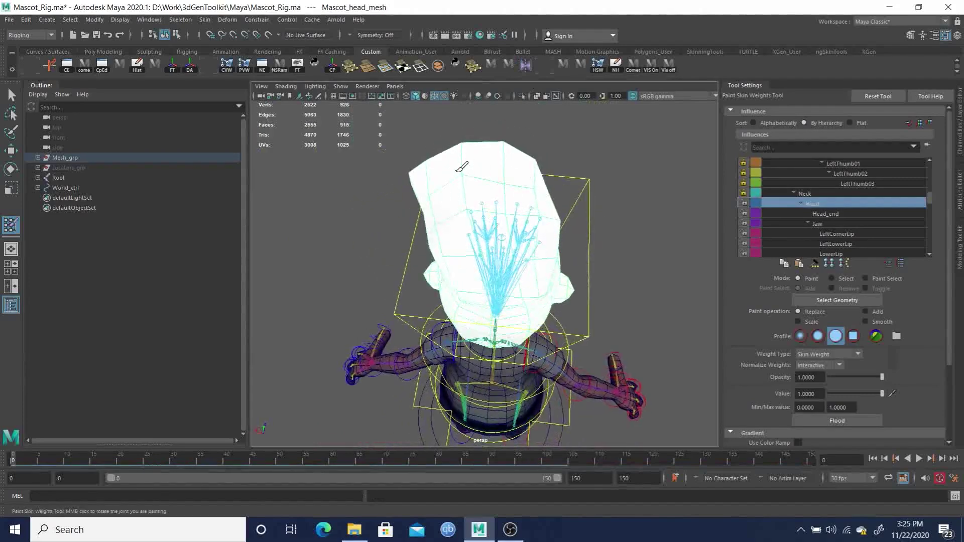
pyautogui.moveTo(508, 210)
pyautogui.keyDown('alt'); pyautogui.mouseDown()
pyautogui.moveTo(437, 147)
pyautogui.moveTo(404, 182)
pyautogui.moveTo(431, 189)
pyautogui.moveTo(479, 235)
pyautogui.mouseUp(); pyautogui.keyUp('alt')
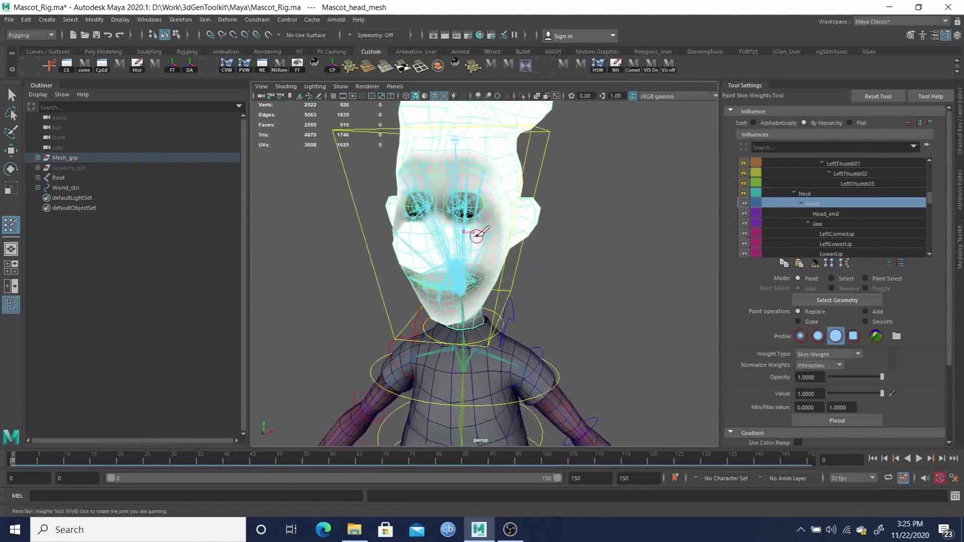
pyautogui.hotkey('ctrl', 's')
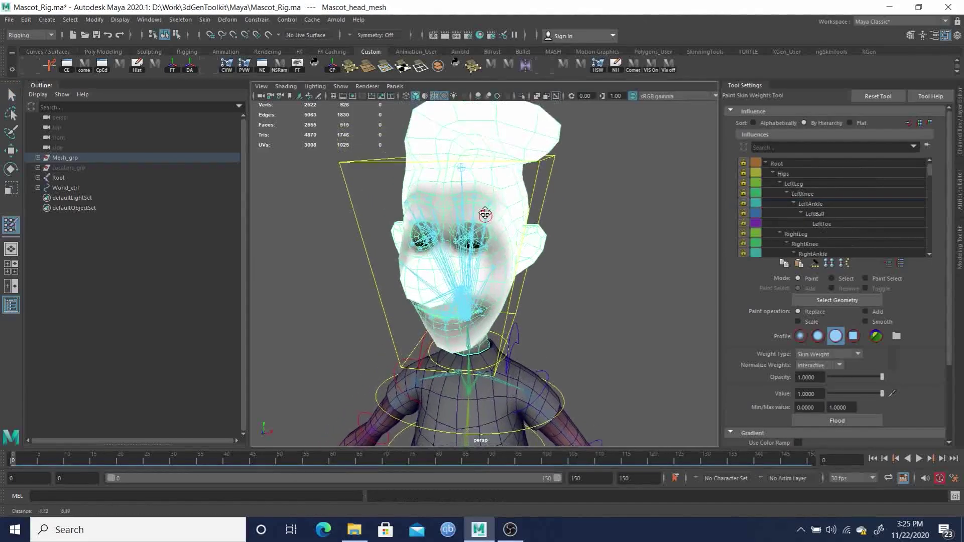